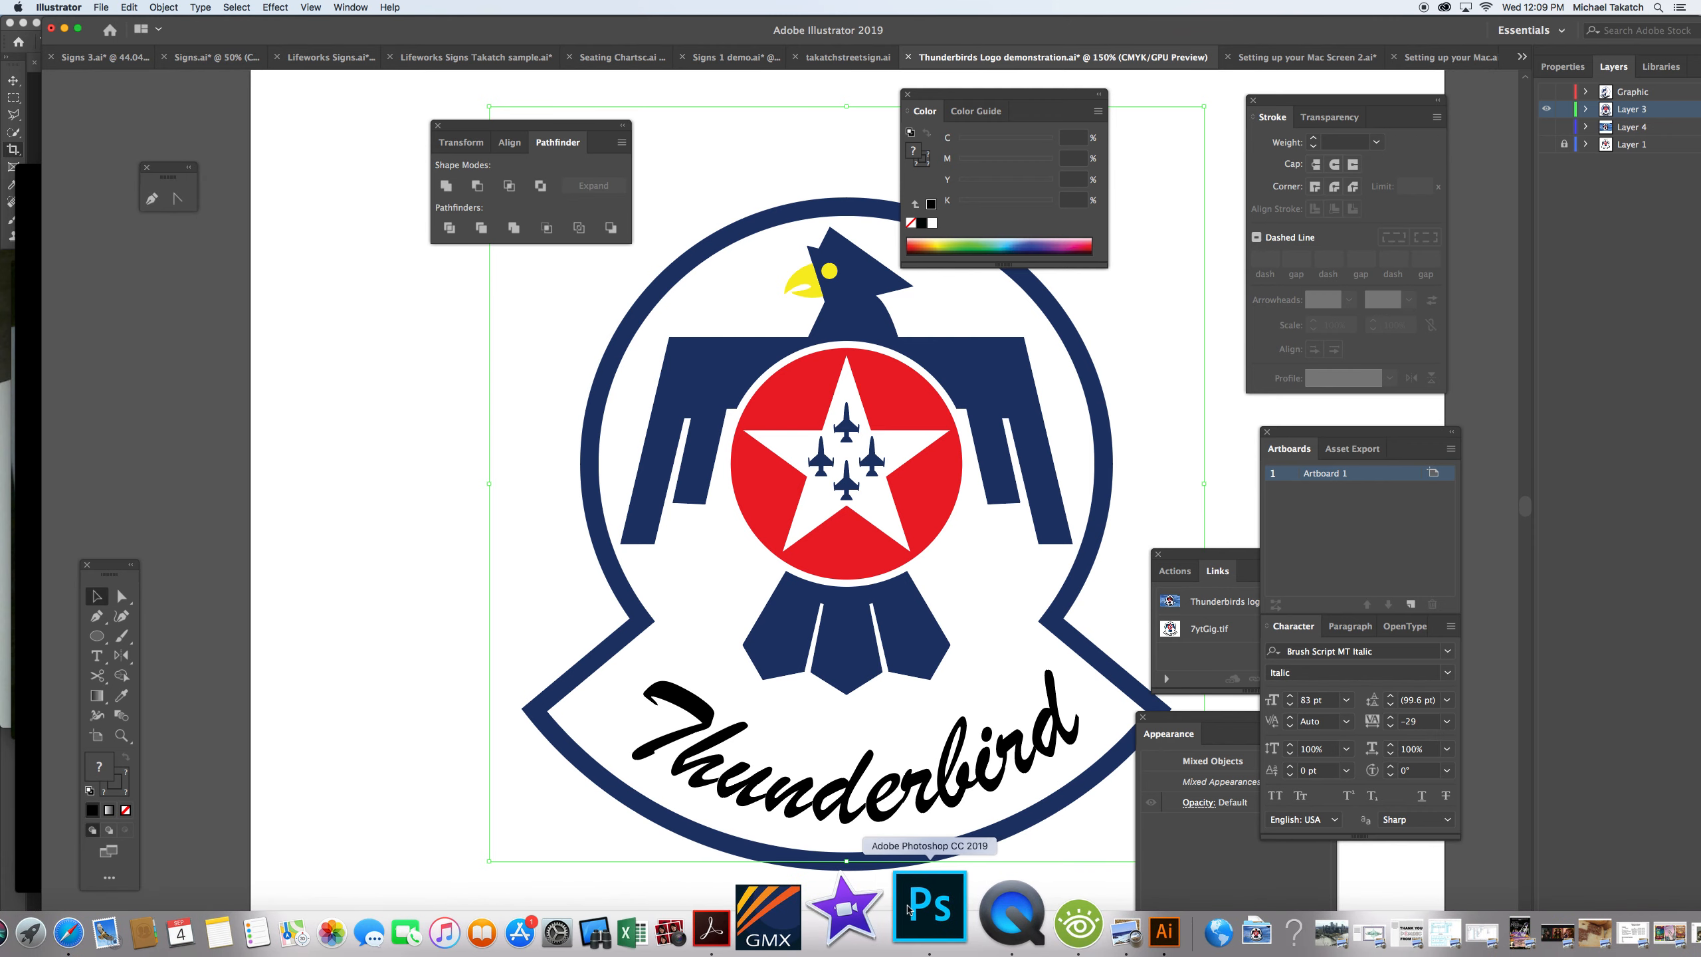
Switch to Photoshop and create a Letter print document, 8.5 x 11 inches at 300 ppi in RGB Color.
{"action": "left_click", "coordinate": [903, 914]}
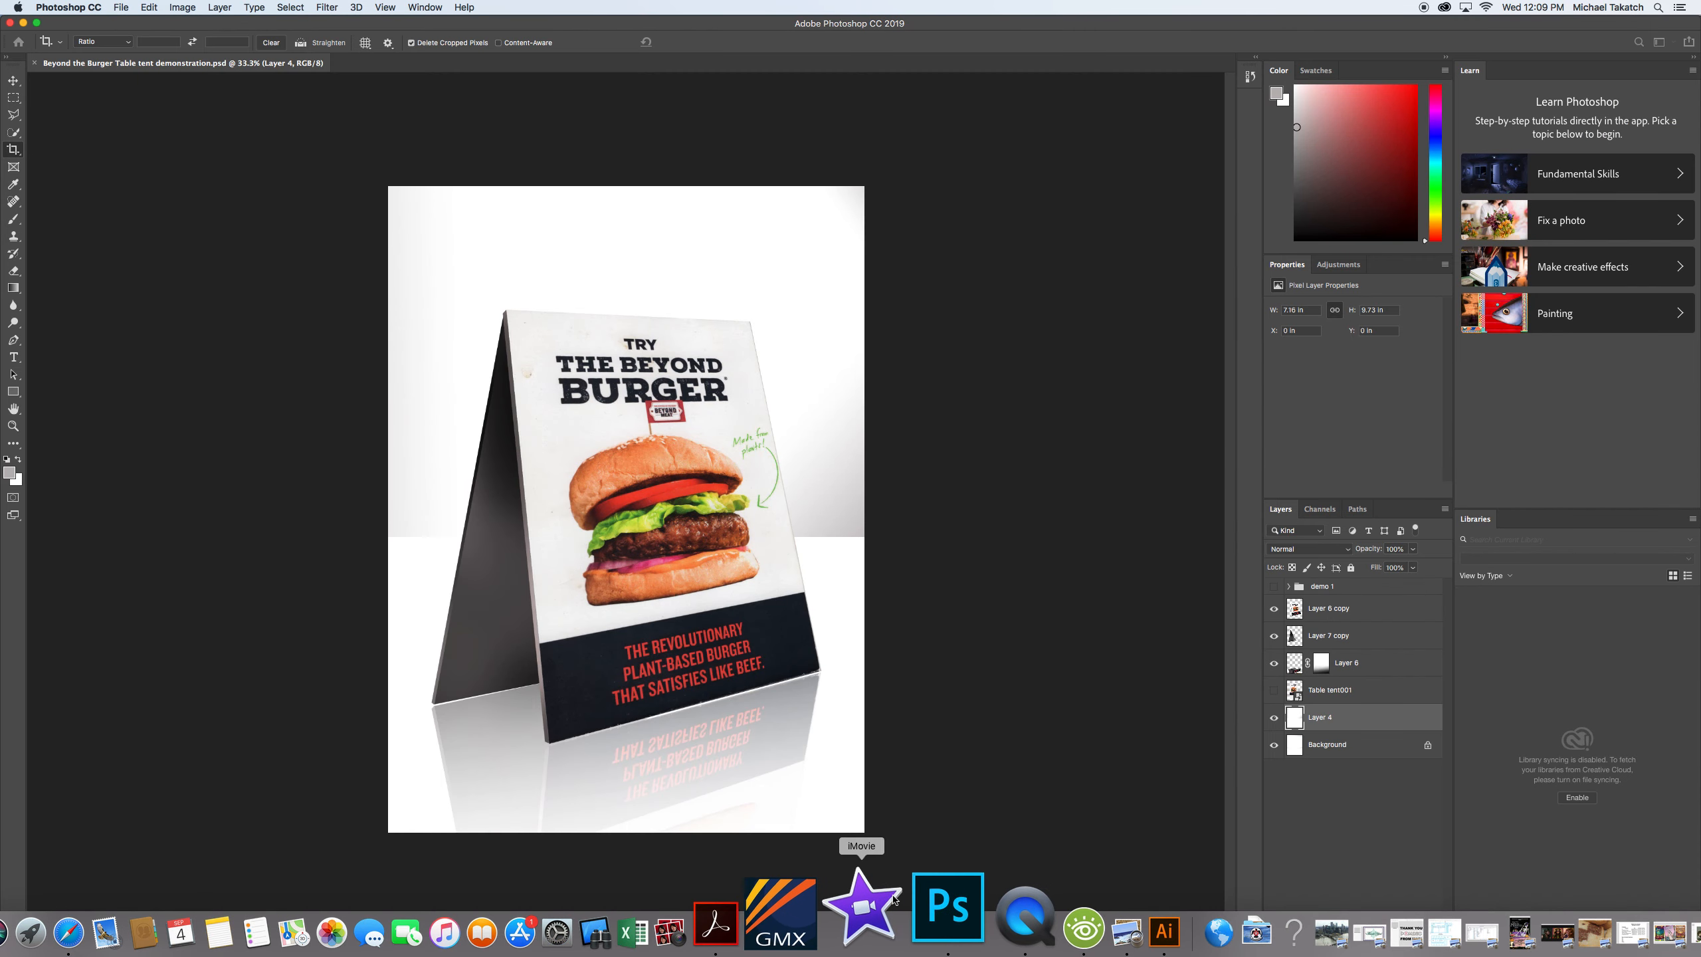
{"action": "key", "text": "super+n"}
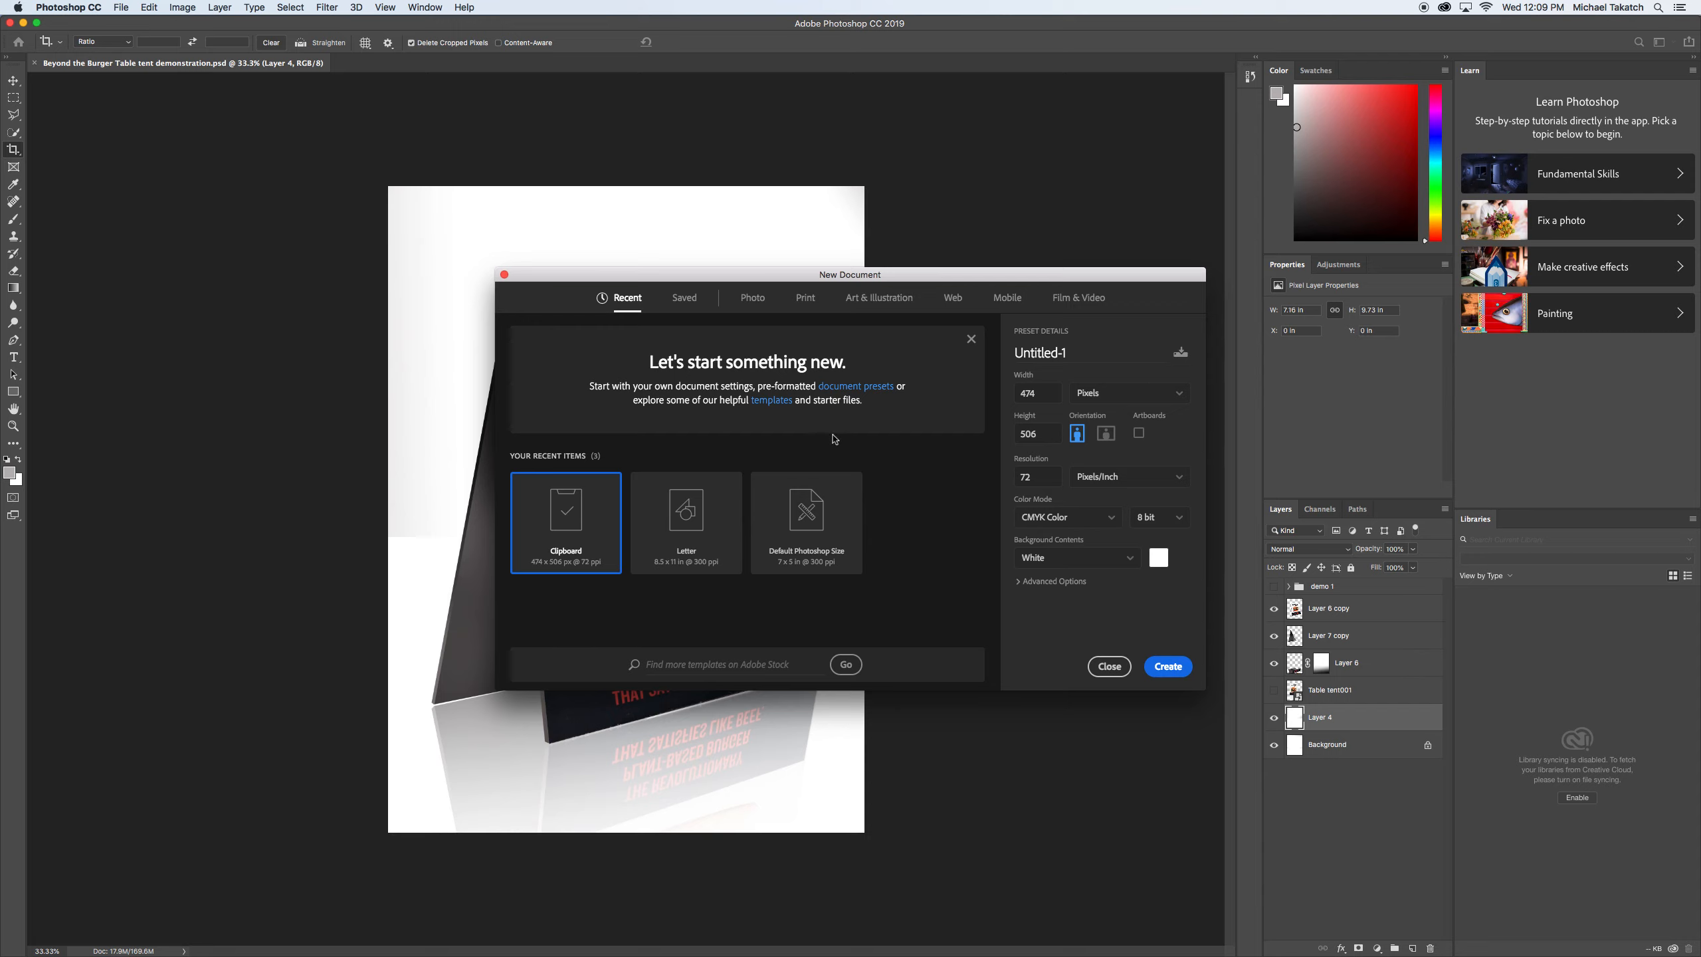
{"action": "left_click", "coordinate": [804, 303]}
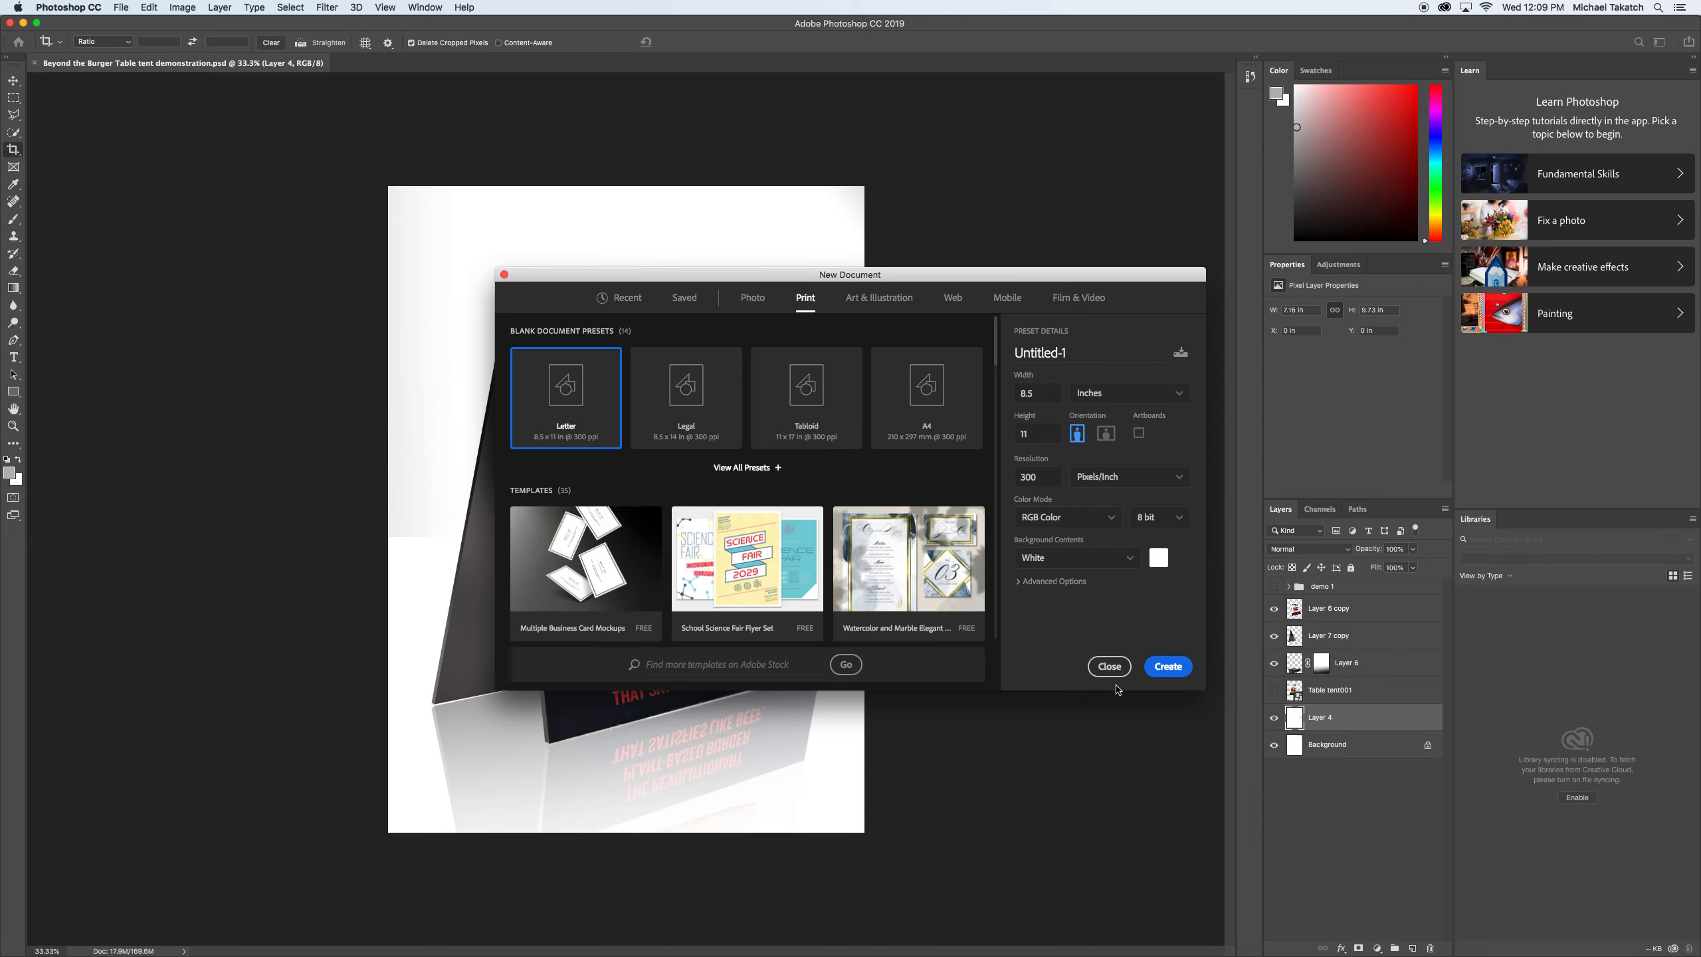
{"action": "left_click", "coordinate": [1169, 667]}
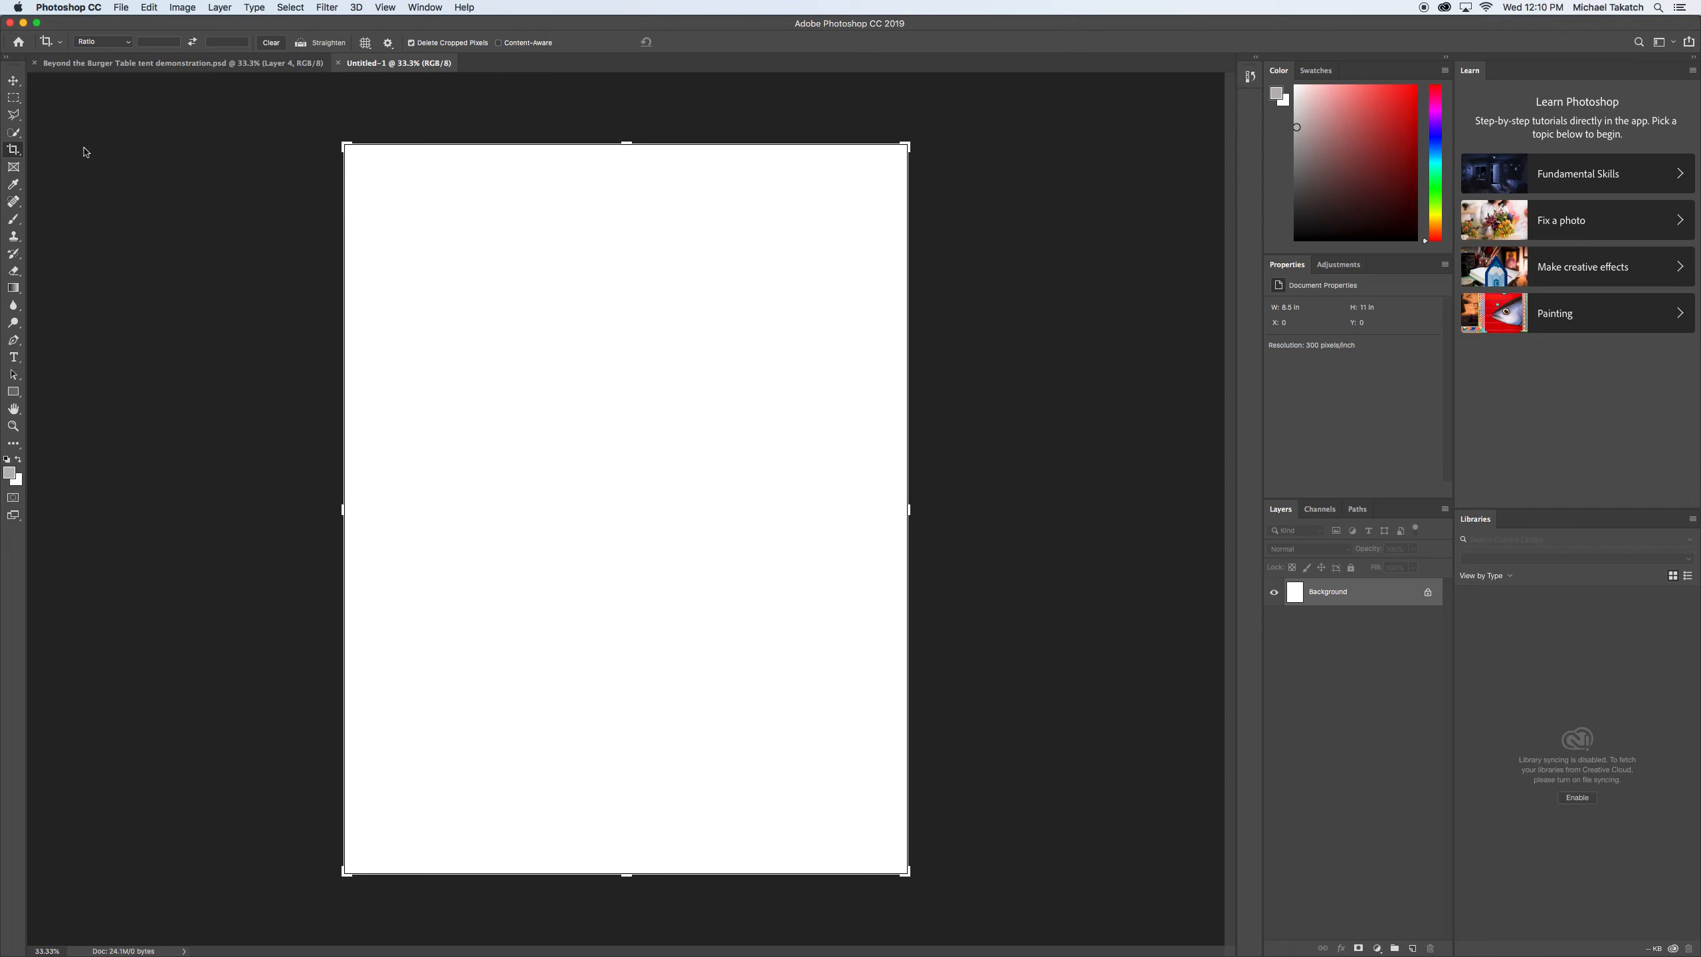
Paste the copied Thunderbird logo into the new document as pixels and commit its placement.
{"action": "left_click", "coordinate": [13, 81]}
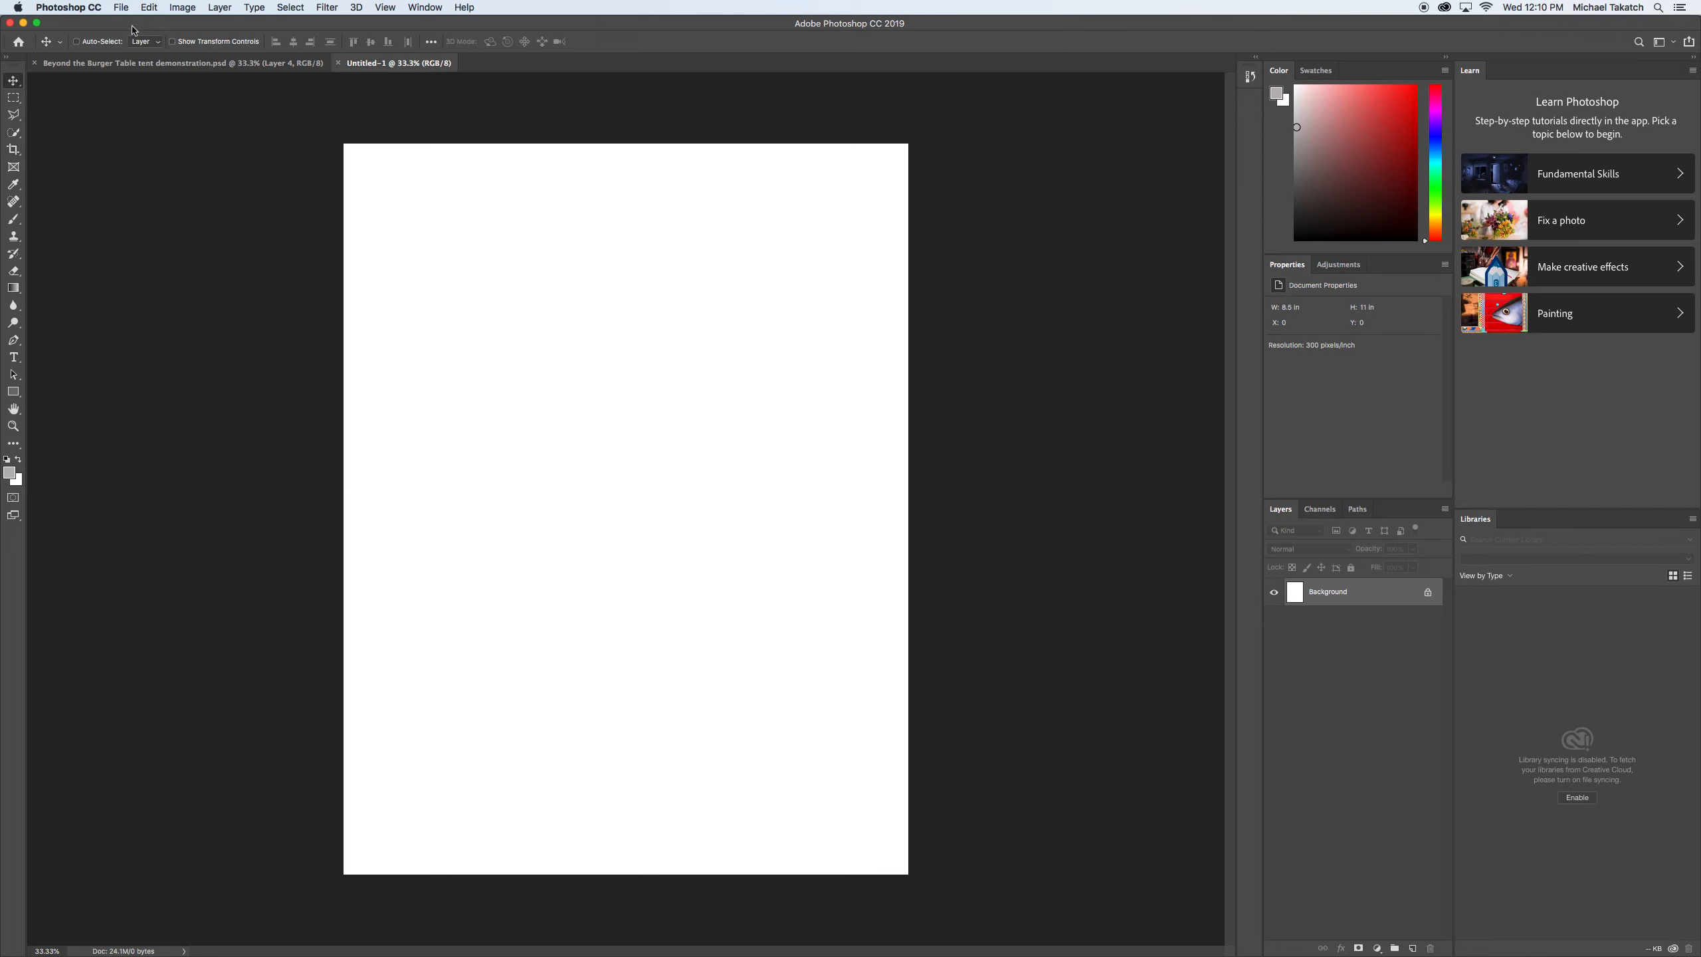
{"action": "left_click", "coordinate": [149, 8]}
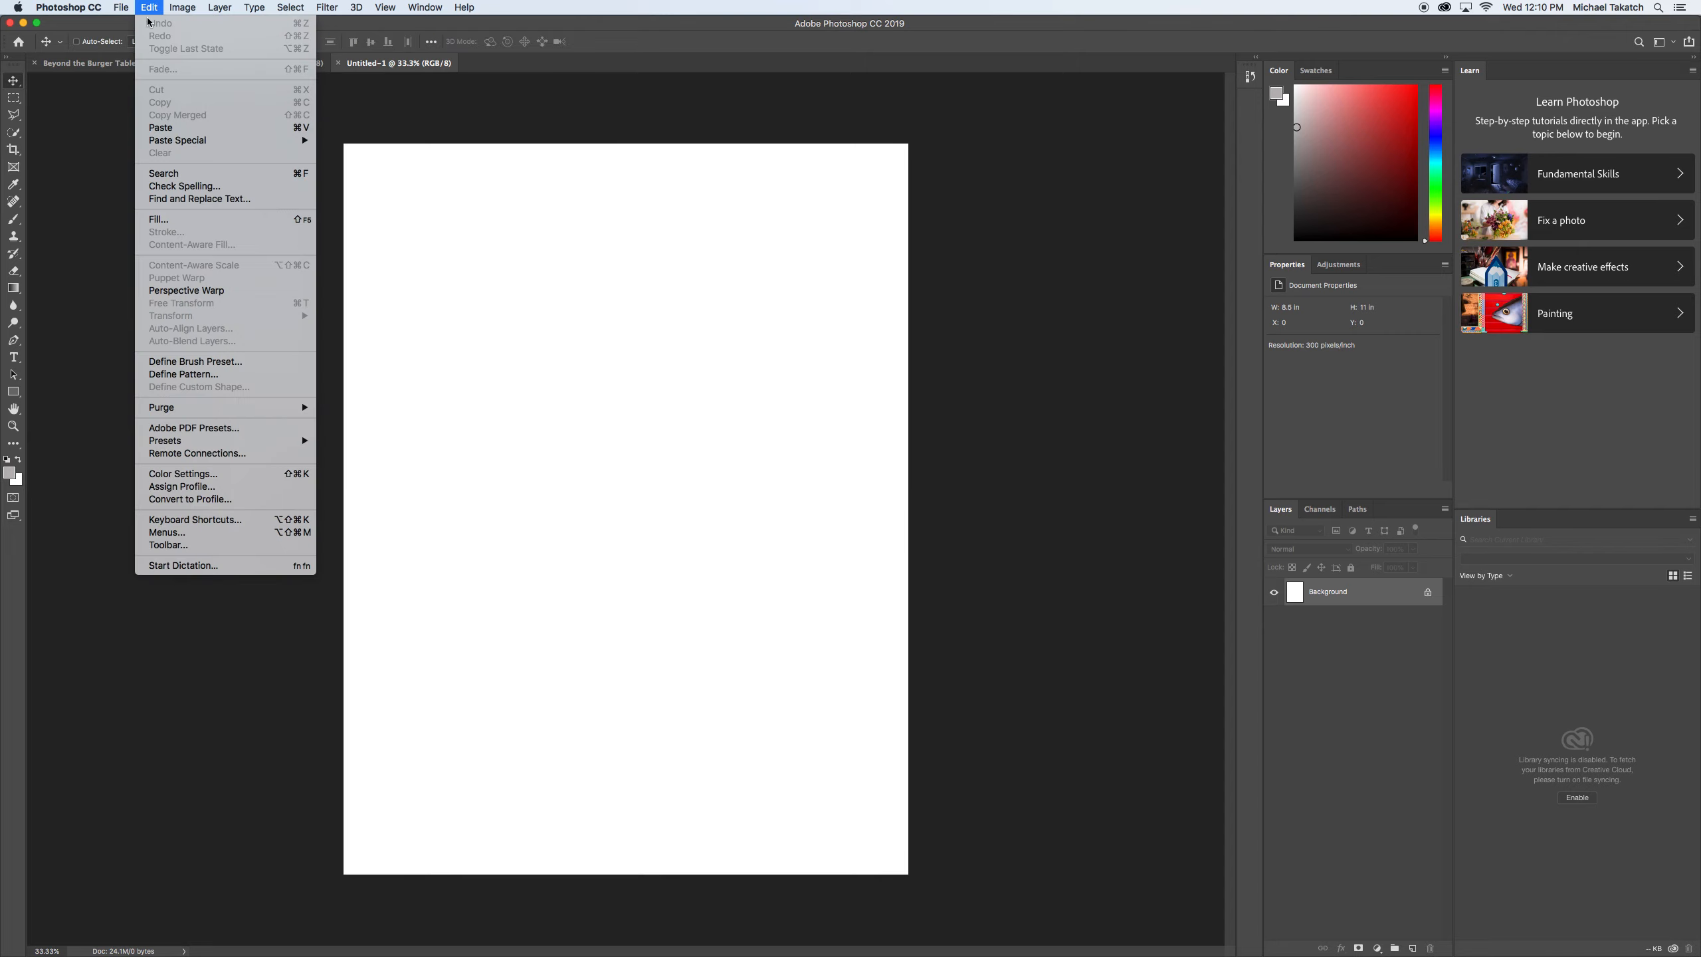
{"action": "left_click", "coordinate": [171, 127]}
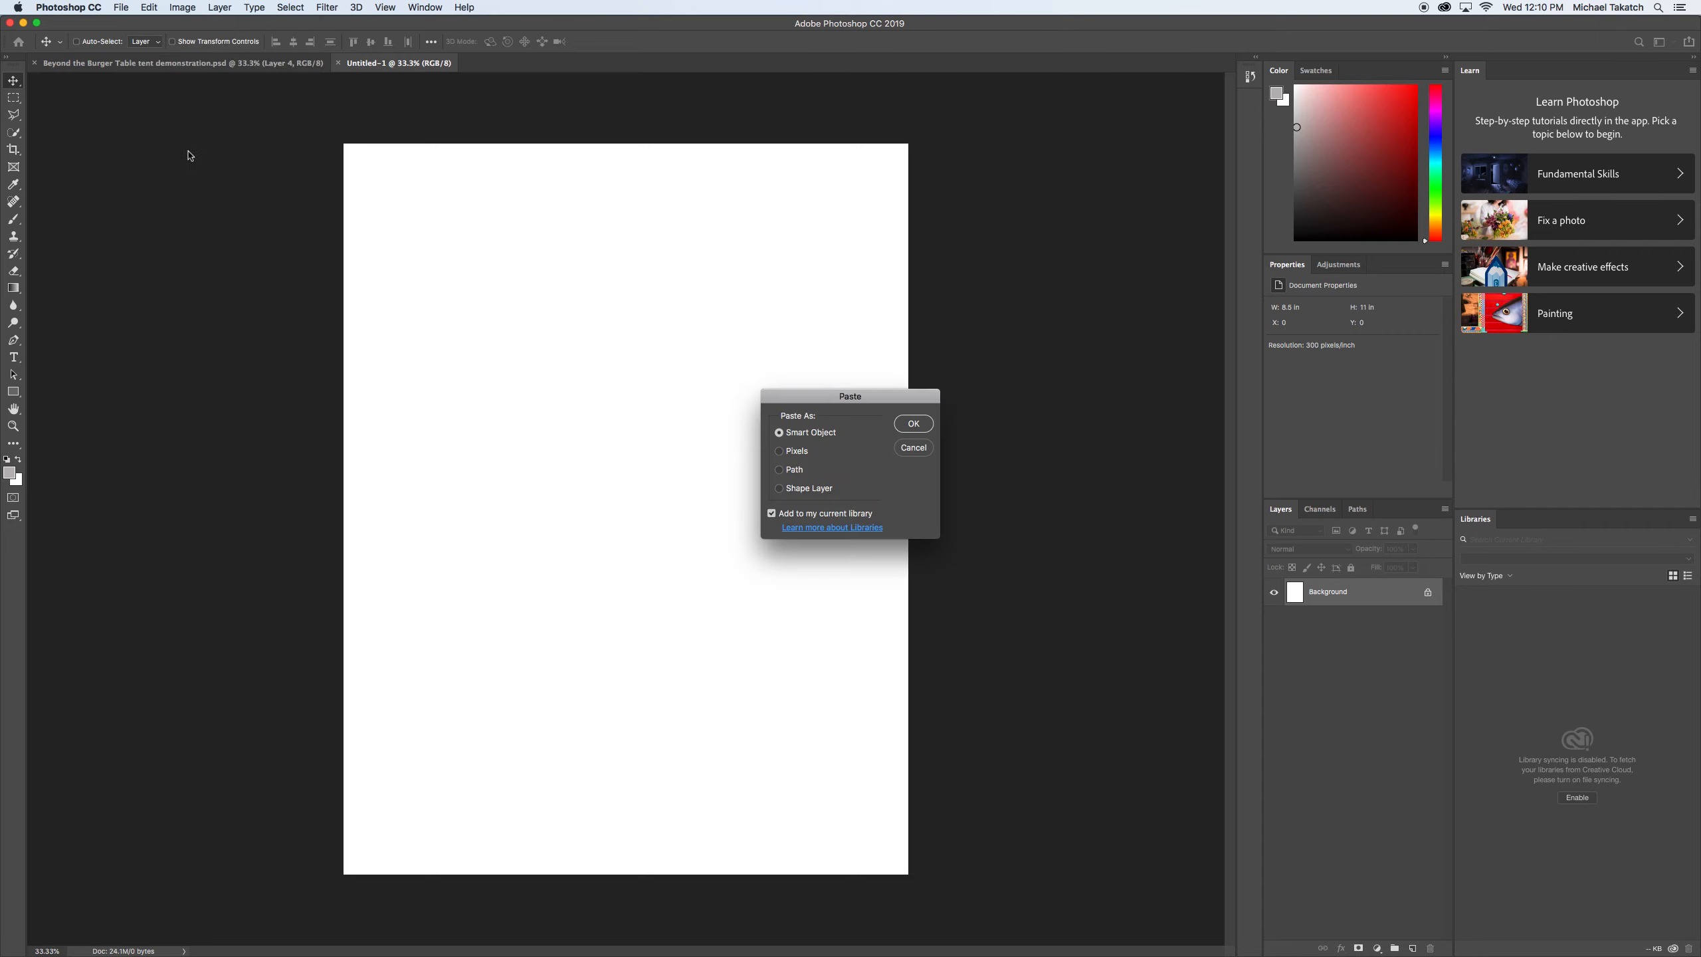
{"action": "left_click_drag", "start_coordinate": [788, 398], "coordinate": [632, 240]}
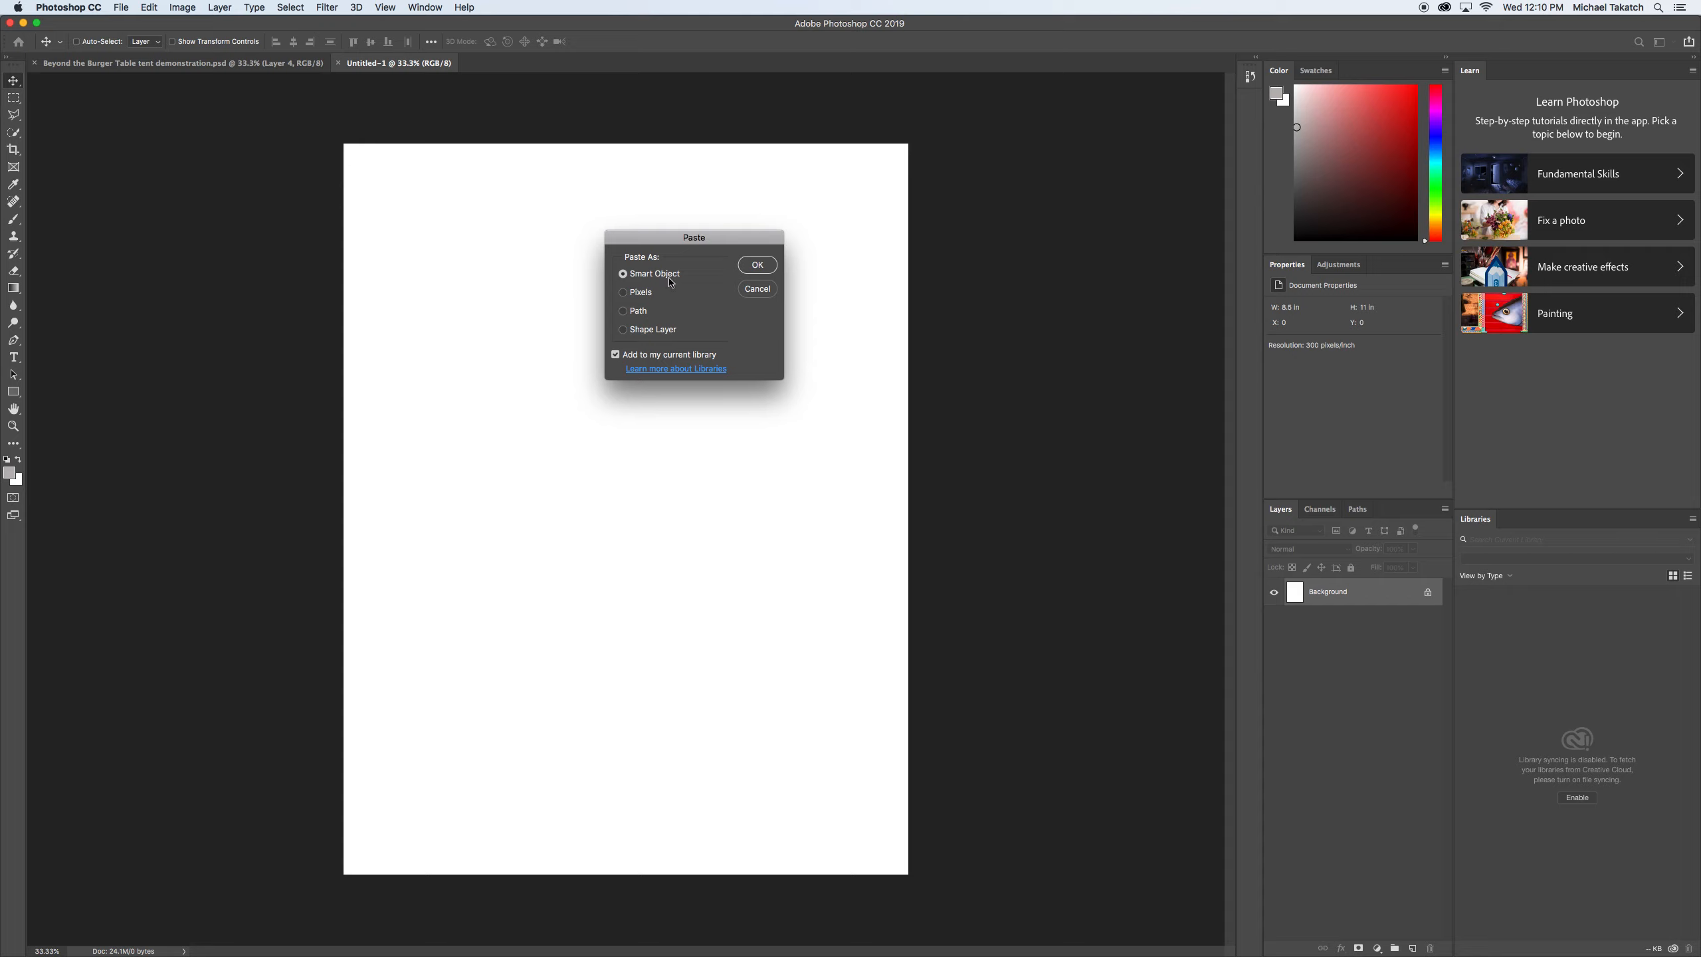
{"action": "left_click", "coordinate": [625, 294]}
{"action": "left_click", "coordinate": [757, 265]}
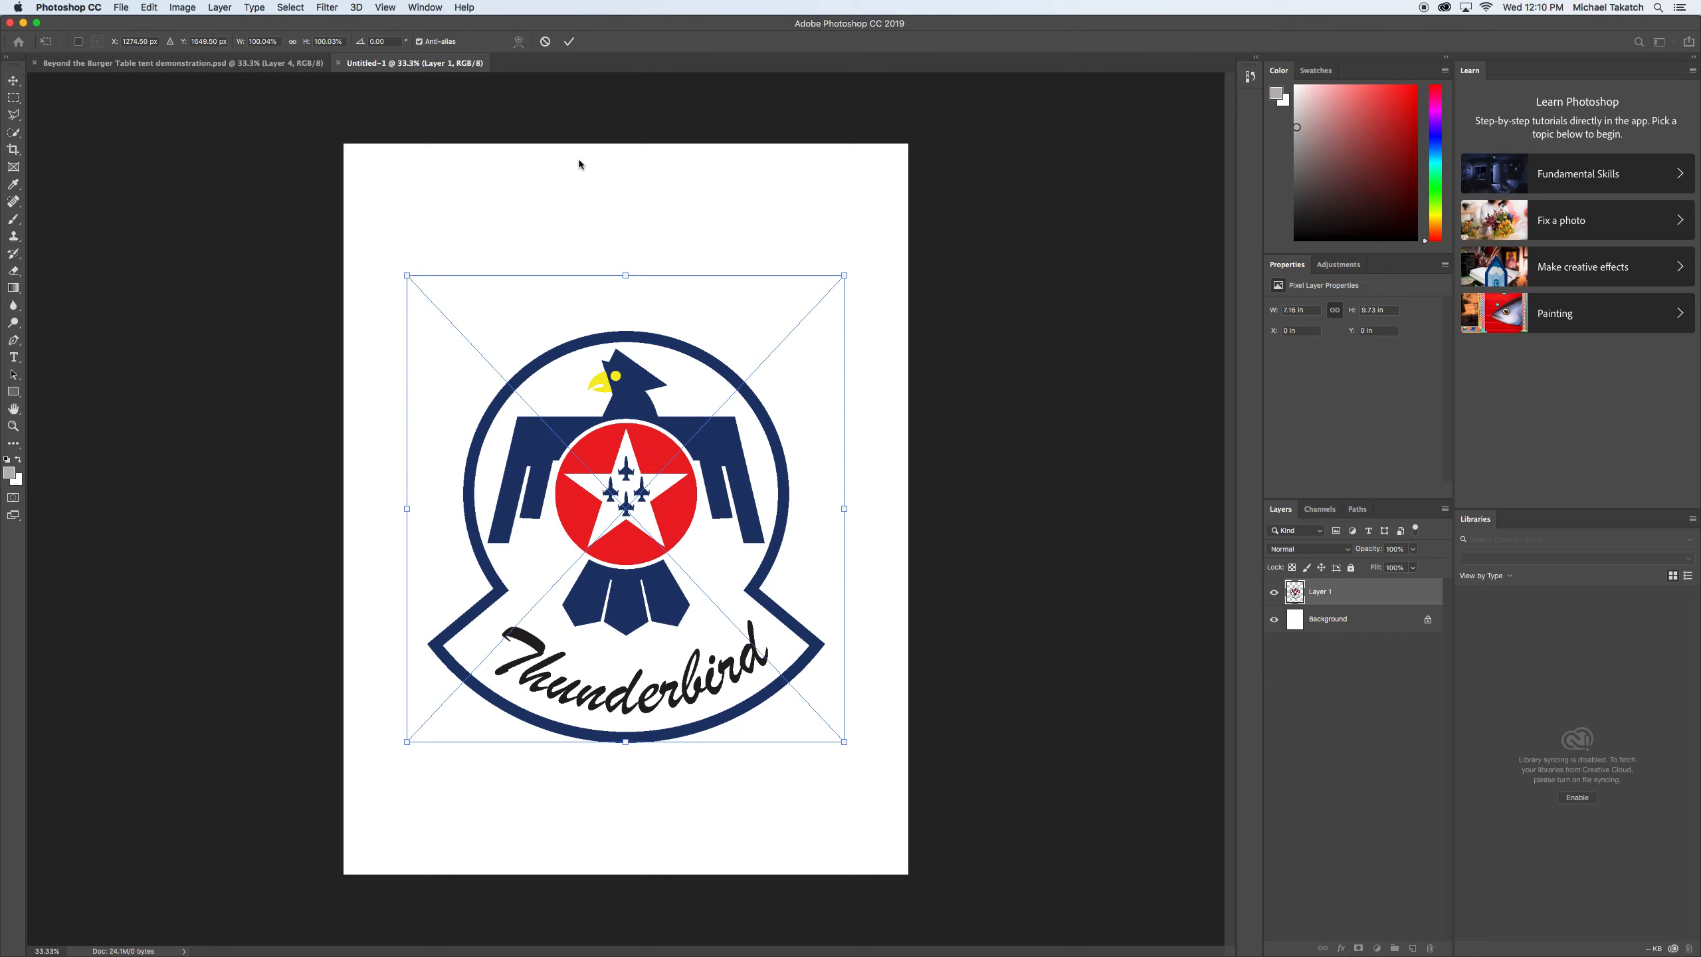
{"action": "left_click", "coordinate": [569, 43]}
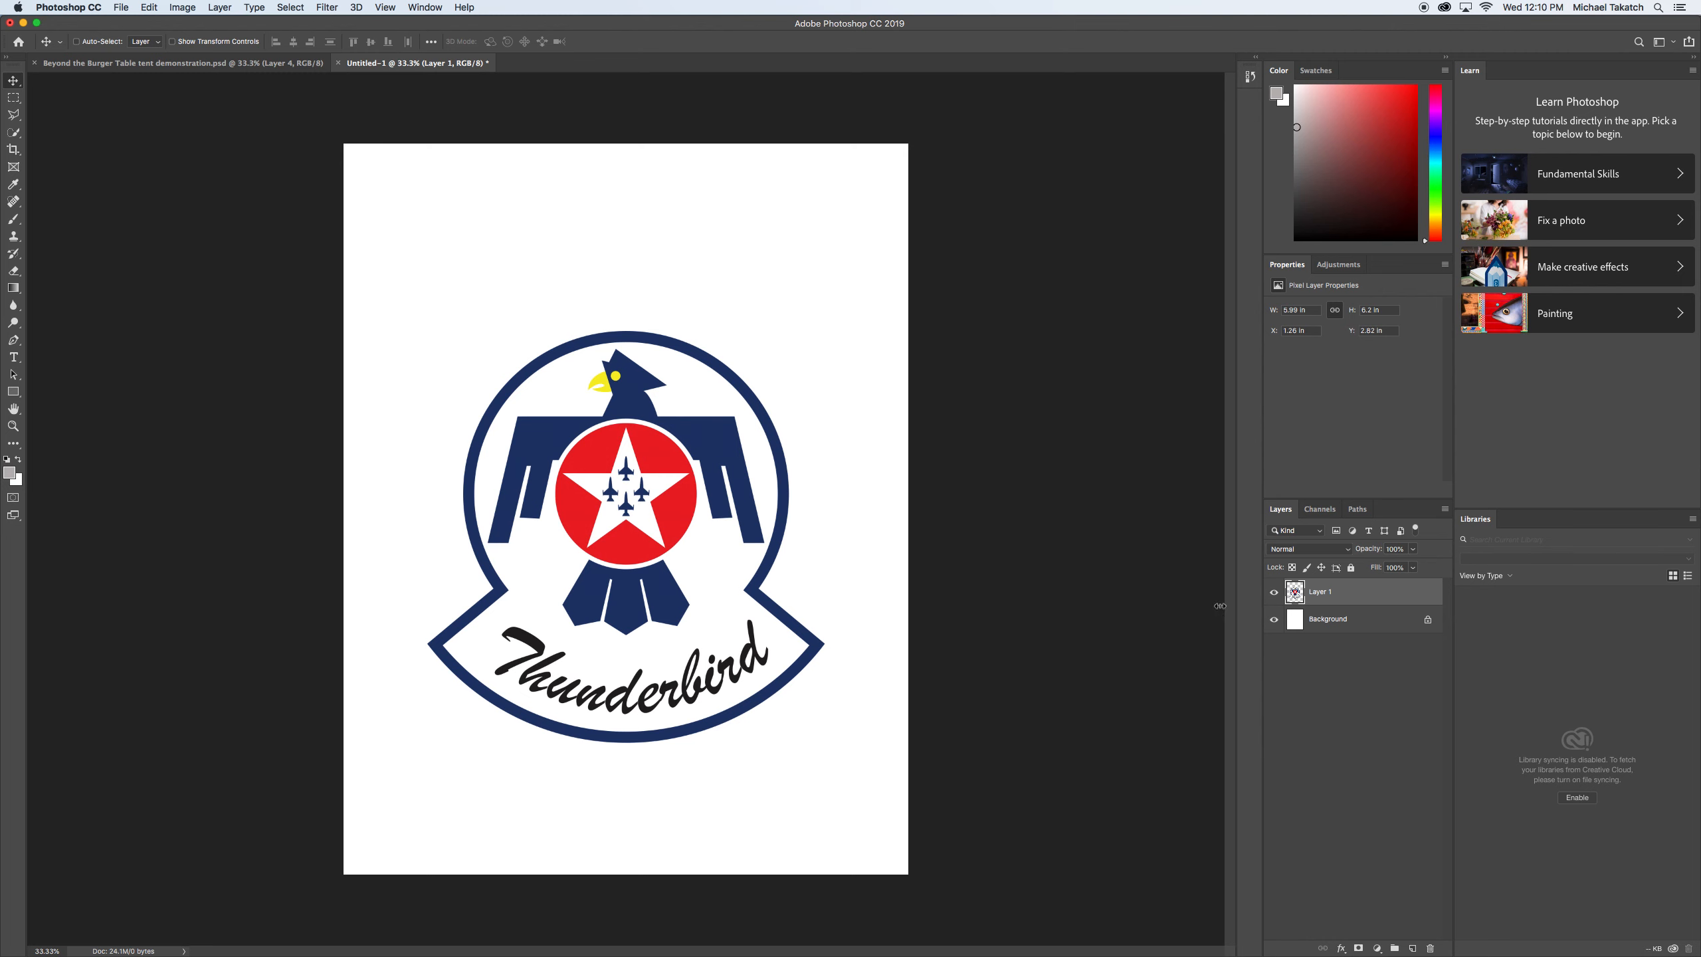
Hide the Background layer to inspect the logo's transparent areas, and show it again.
{"action": "left_click", "coordinate": [1273, 619]}
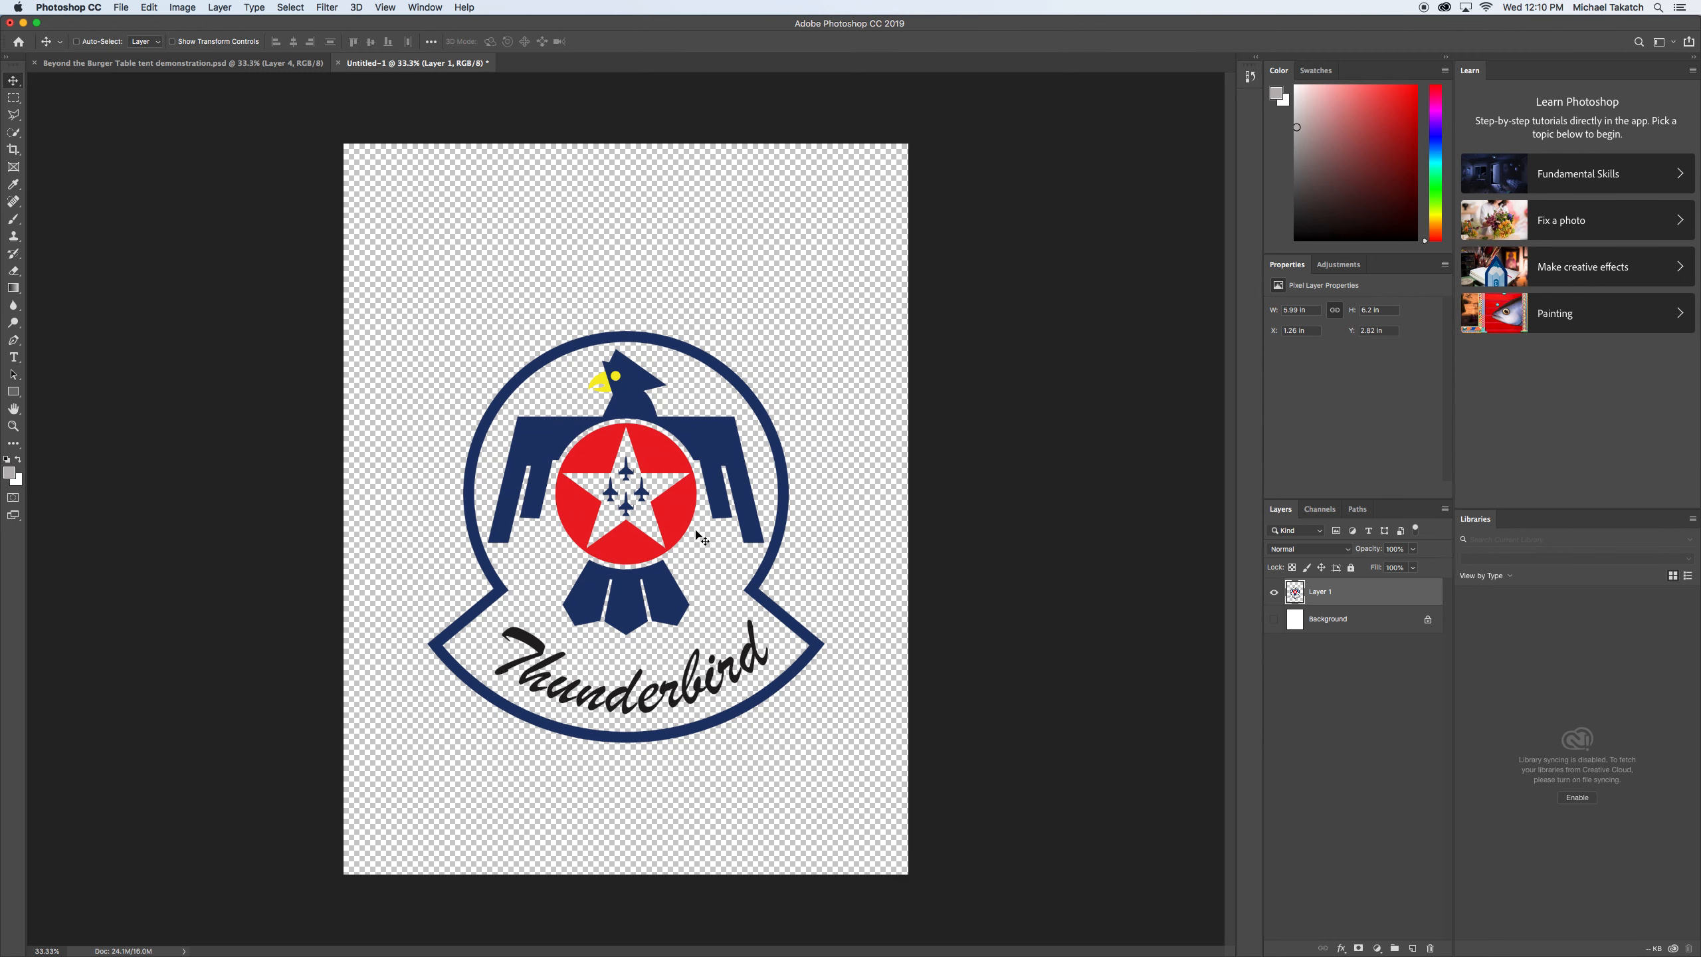
{"action": "key", "text": "super+equal"}
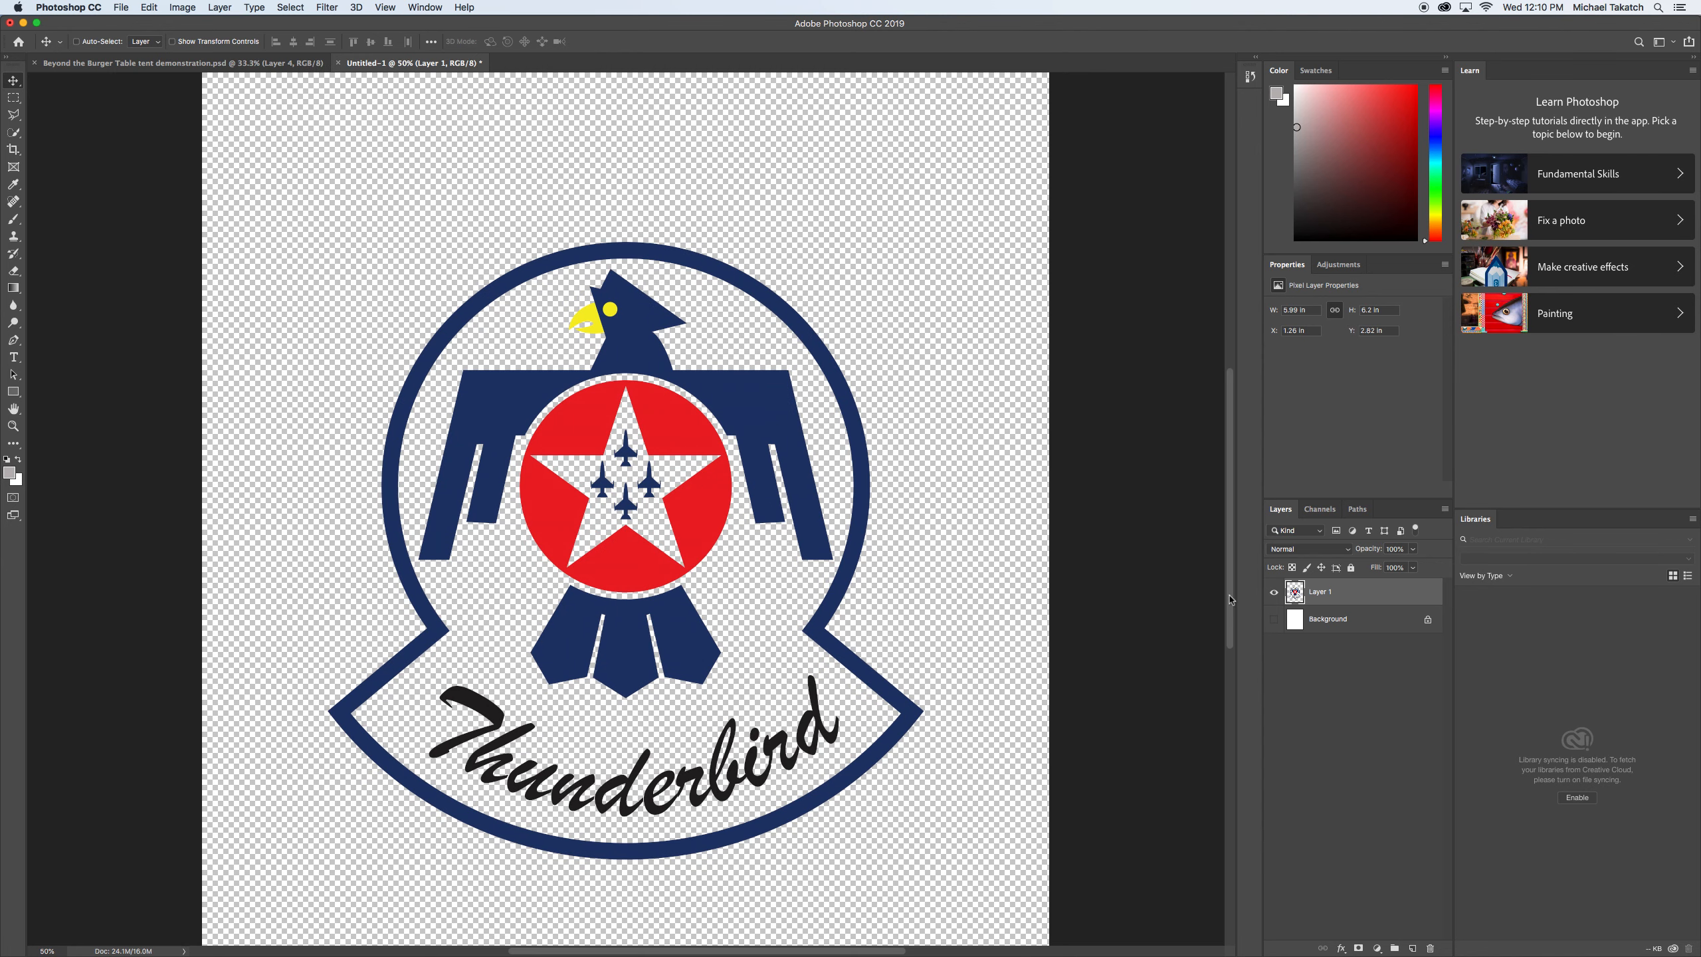
{"action": "left_click", "coordinate": [1273, 619]}
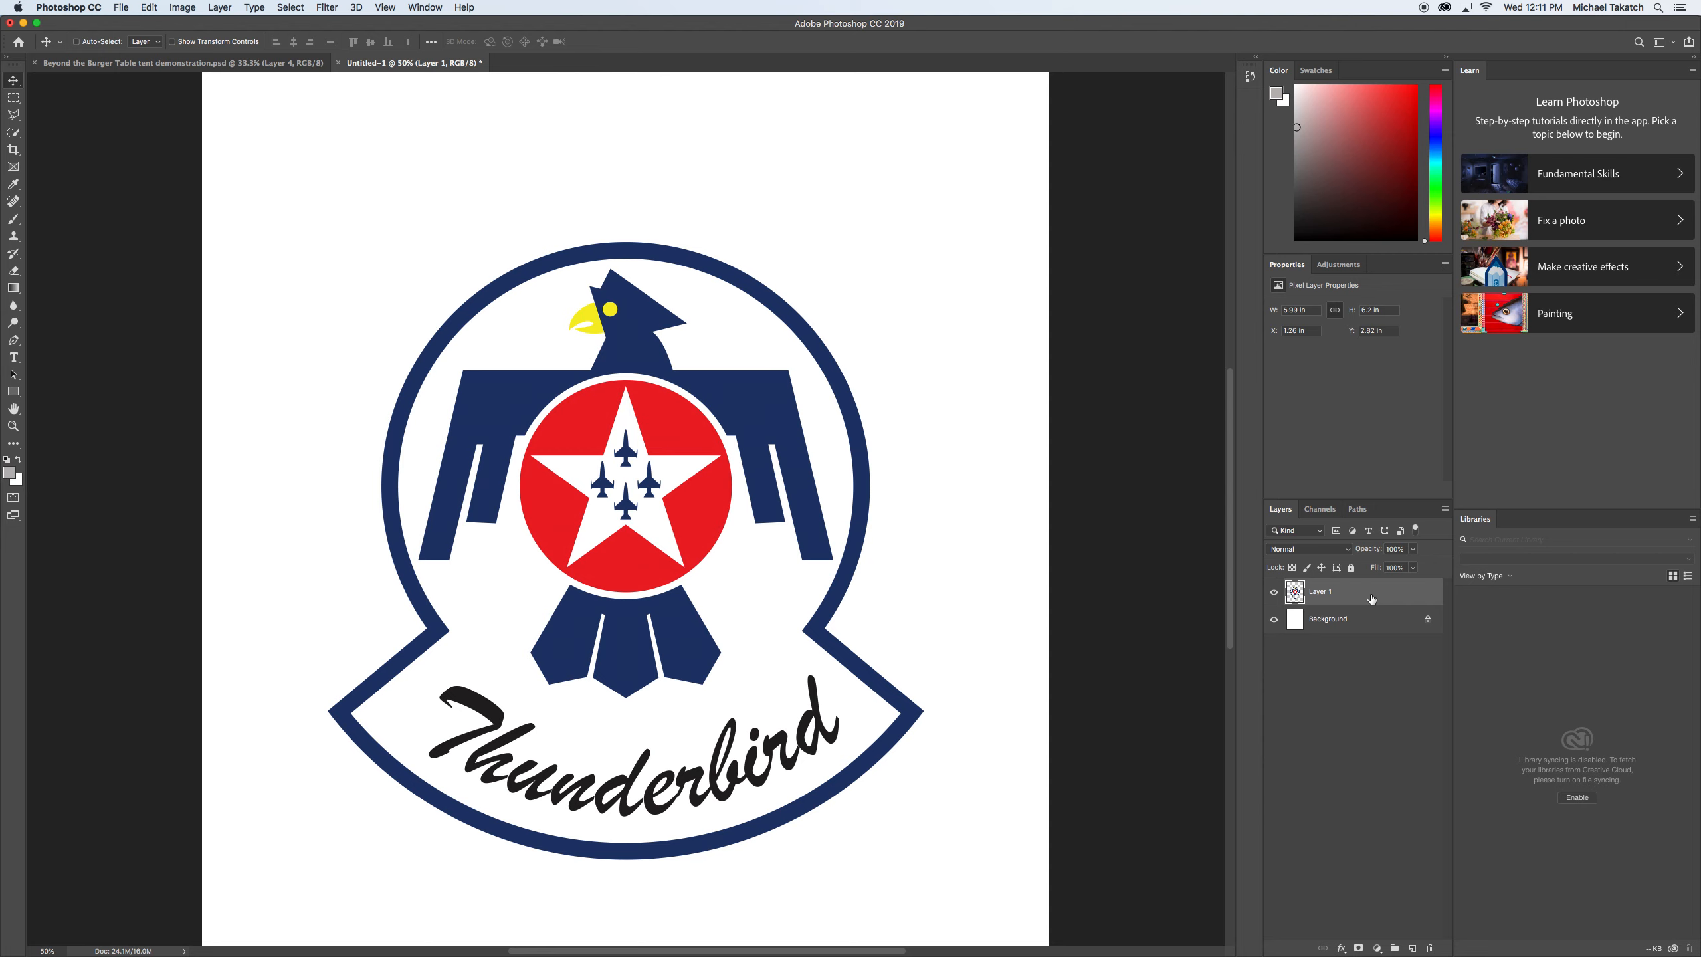
{"action": "double_click", "coordinate": [1370, 598]}
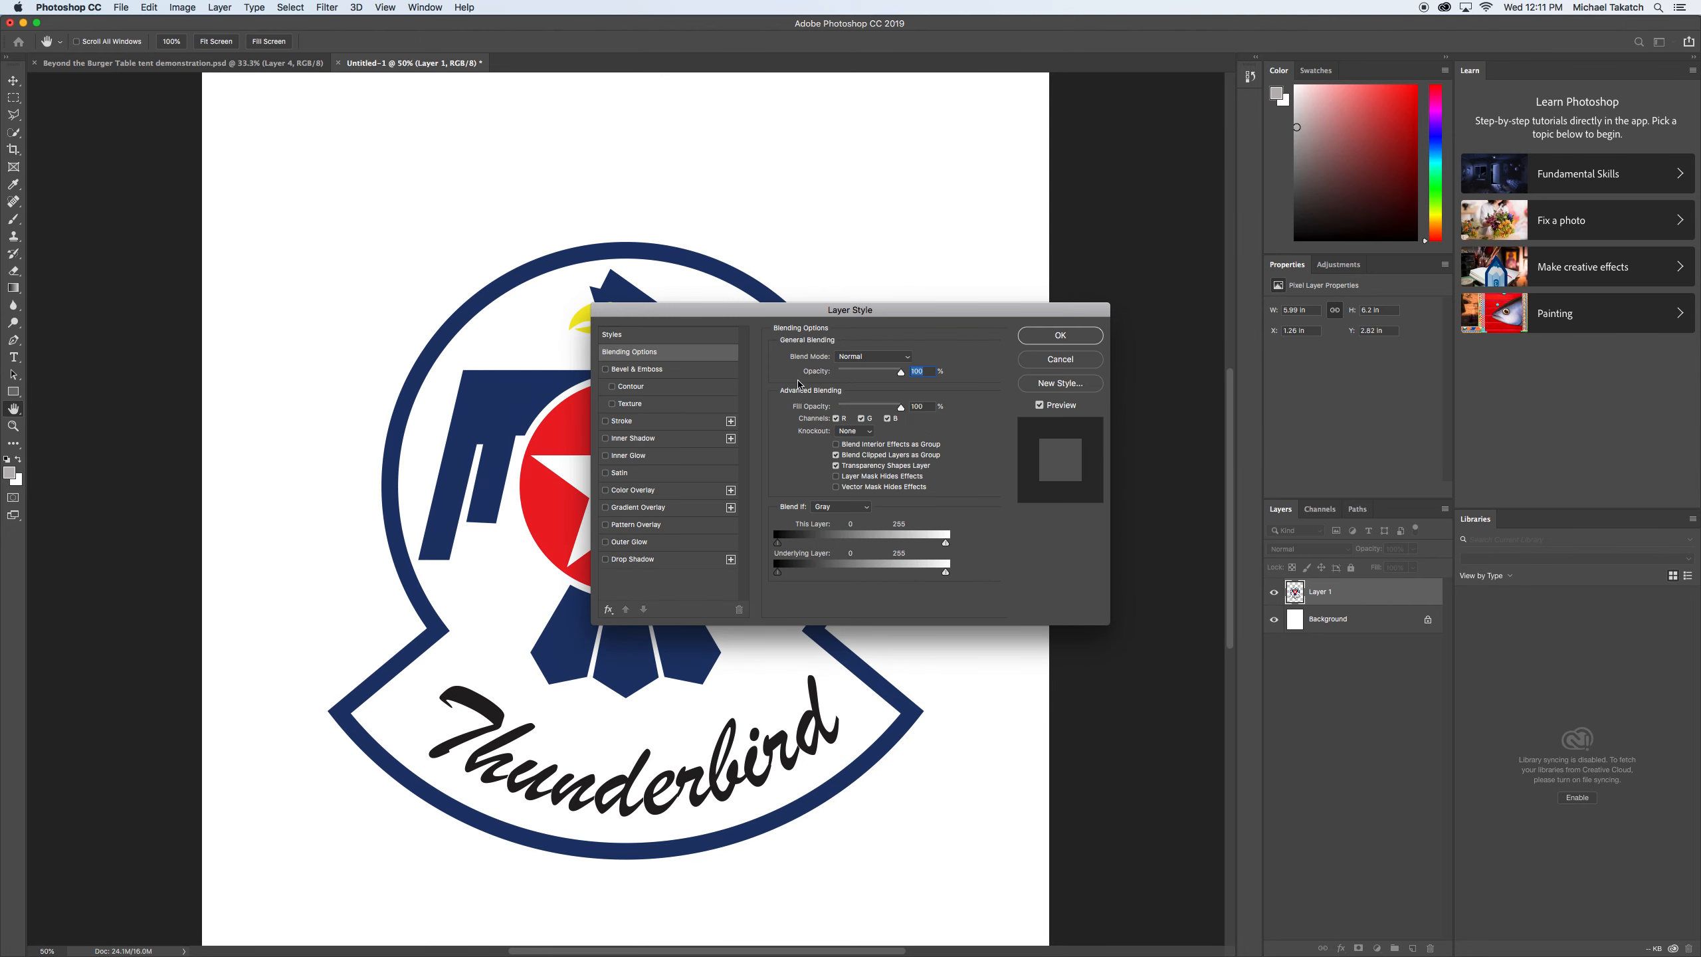
{"action": "left_click_drag", "start_coordinate": [752, 316], "coordinate": [902, 194]}
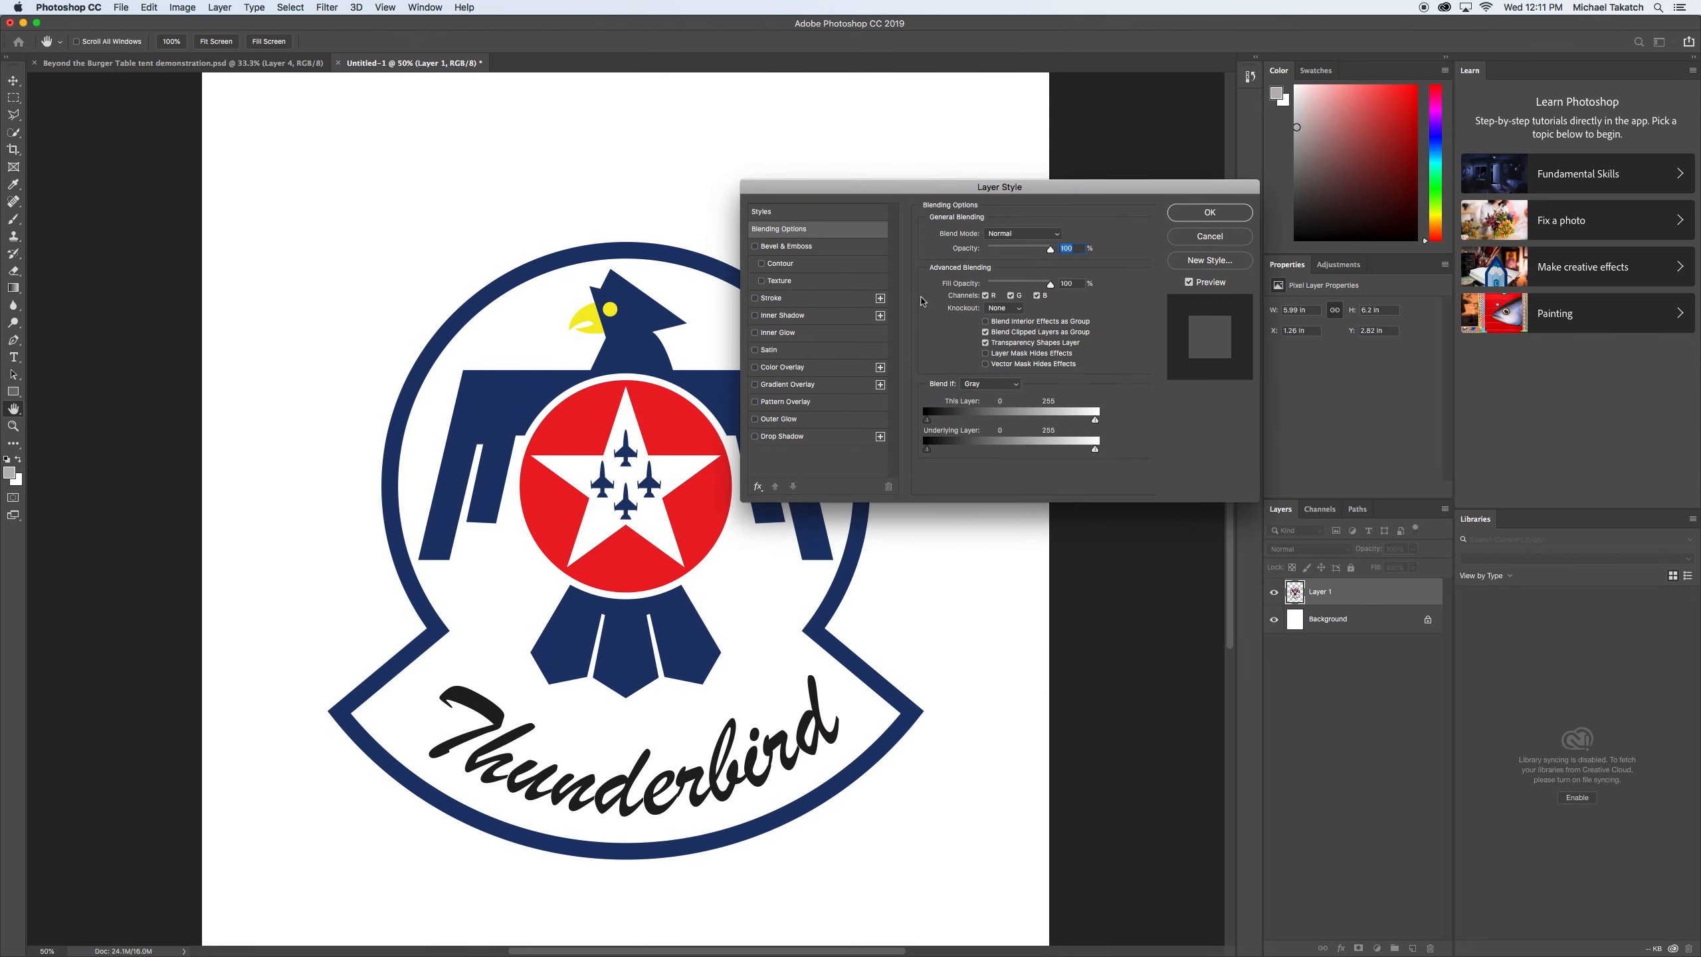
{"action": "left_click", "coordinate": [1207, 237]}
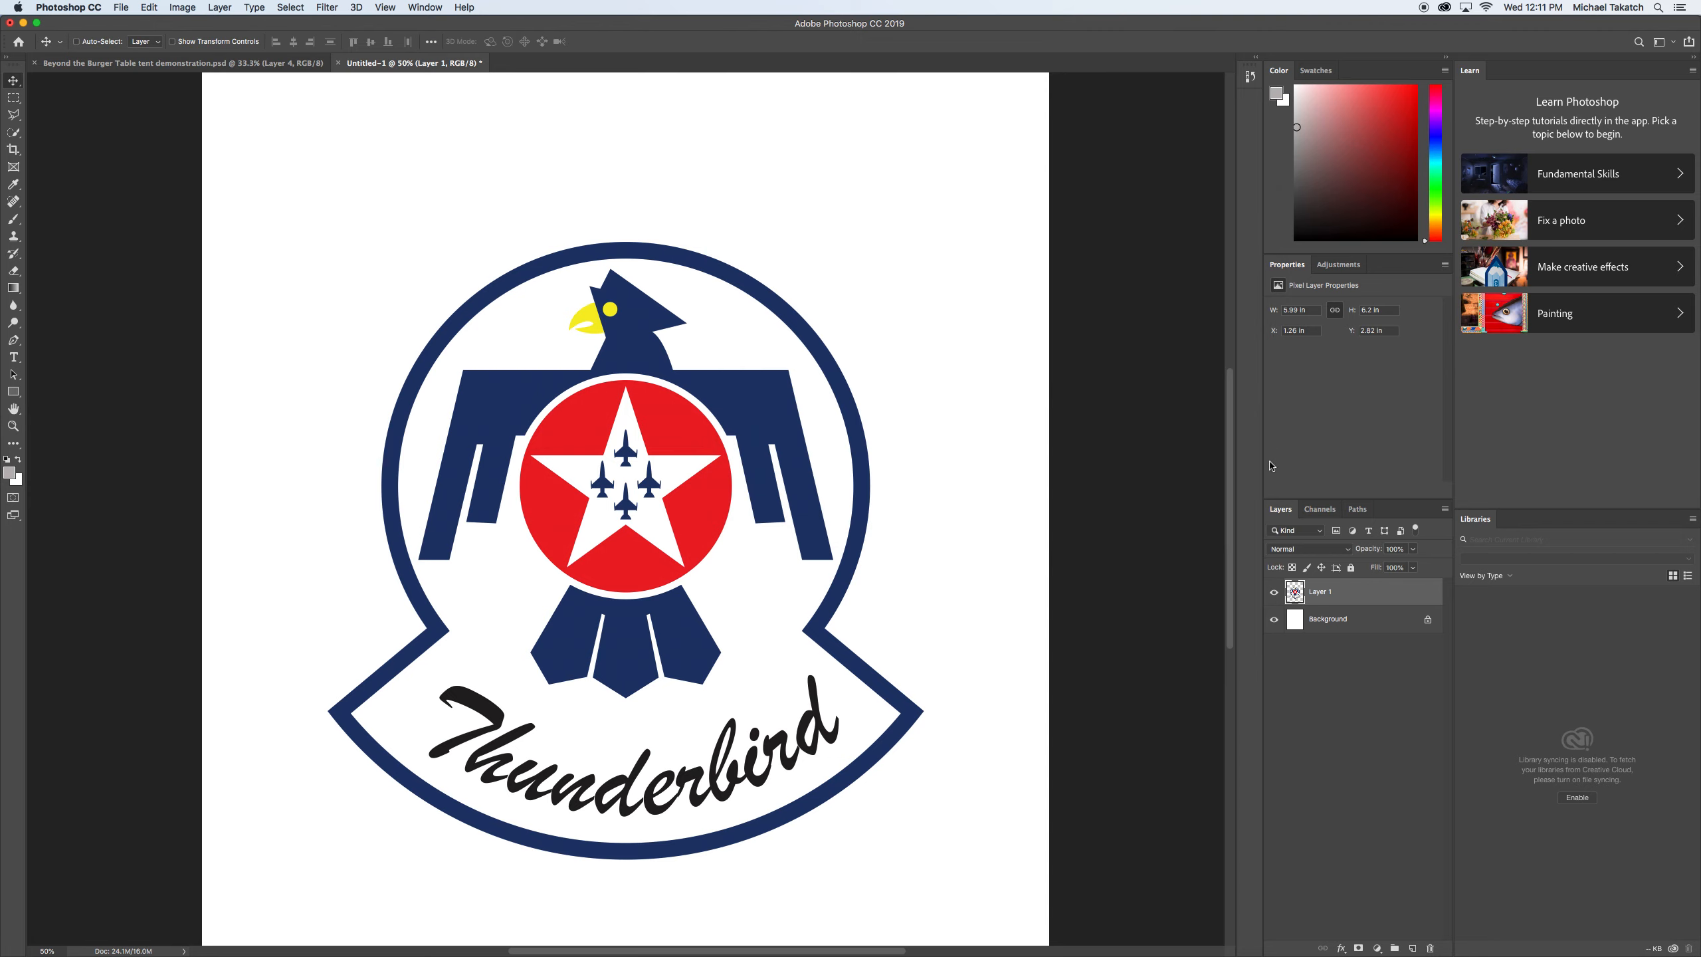
{"action": "left_click", "coordinate": [1377, 948]}
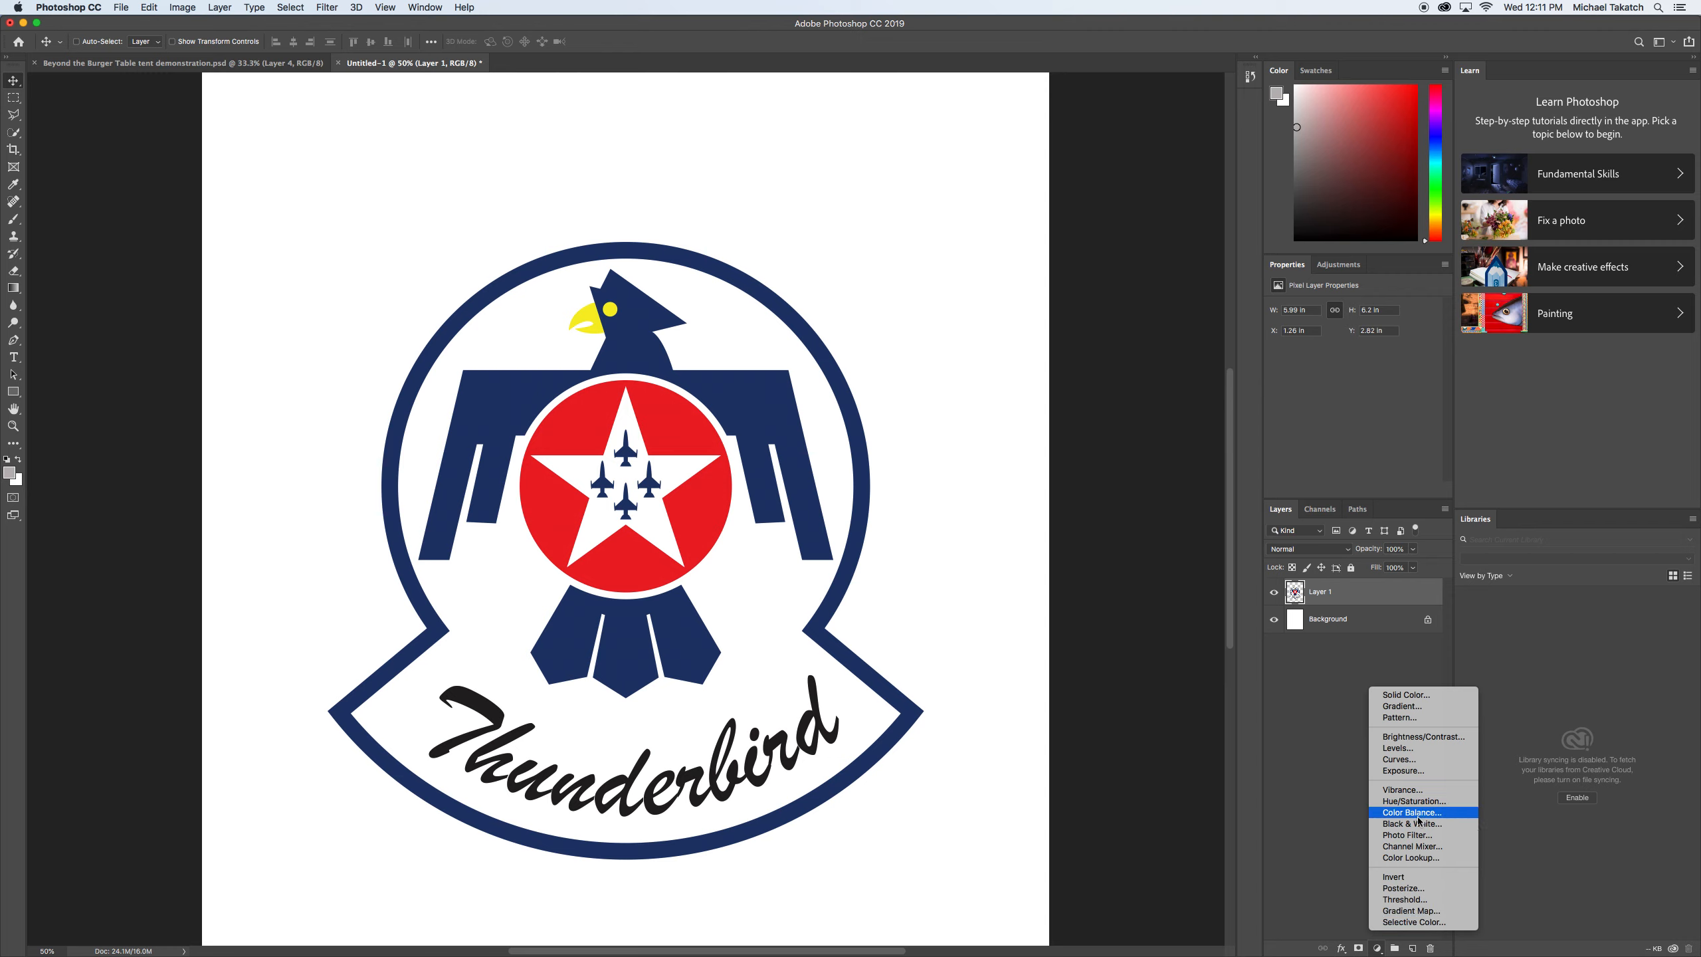
{"action": "left_click", "coordinate": [1303, 820]}
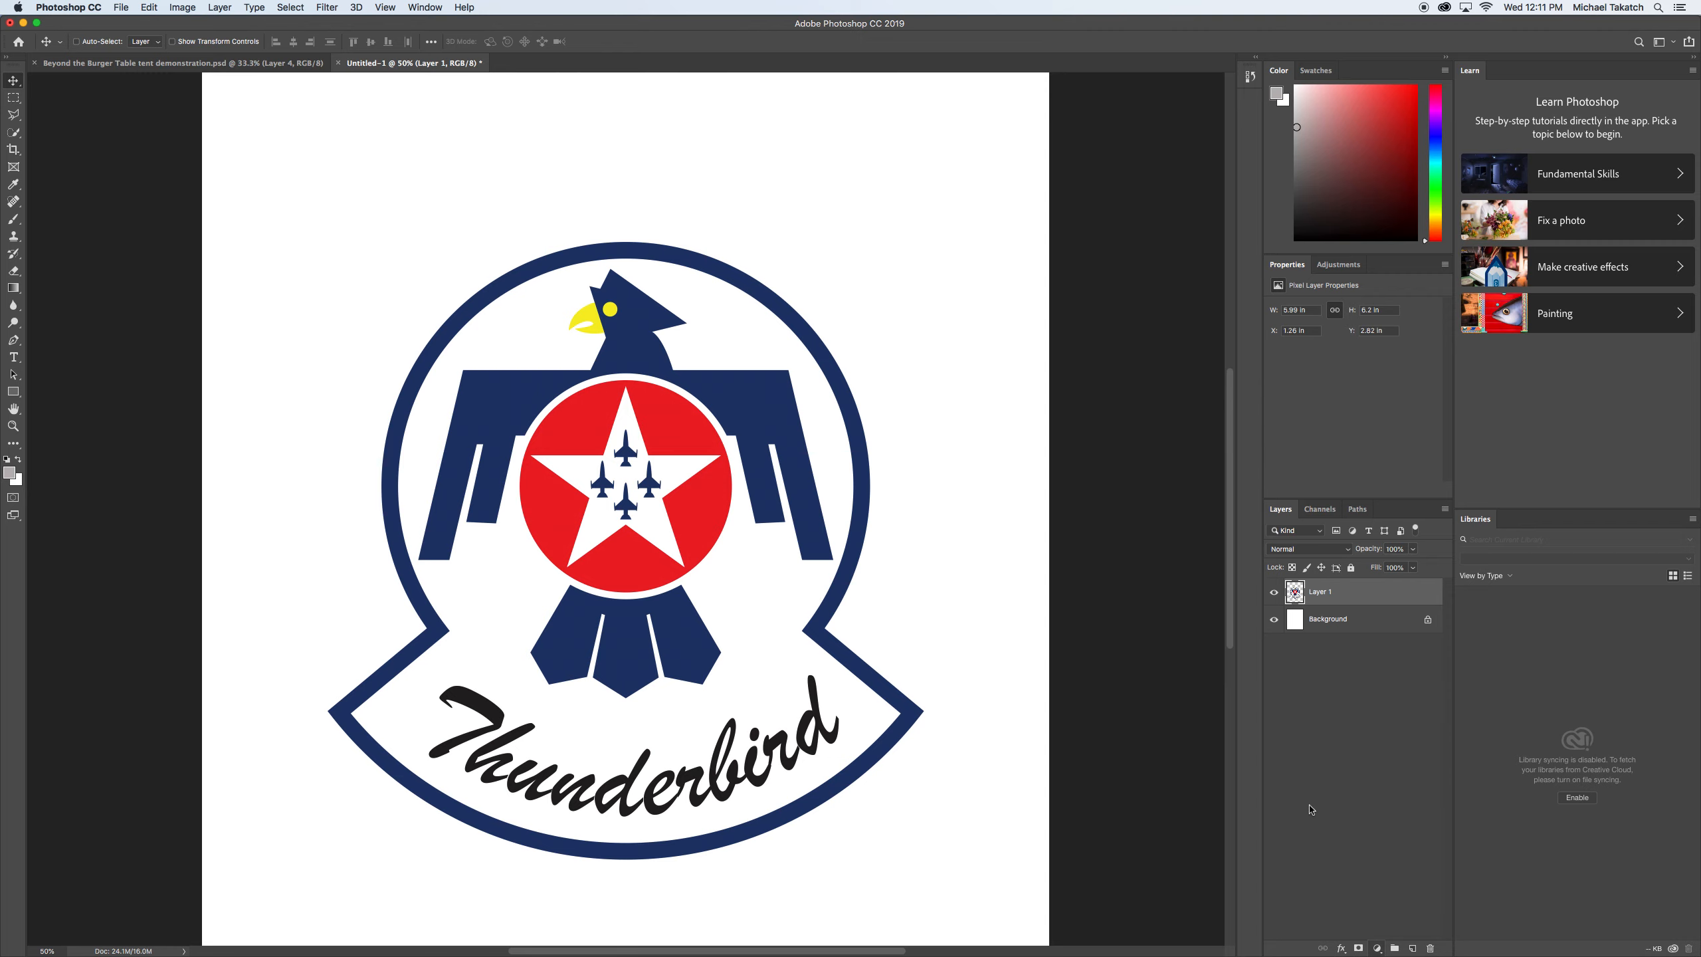
Try a Bevel & Emboss effect on the whole logo layer with the Chisel Hard technique and a depth of 448%.
{"action": "double_click", "coordinate": [1370, 596]}
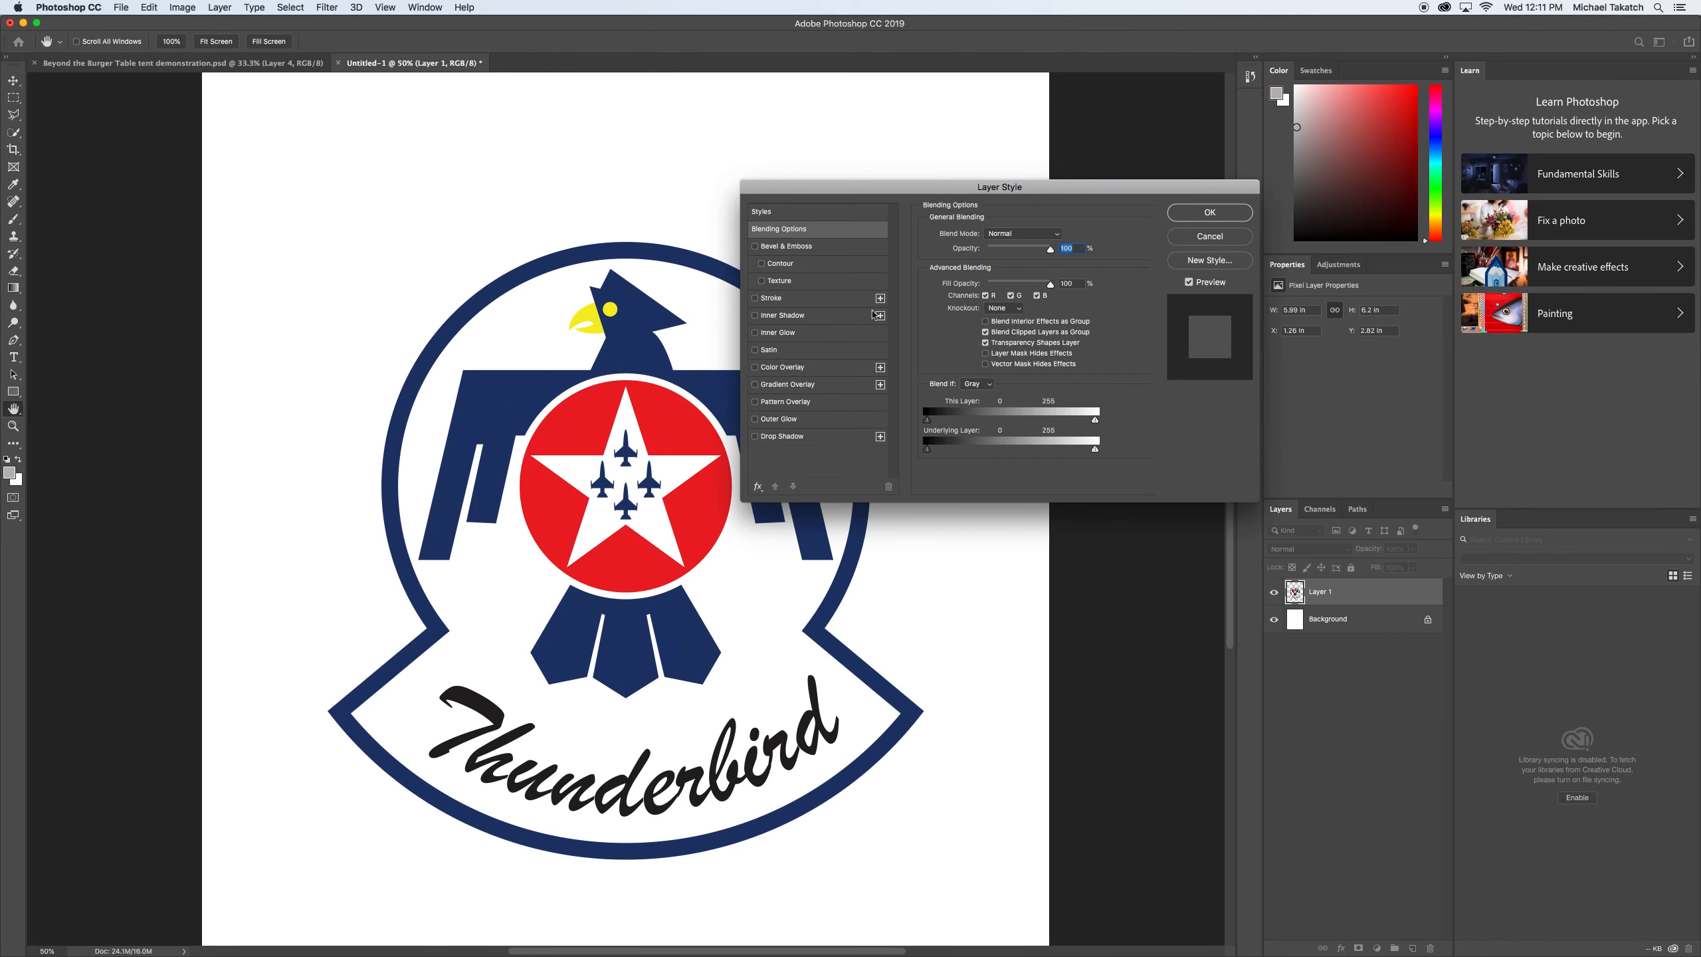
{"action": "left_click", "coordinate": [815, 246]}
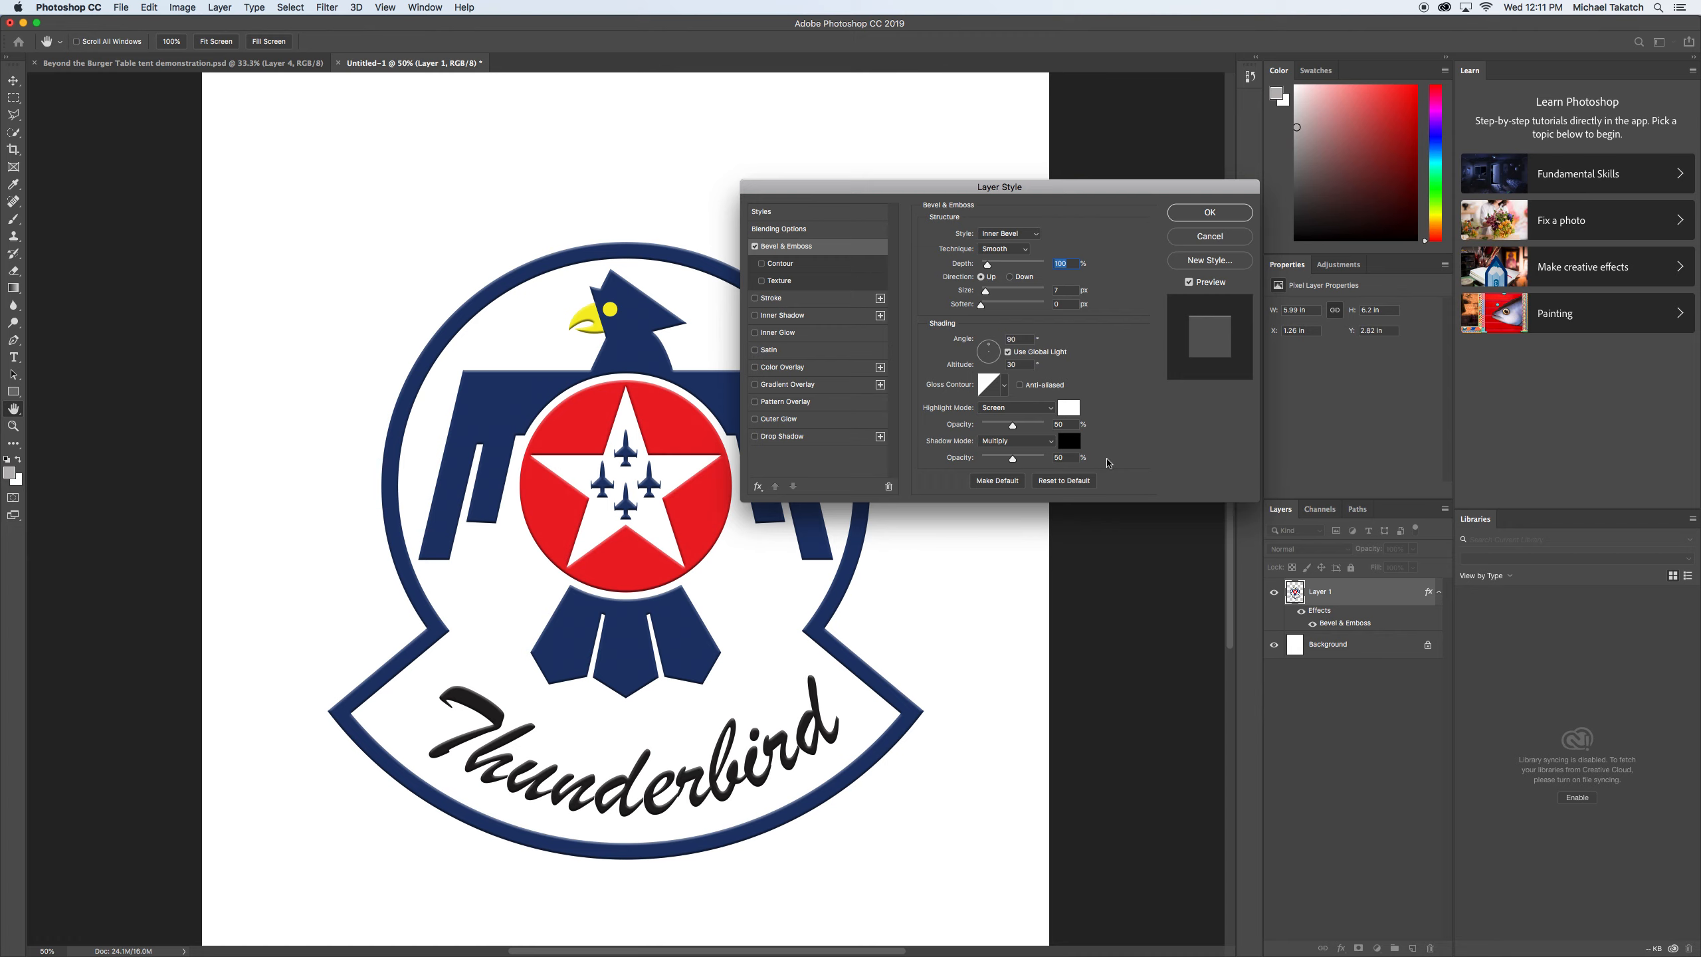
{"action": "left_click", "coordinate": [999, 264]}
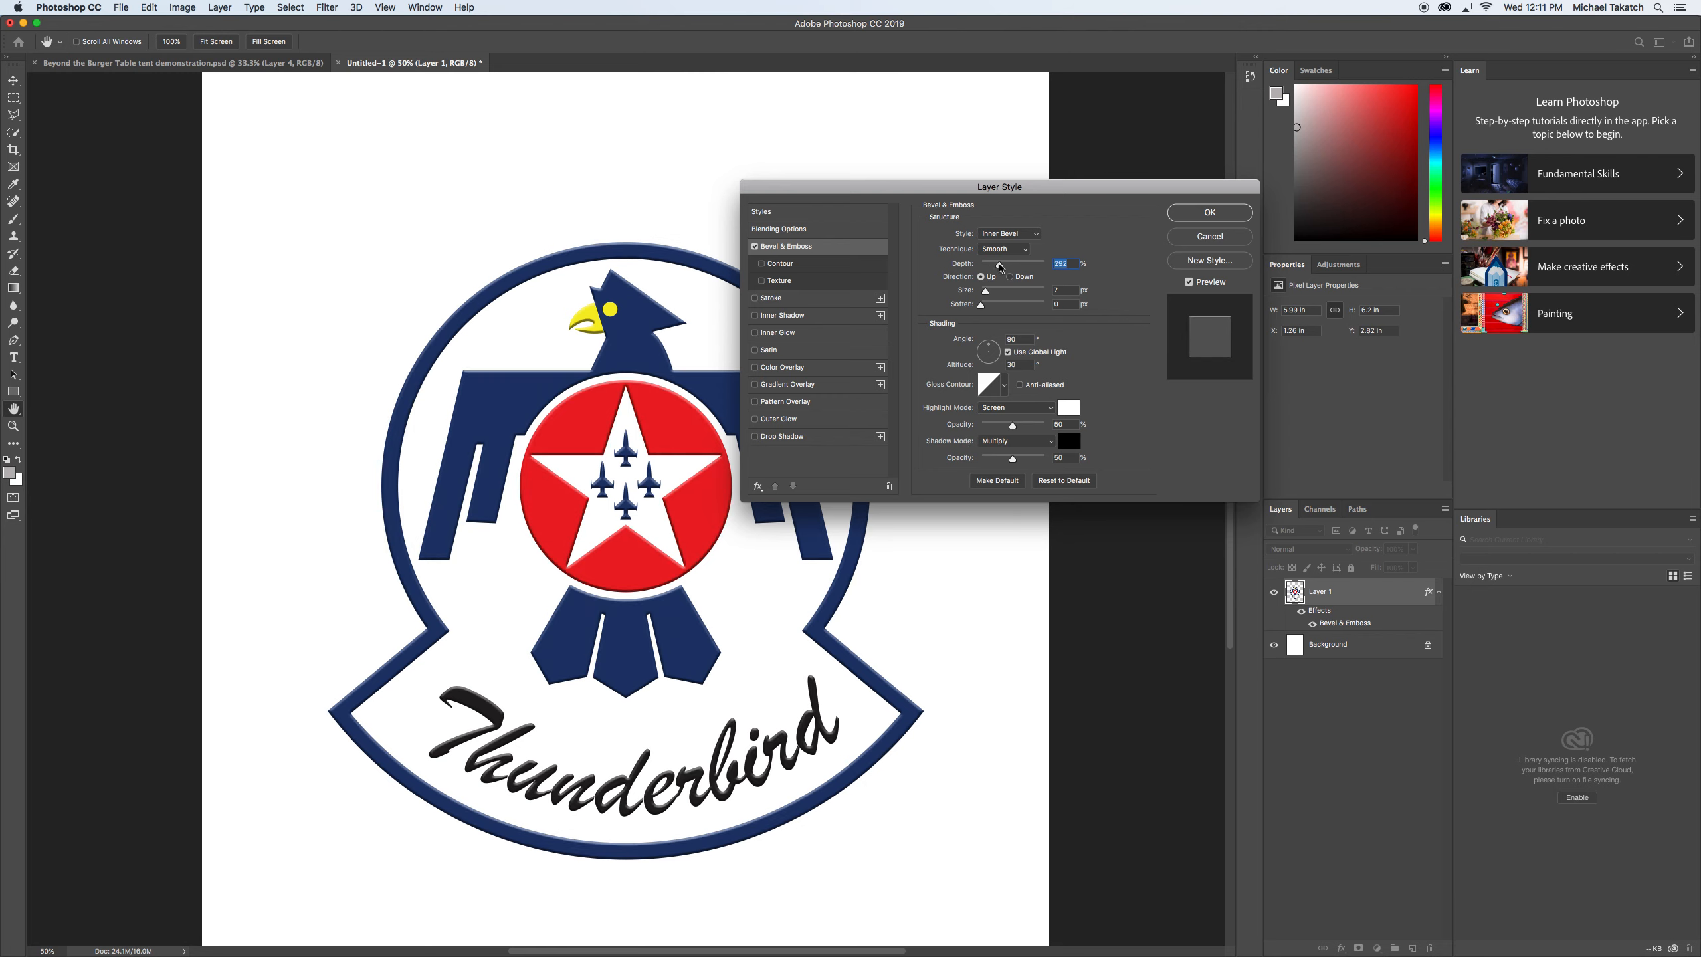
{"action": "left_click", "coordinate": [1010, 265]}
{"action": "left_click", "coordinate": [1019, 249]}
{"action": "left_click", "coordinate": [1011, 259]}
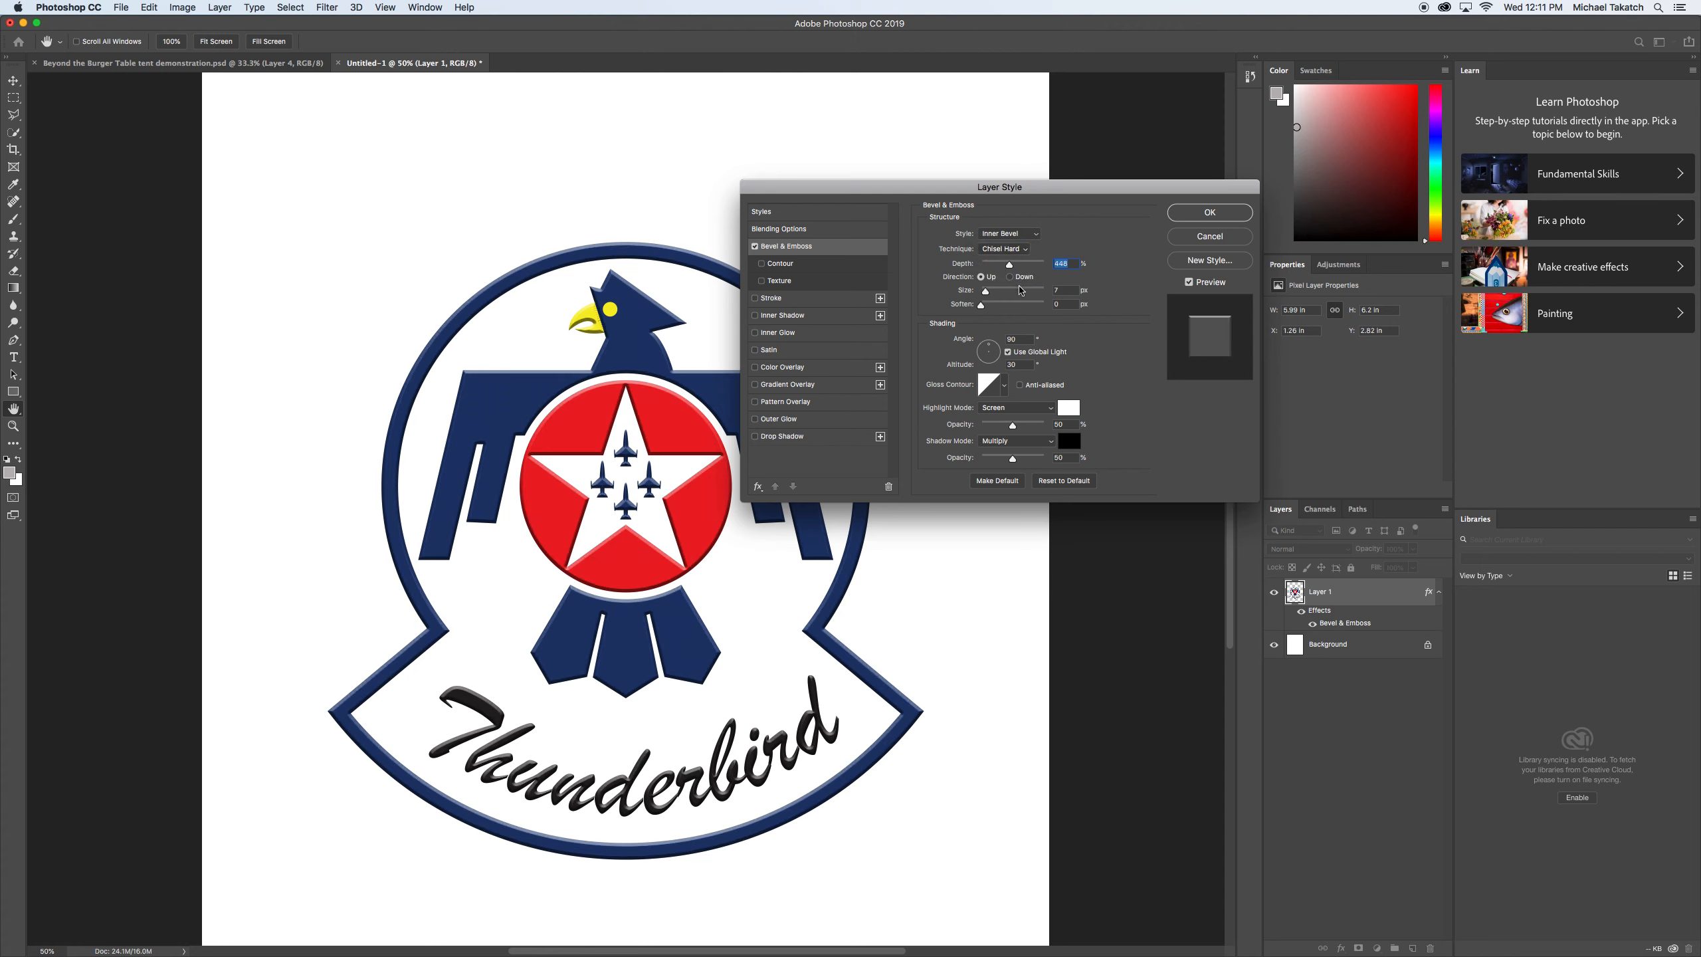
Try several larger and smaller bevel sizes on the logo, and discard the layer style.
{"action": "left_click", "coordinate": [1003, 292]}
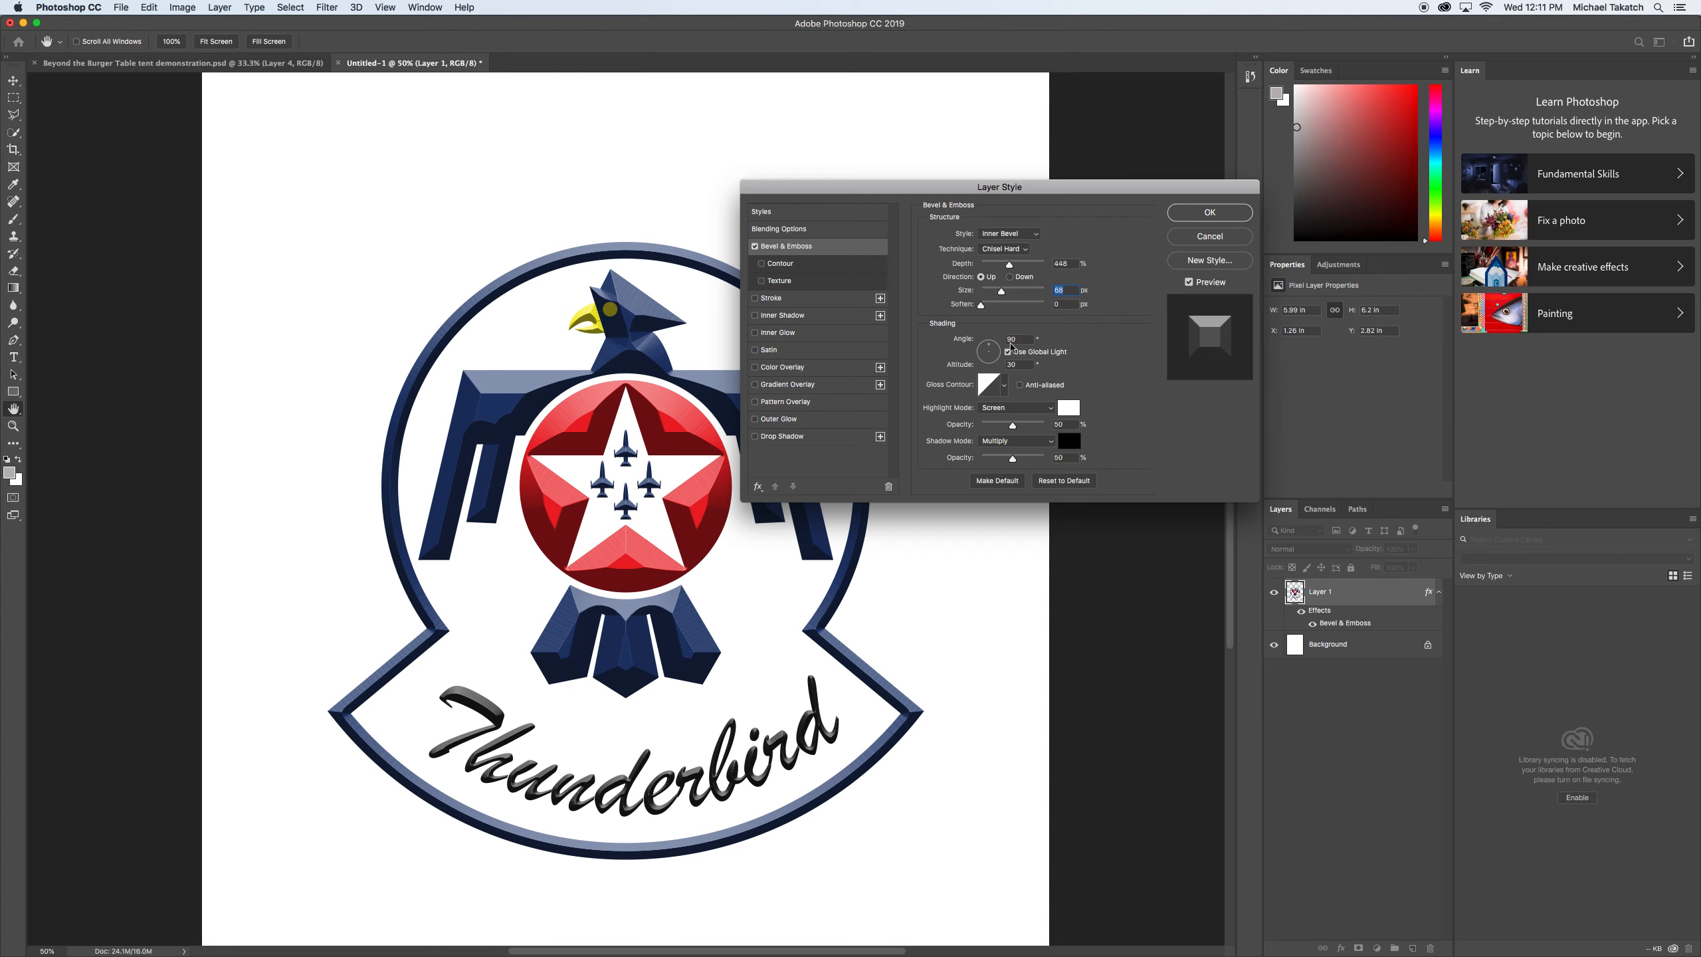
{"action": "left_click", "coordinate": [992, 293]}
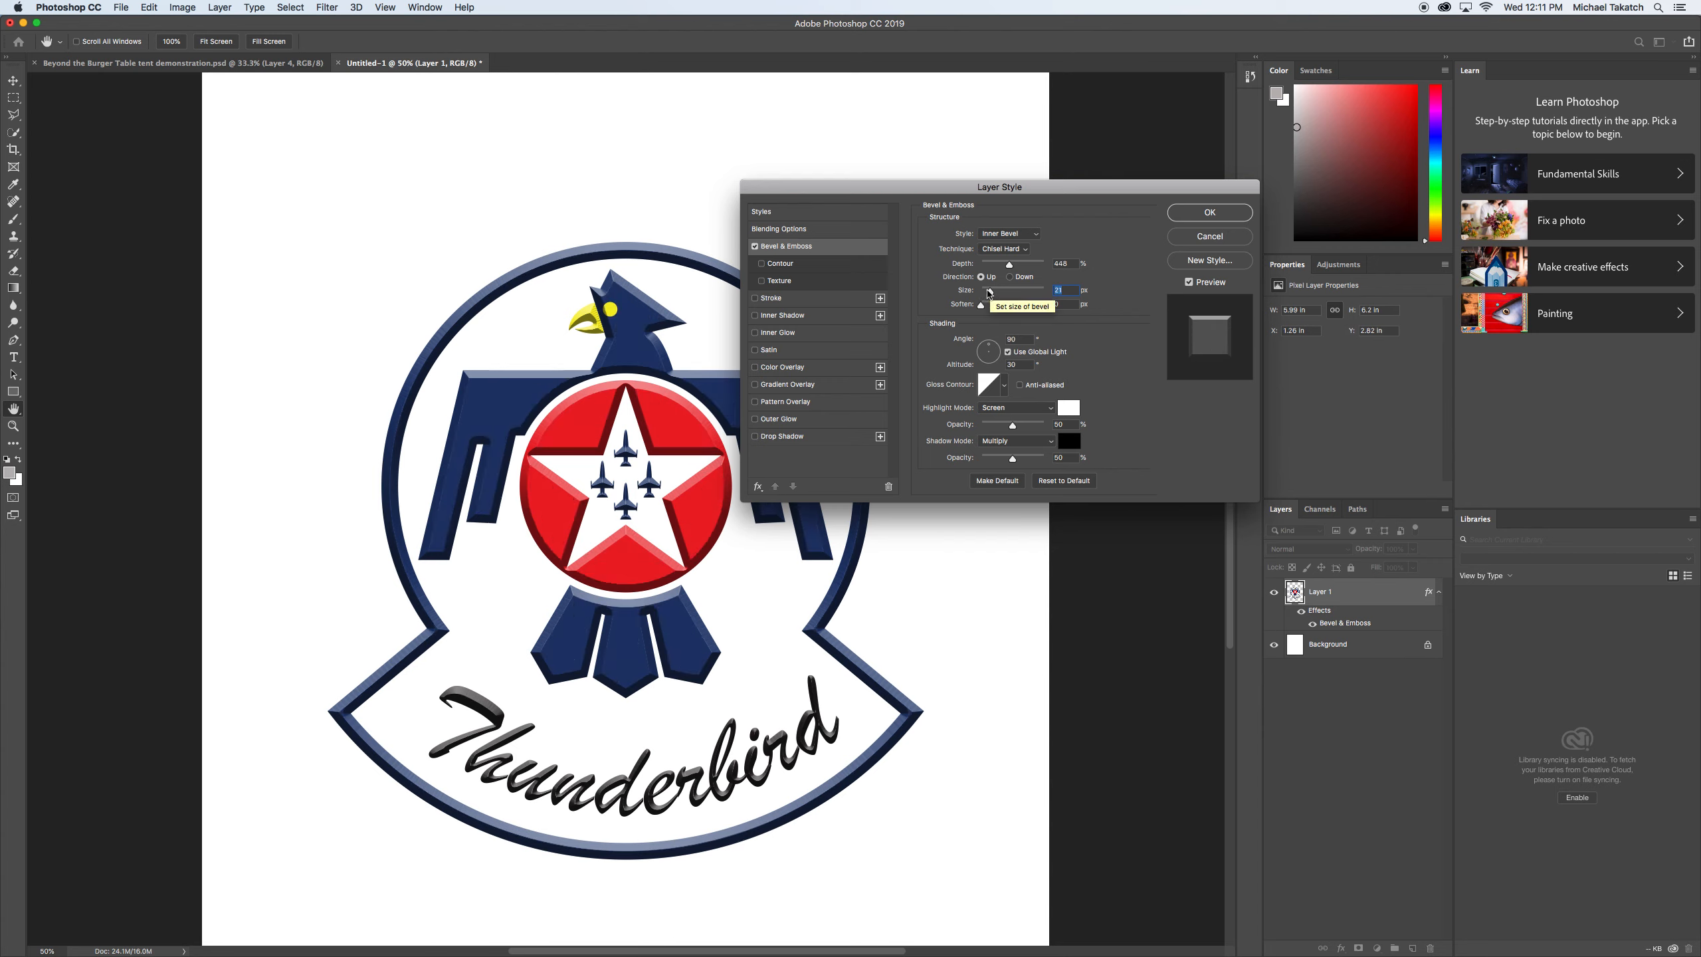
{"action": "left_click_drag", "start_coordinate": [989, 293], "coordinate": [987, 293]}
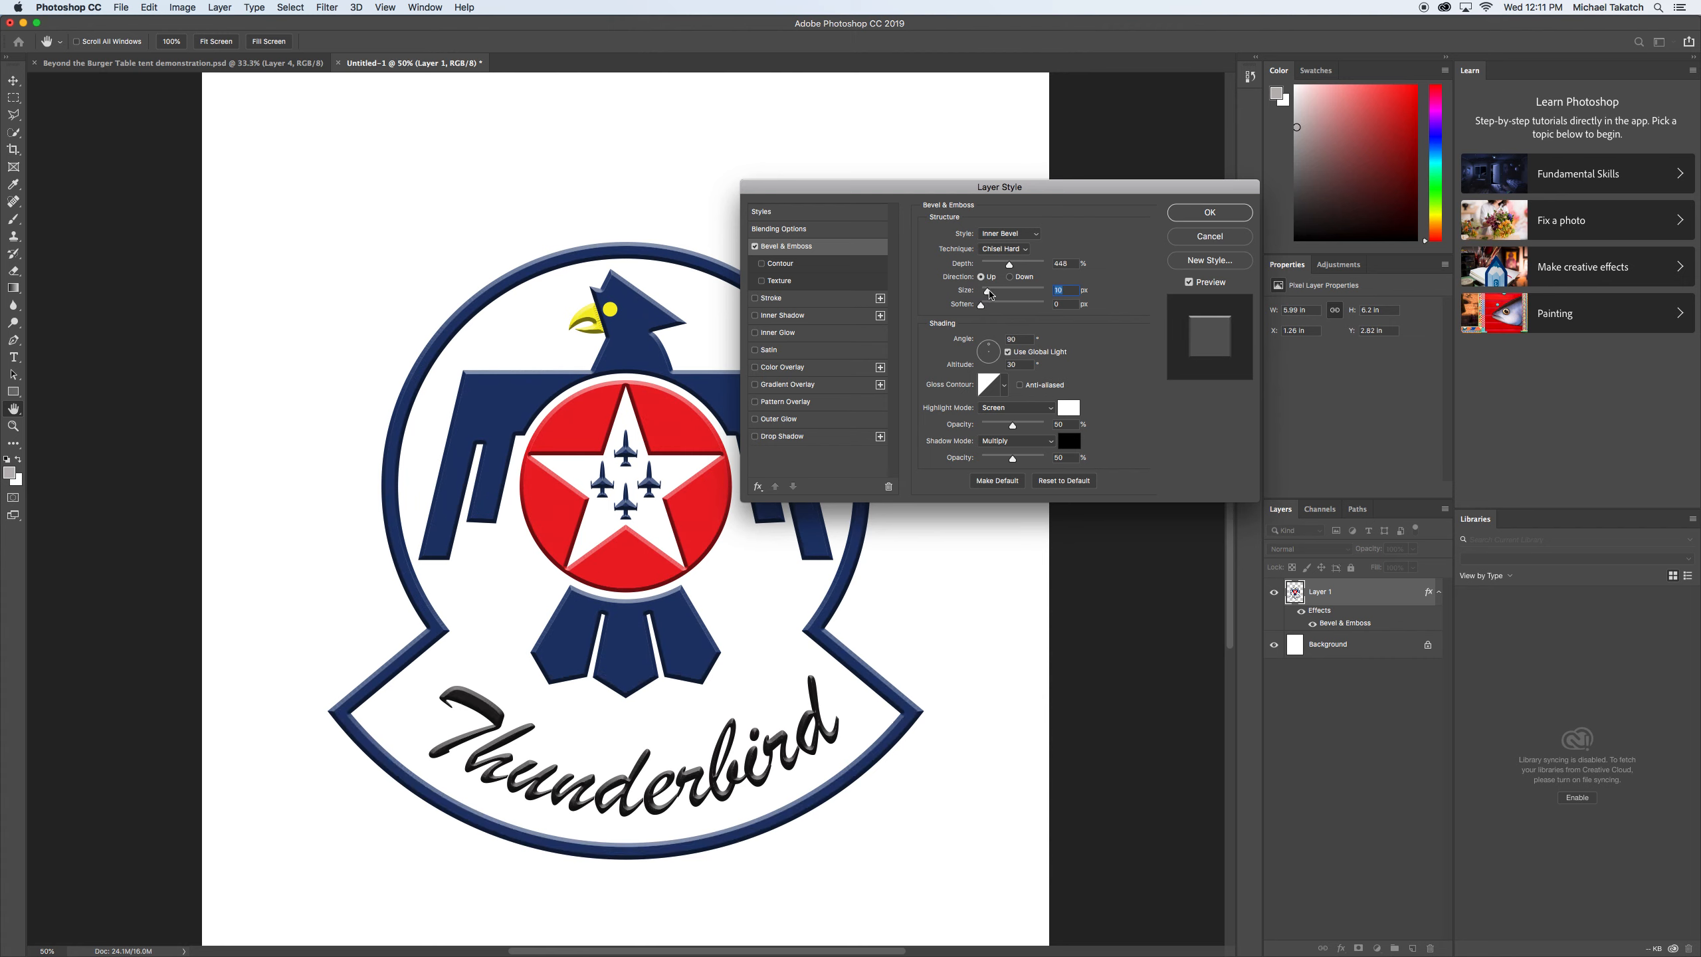
{"action": "left_click", "coordinate": [1066, 290]}
{"action": "key", "text": "Up"}
{"action": "key", "text": "Up"}
{"action": "key", "text": "Up"}
{"action": "key", "text": "Up"}
{"action": "key", "text": "Up"}
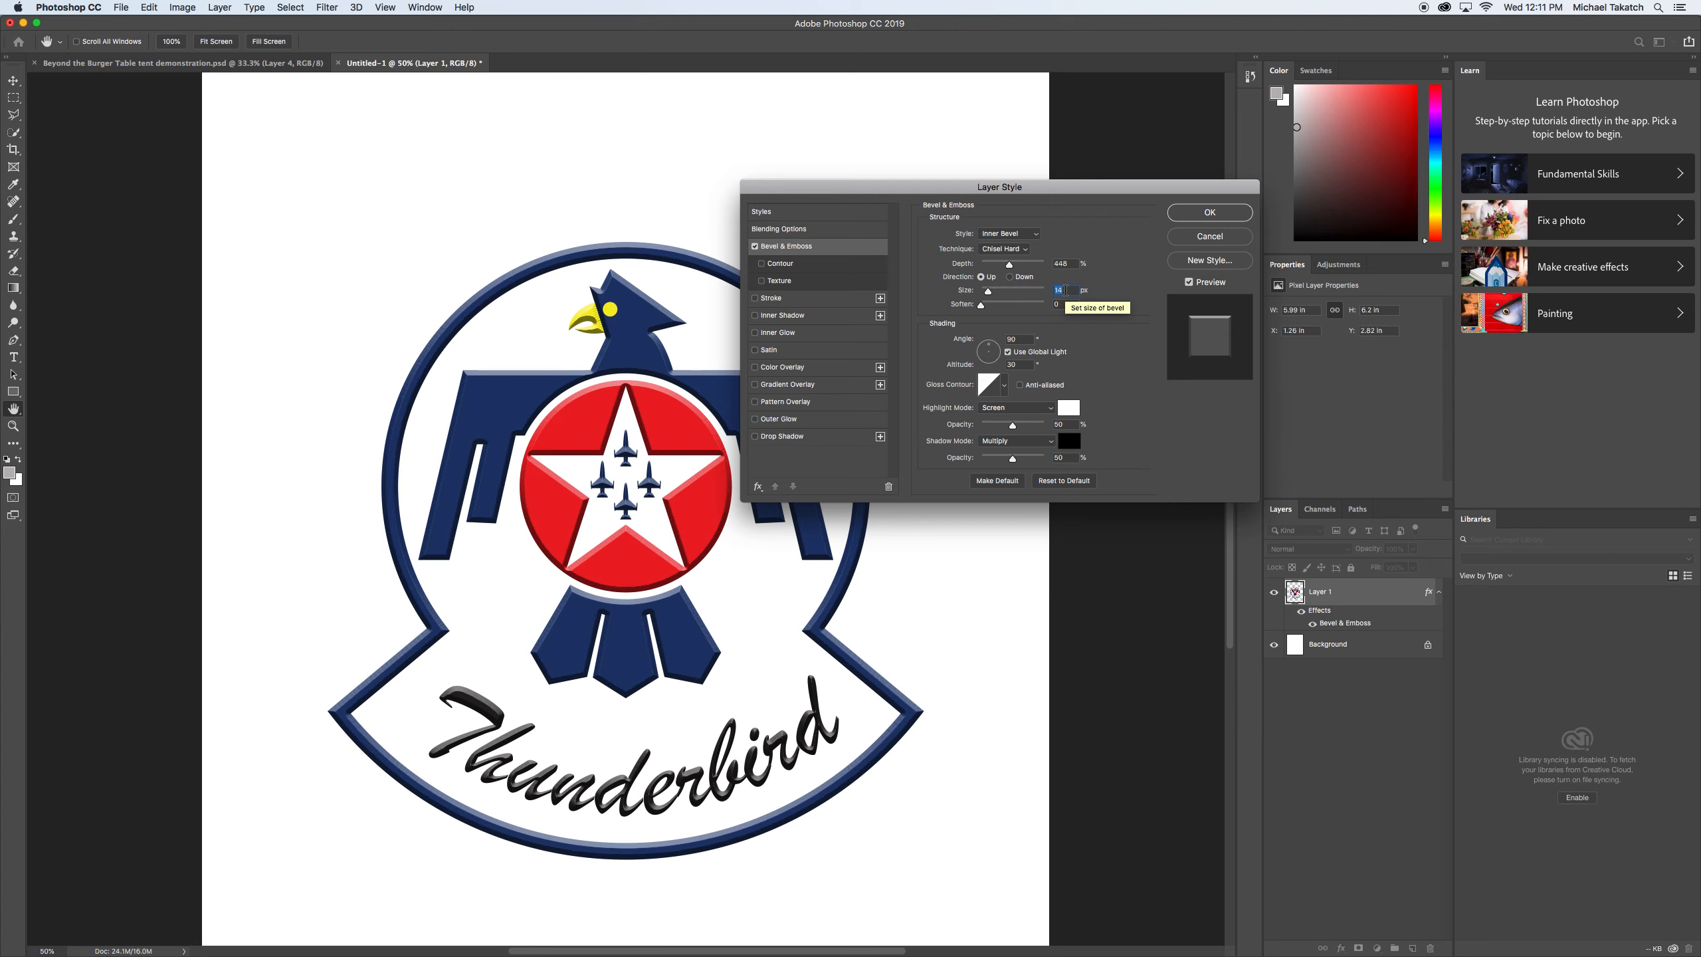
{"action": "key", "text": "Down"}
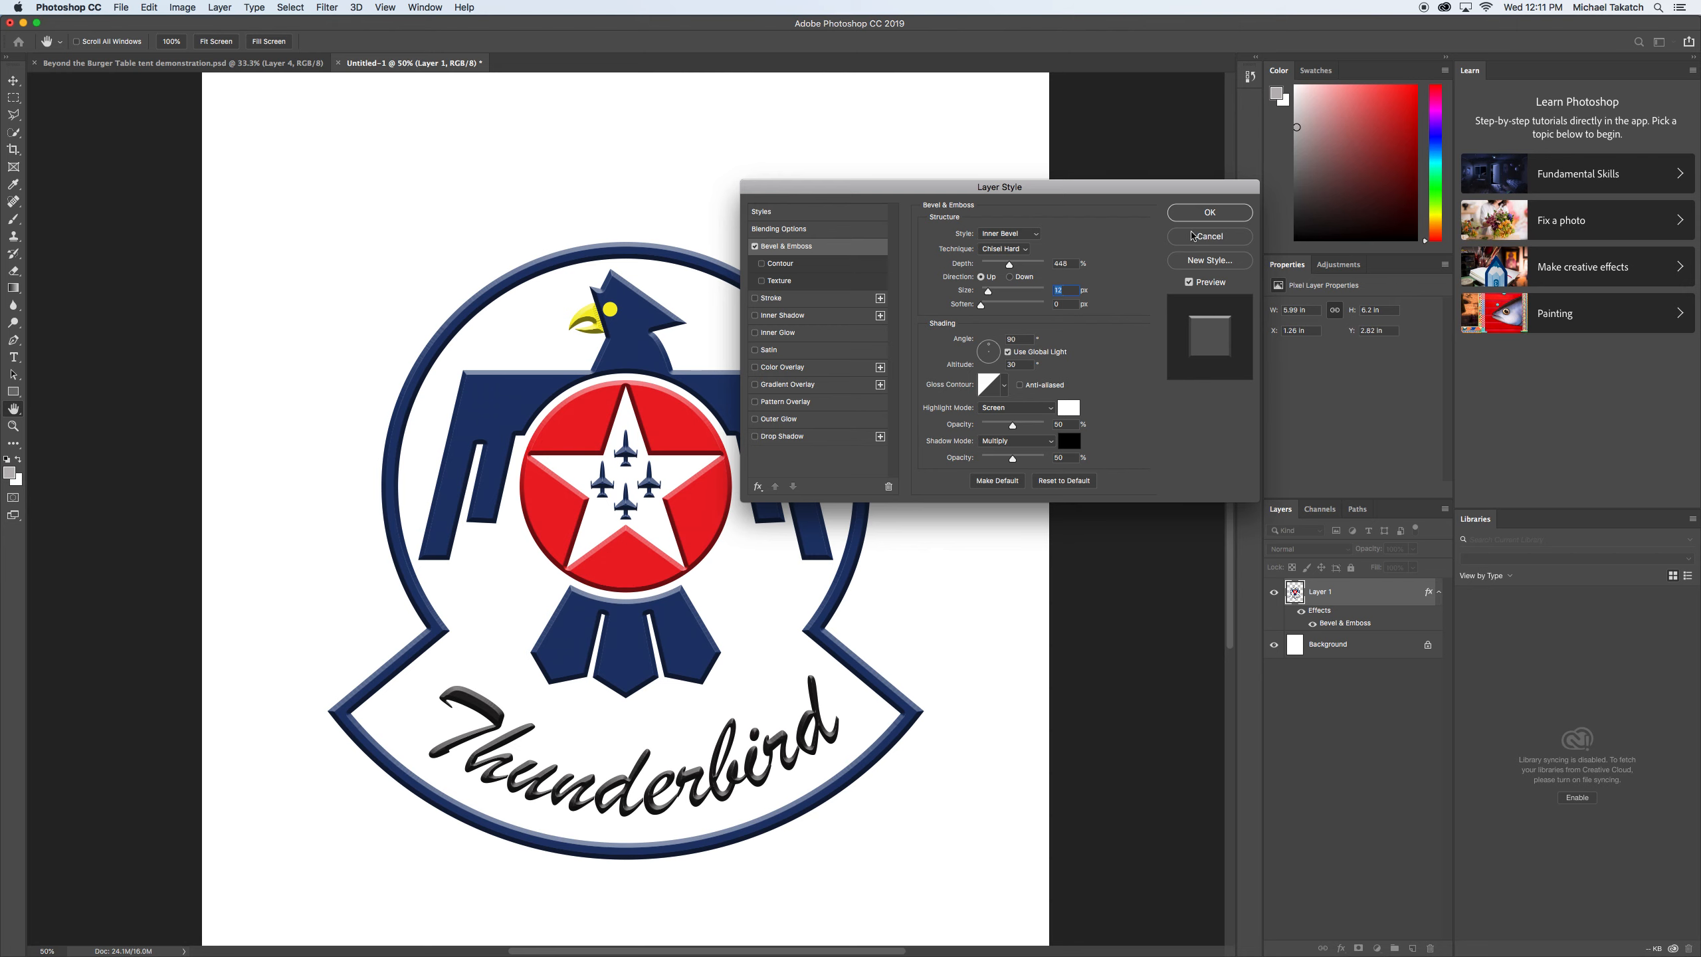
{"action": "left_click", "coordinate": [1193, 235]}
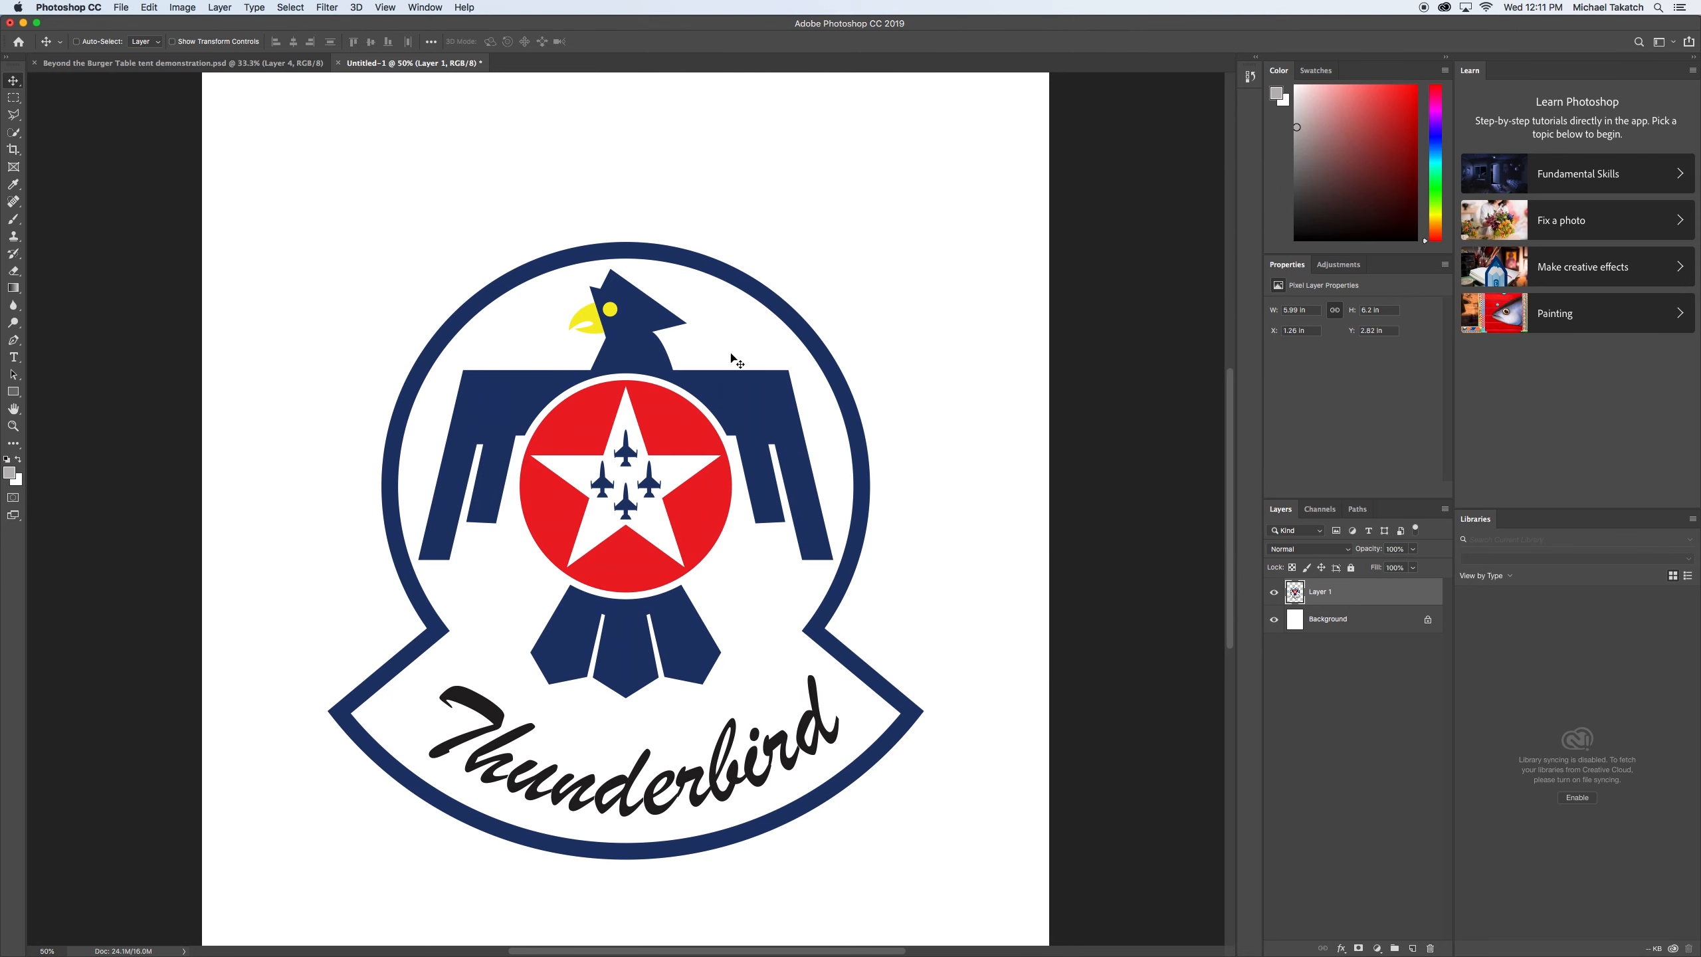
Select the "Thunderbird" lettering with a Polygonal Lasso outline that stays inside the emblem's blue border.
{"action": "left_click", "coordinate": [14, 115]}
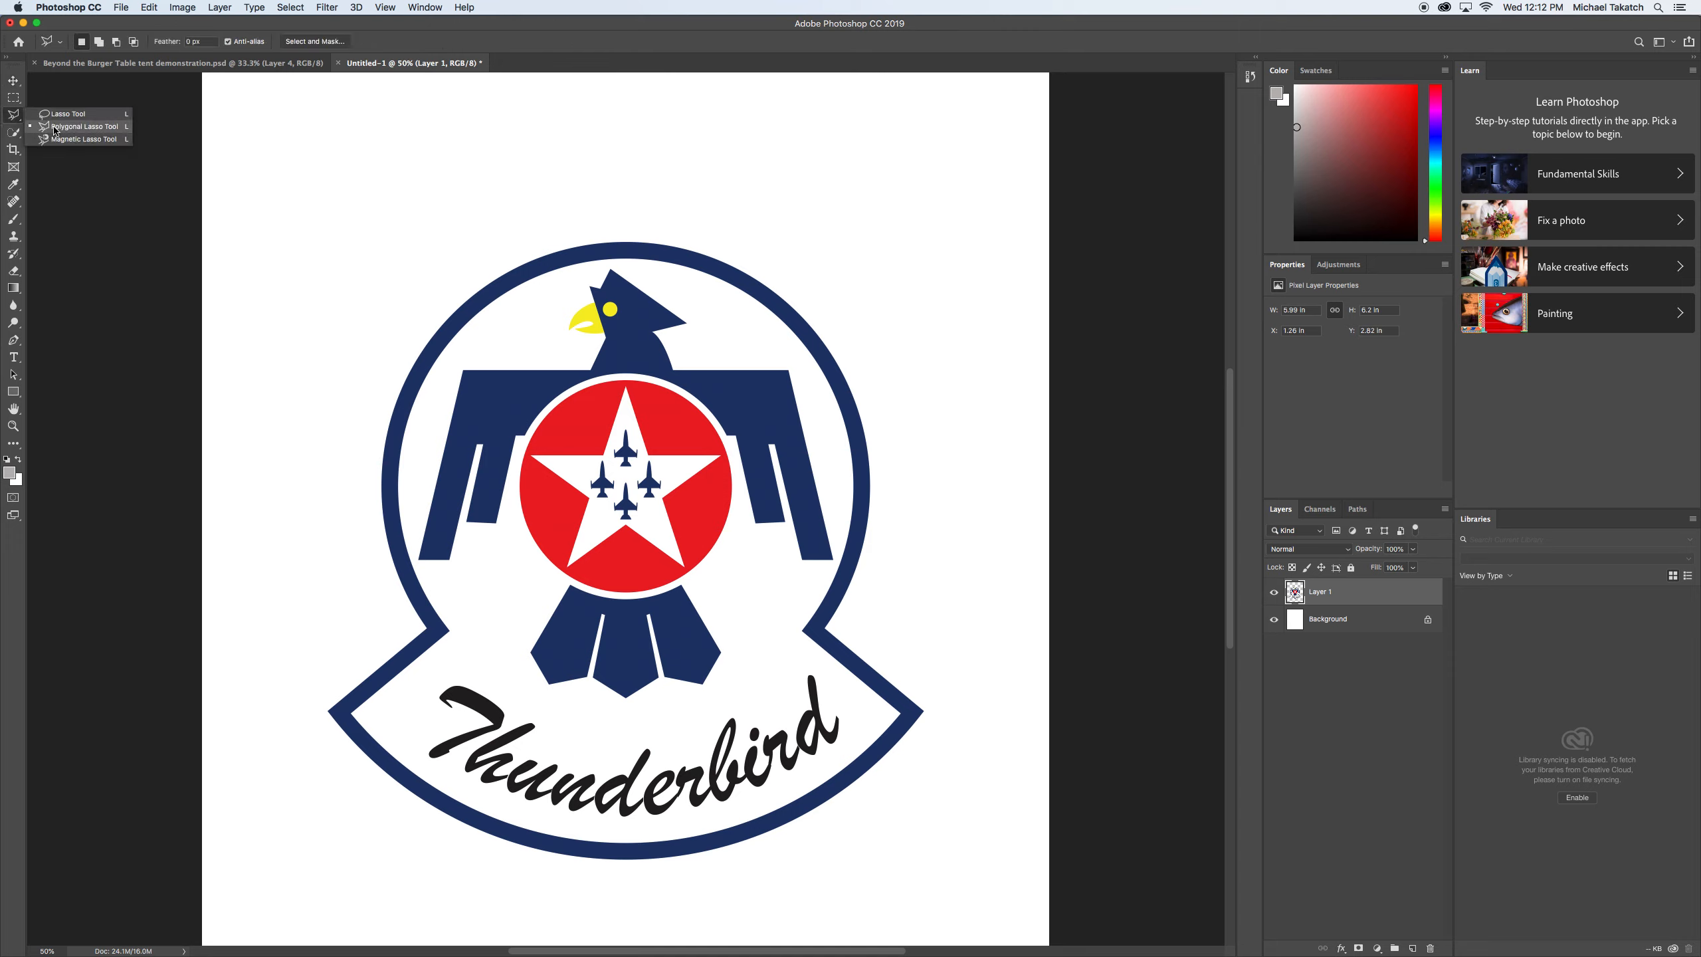
{"action": "left_click", "coordinate": [57, 128]}
{"action": "left_click", "coordinate": [445, 660]}
{"action": "left_click", "coordinate": [613, 740]}
{"action": "left_click", "coordinate": [806, 659]}
{"action": "left_click", "coordinate": [866, 709]}
{"action": "left_click", "coordinate": [852, 743]}
{"action": "left_click", "coordinate": [708, 820]}
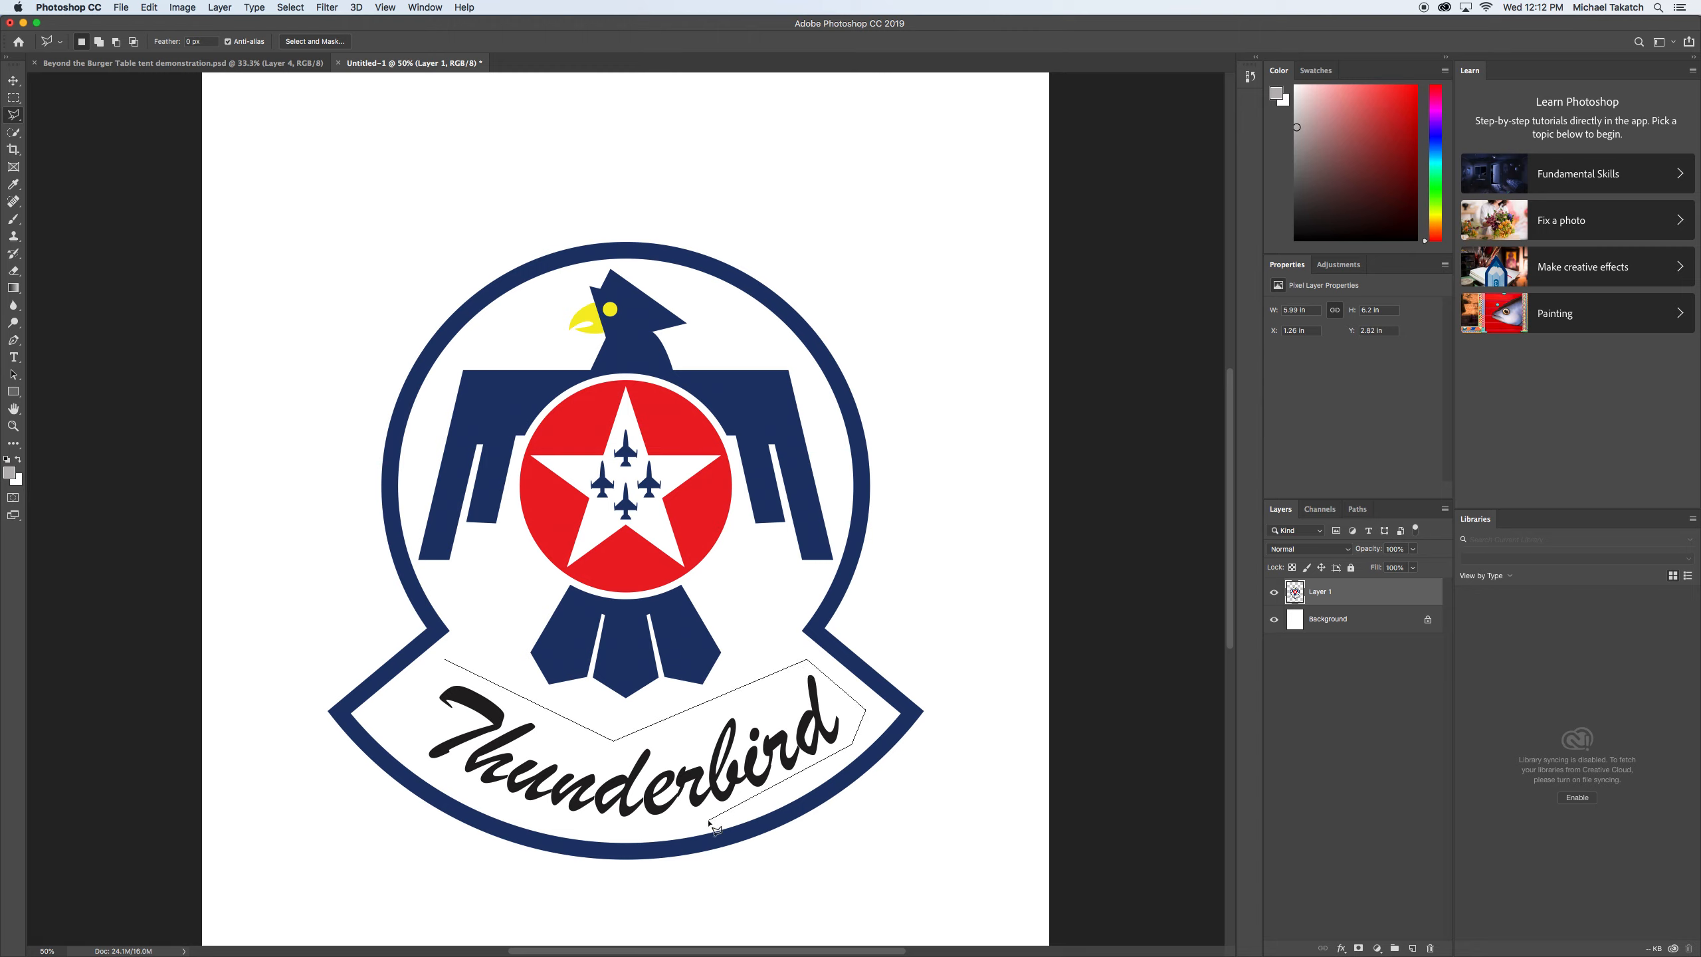
{"action": "left_click", "coordinate": [516, 819]}
{"action": "left_click", "coordinate": [389, 734]}
Cut the selected lettering onto its own new layer, and hide both the lettering layer and Layer 1.
{"action": "left_click", "coordinate": [219, 9]}
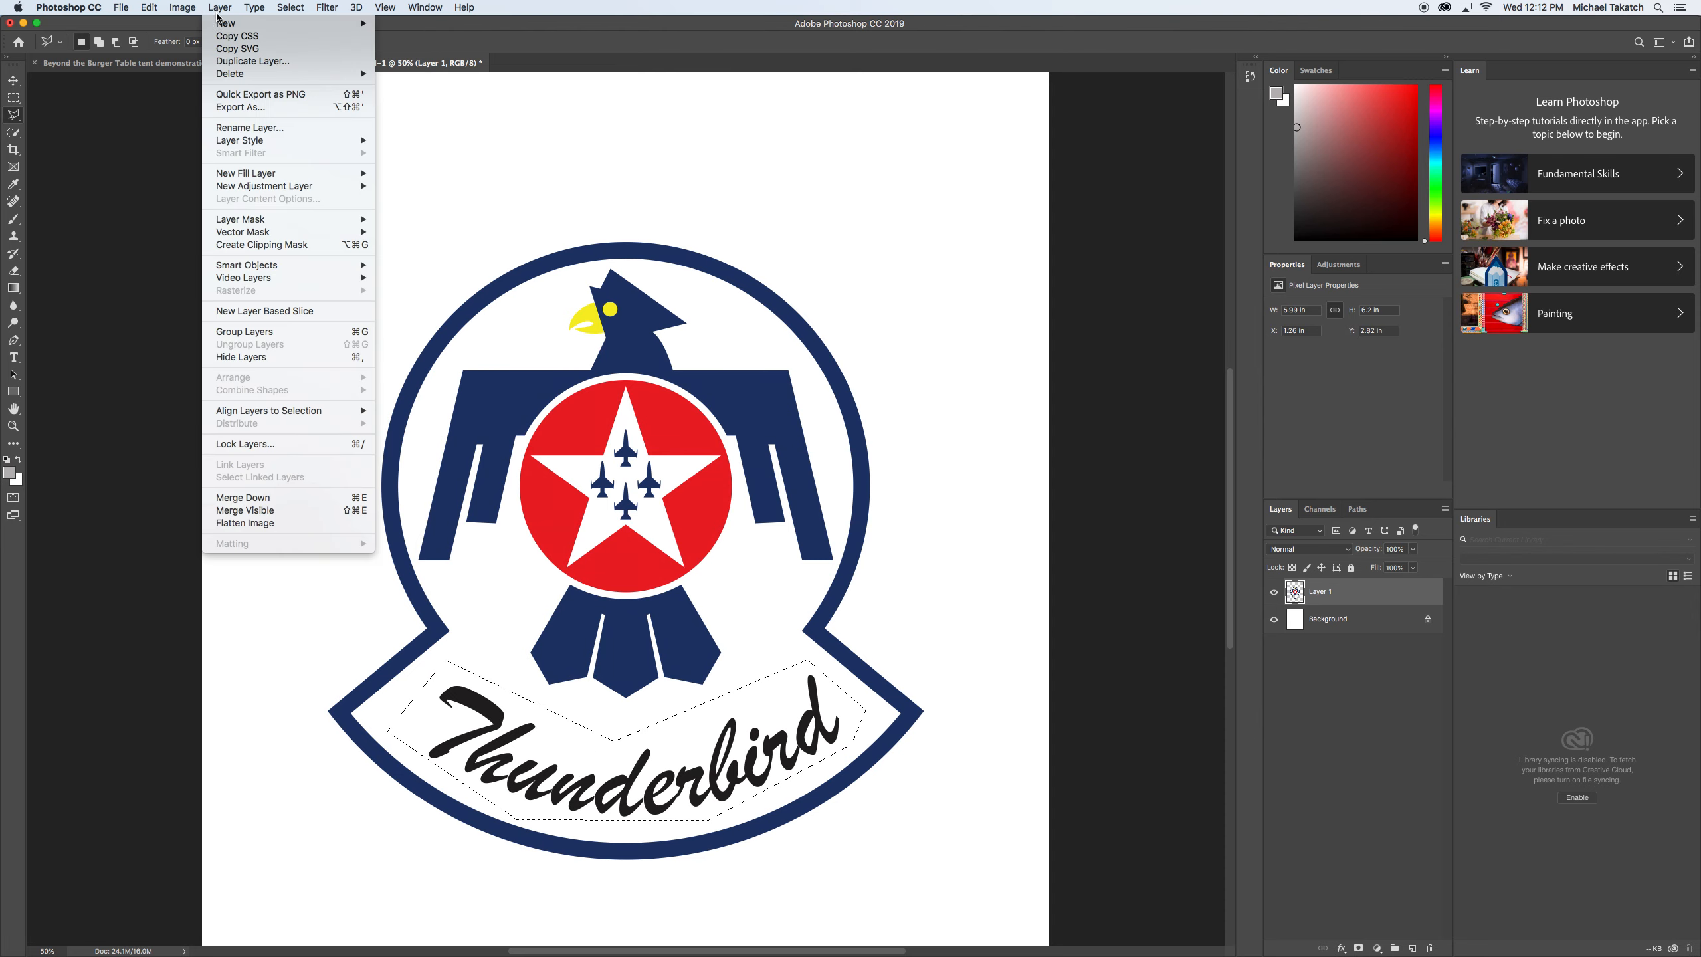
{"action": "mouse_move", "coordinate": [302, 24]}
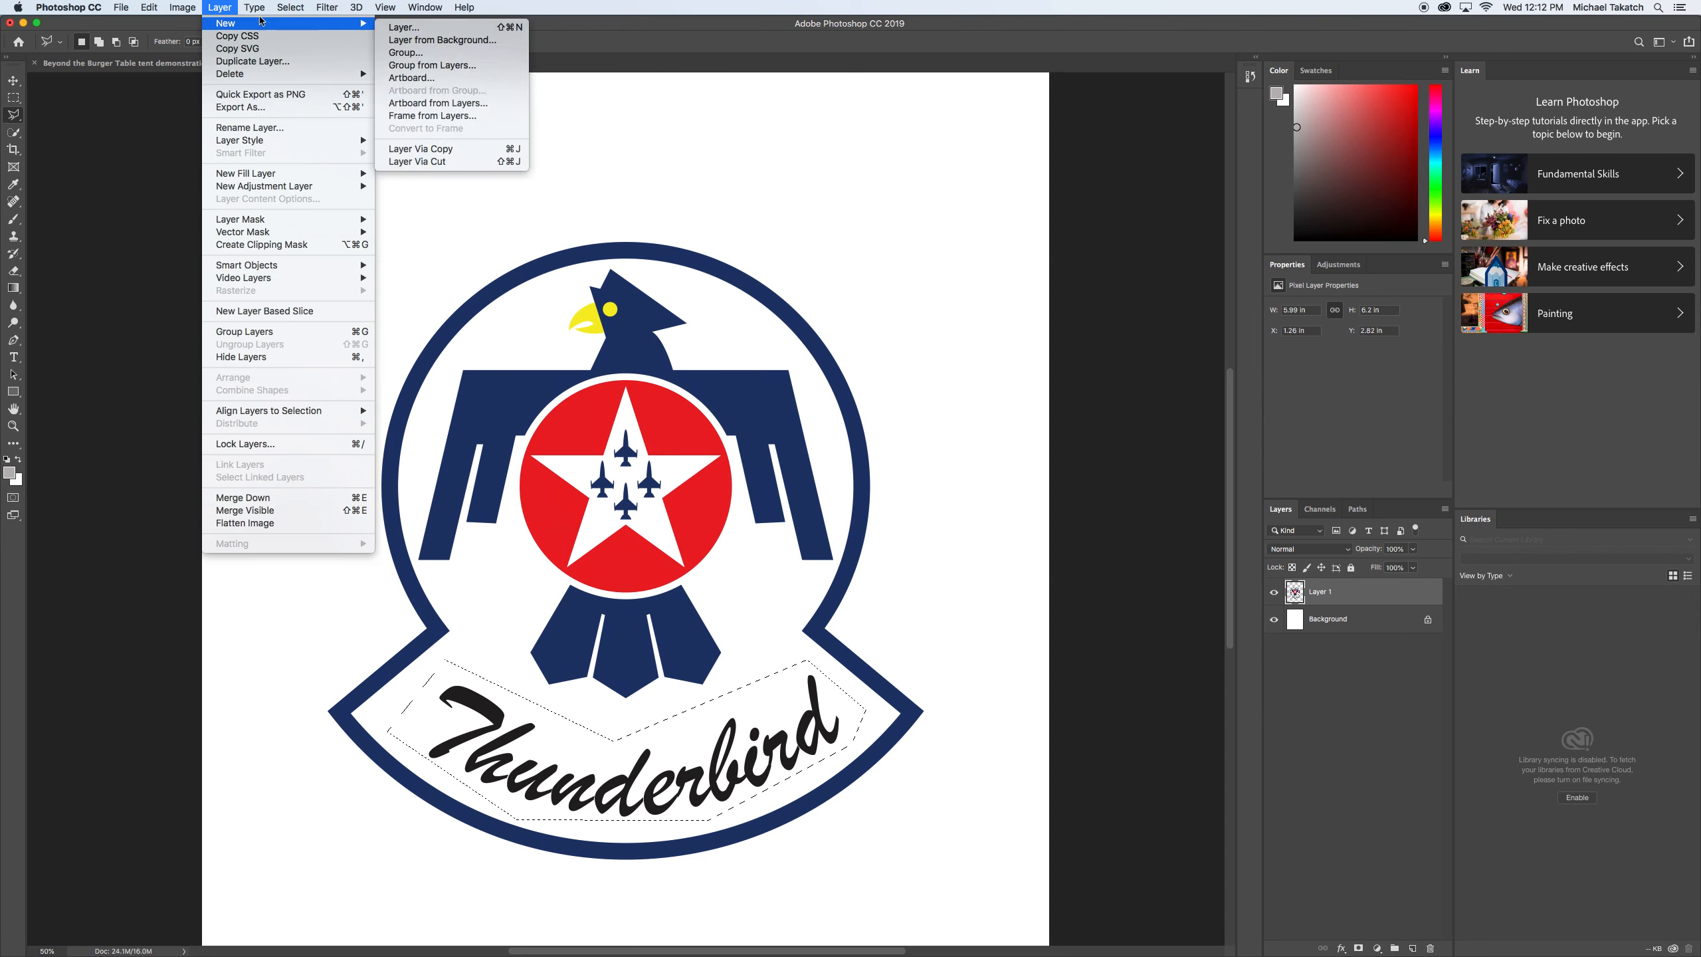
{"action": "left_click", "coordinate": [459, 163]}
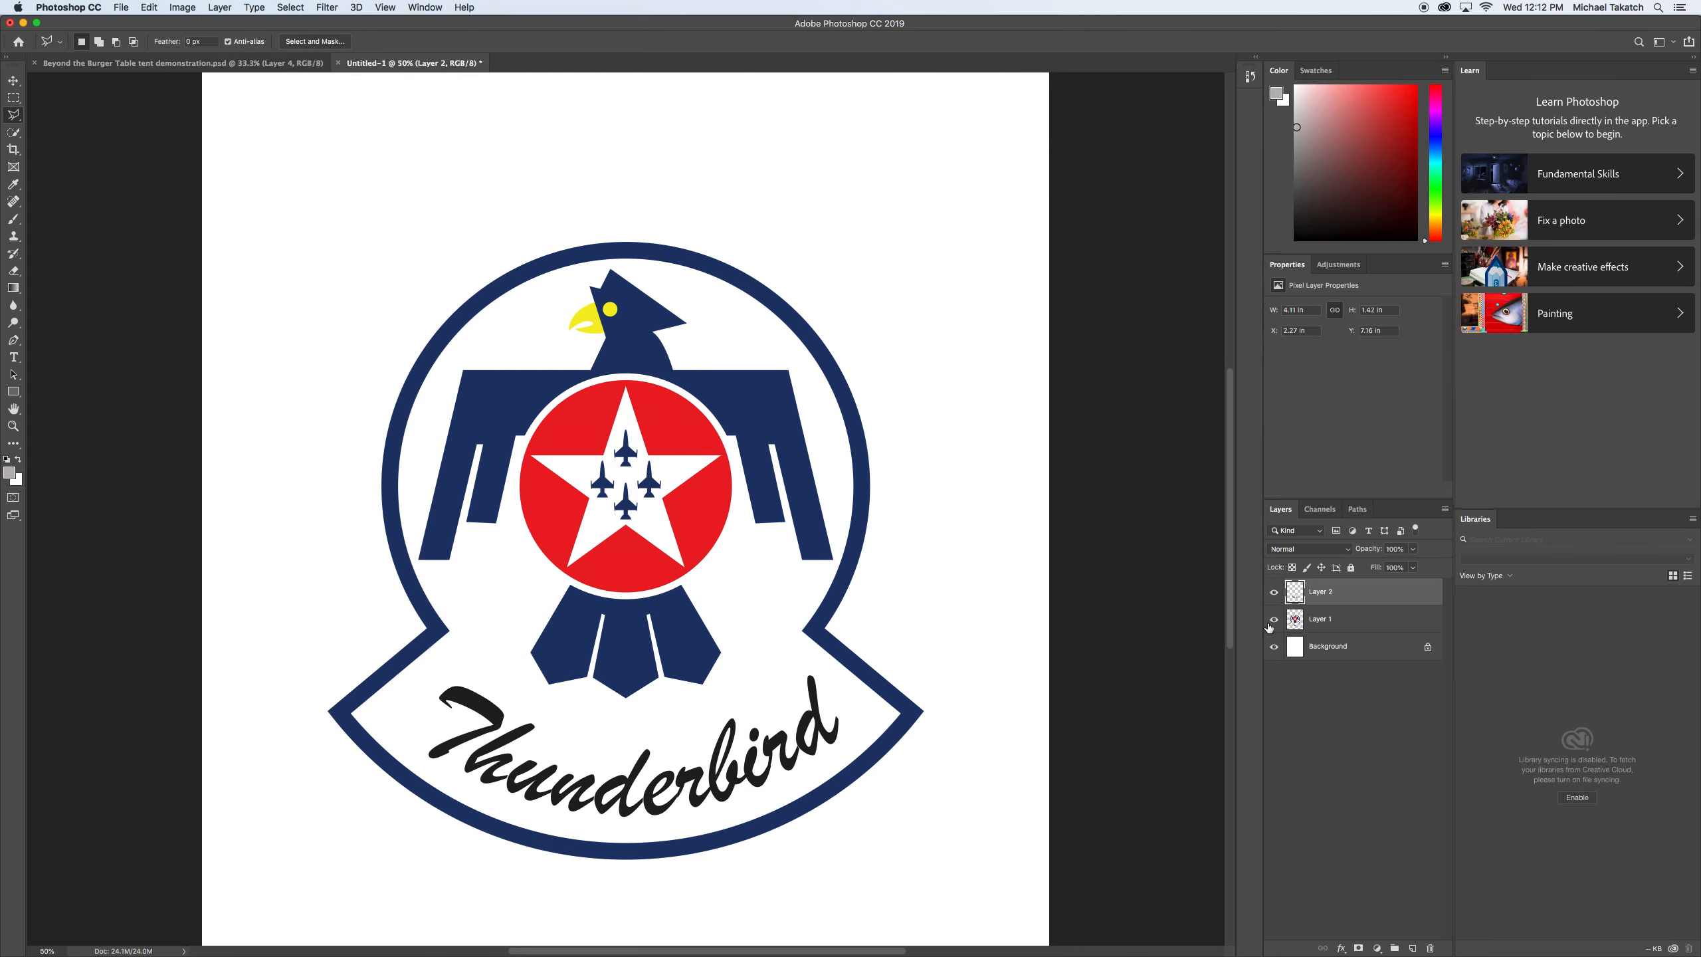
{"action": "left_click", "coordinate": [1274, 591]}
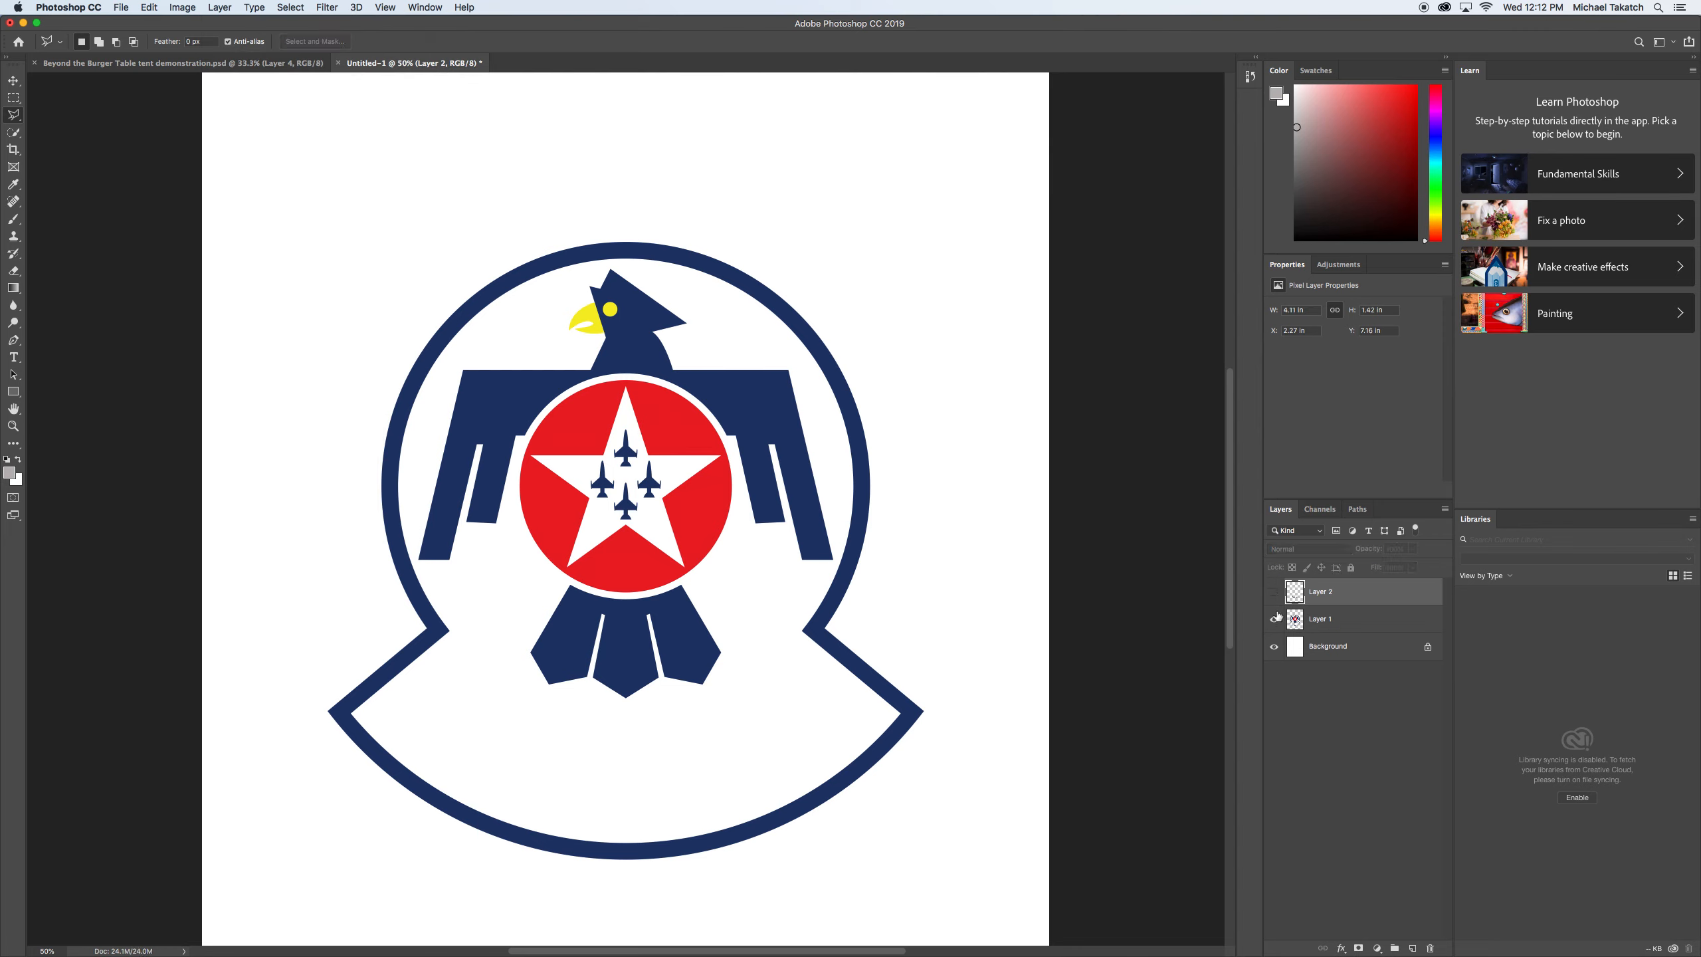
{"action": "left_click", "coordinate": [1274, 620]}
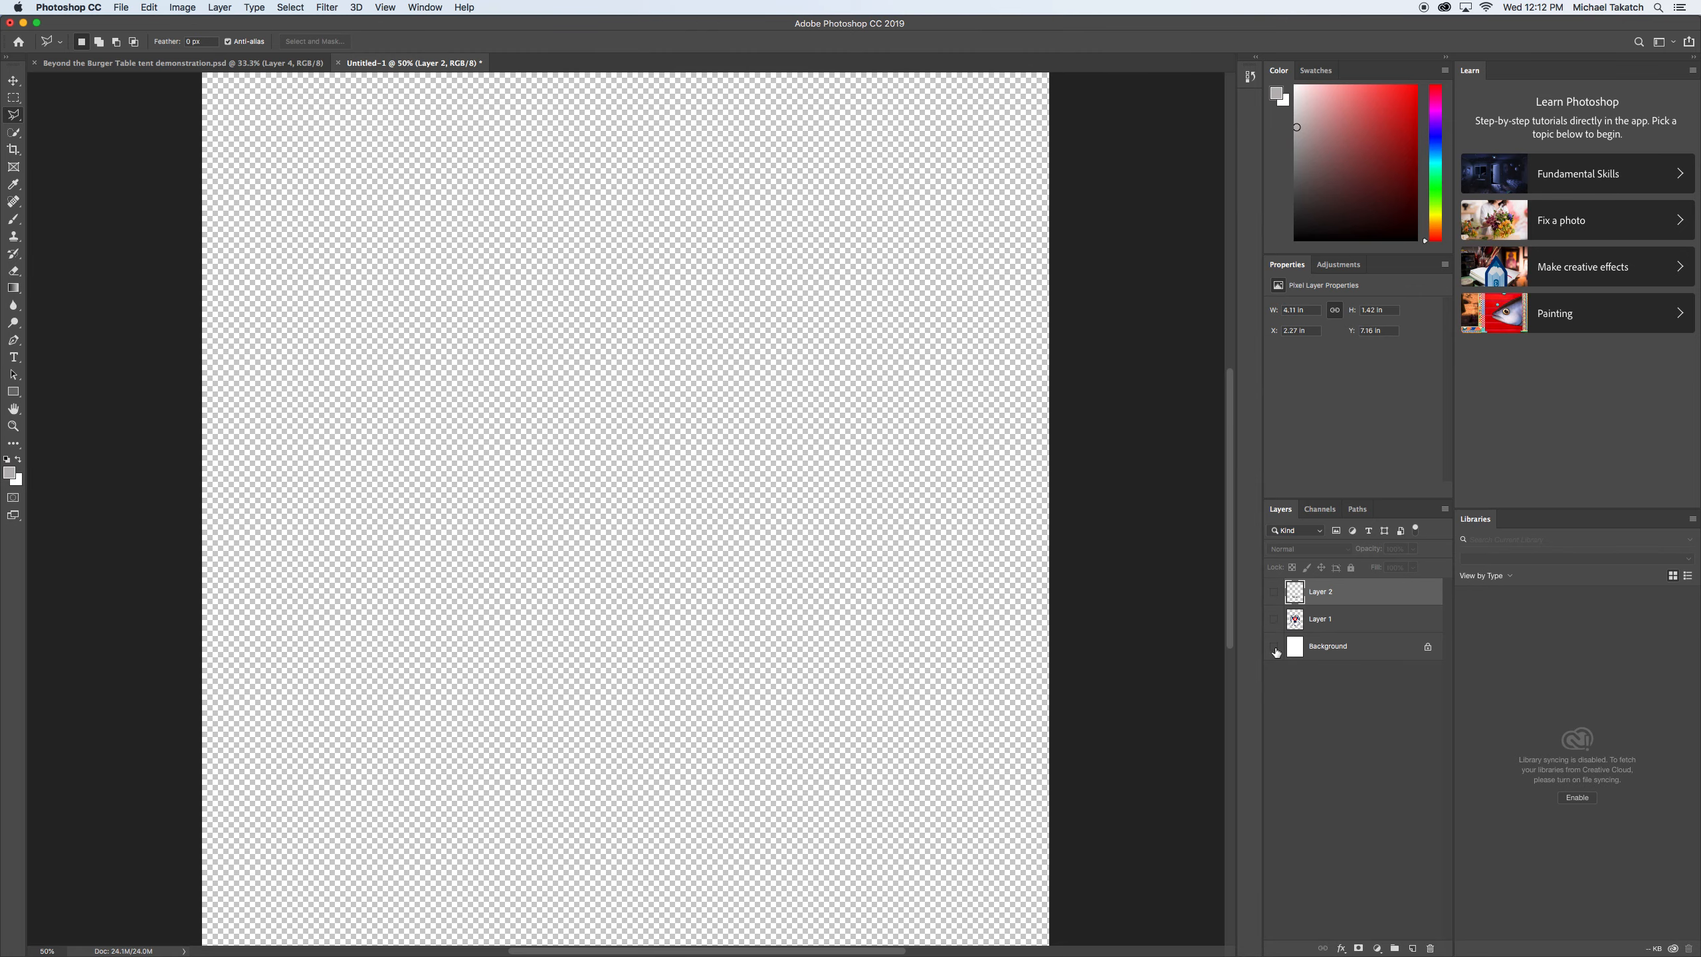
Make Layer 1 and the "Thunderbird" lettering layer visible again over the white background.
{"action": "left_click", "coordinate": [1274, 646]}
{"action": "left_click", "coordinate": [1274, 619]}
{"action": "left_click", "coordinate": [1274, 592]}
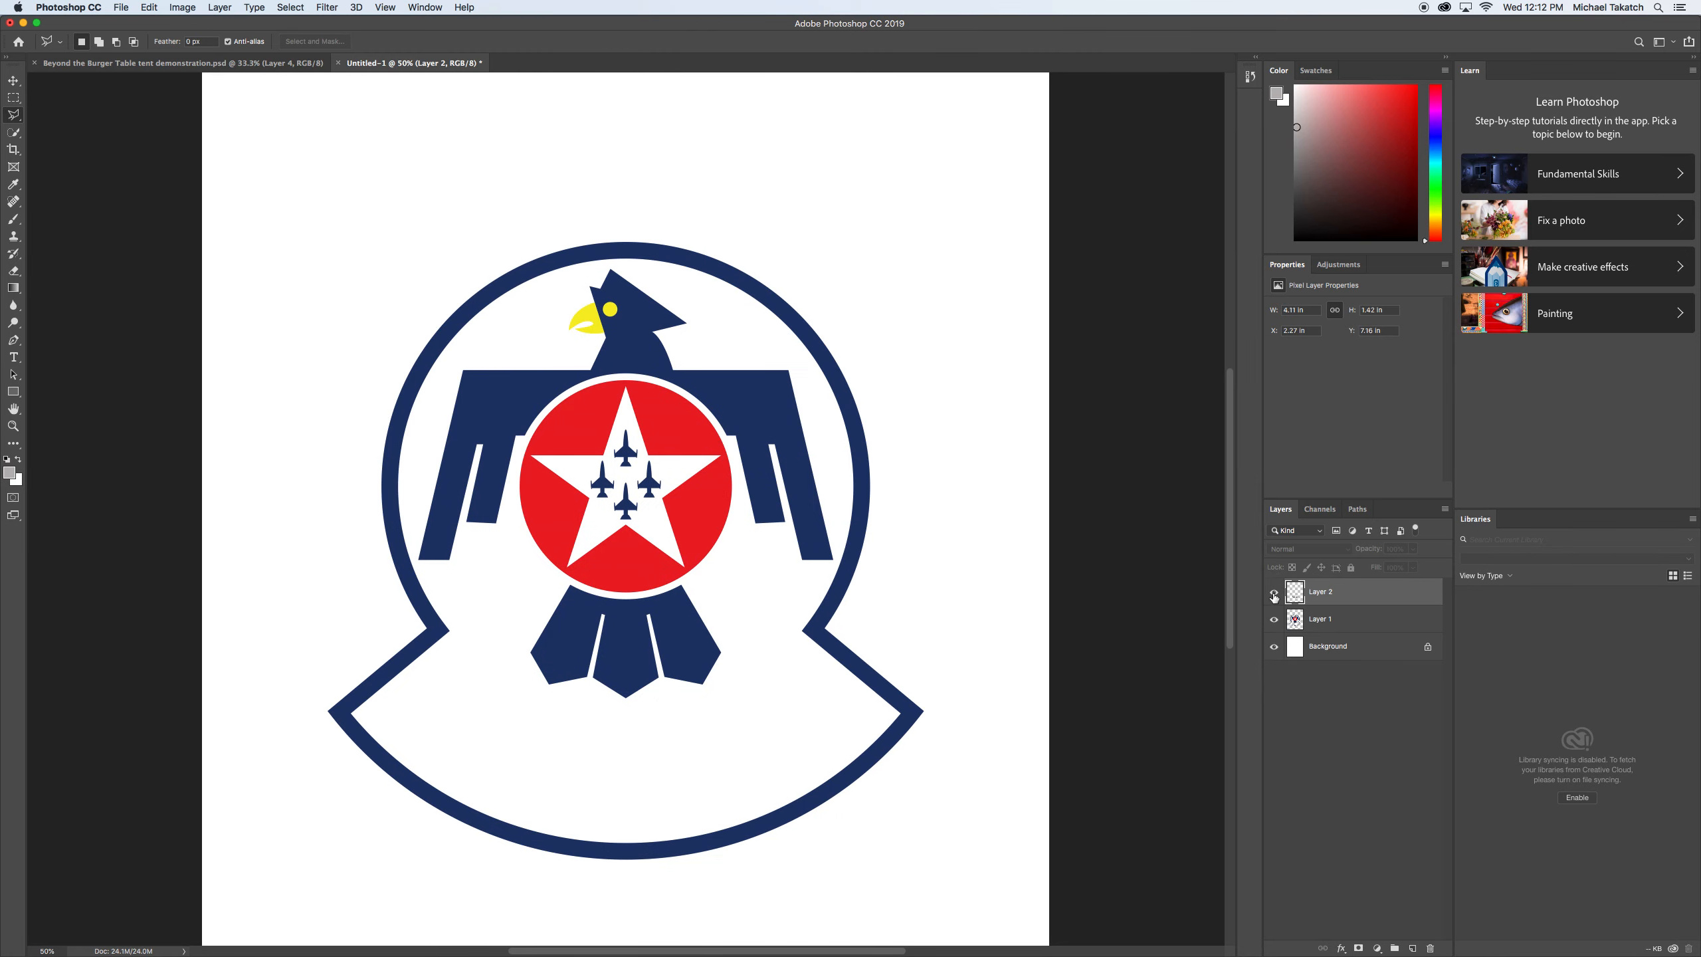
{"action": "left_click", "coordinate": [1274, 593]}
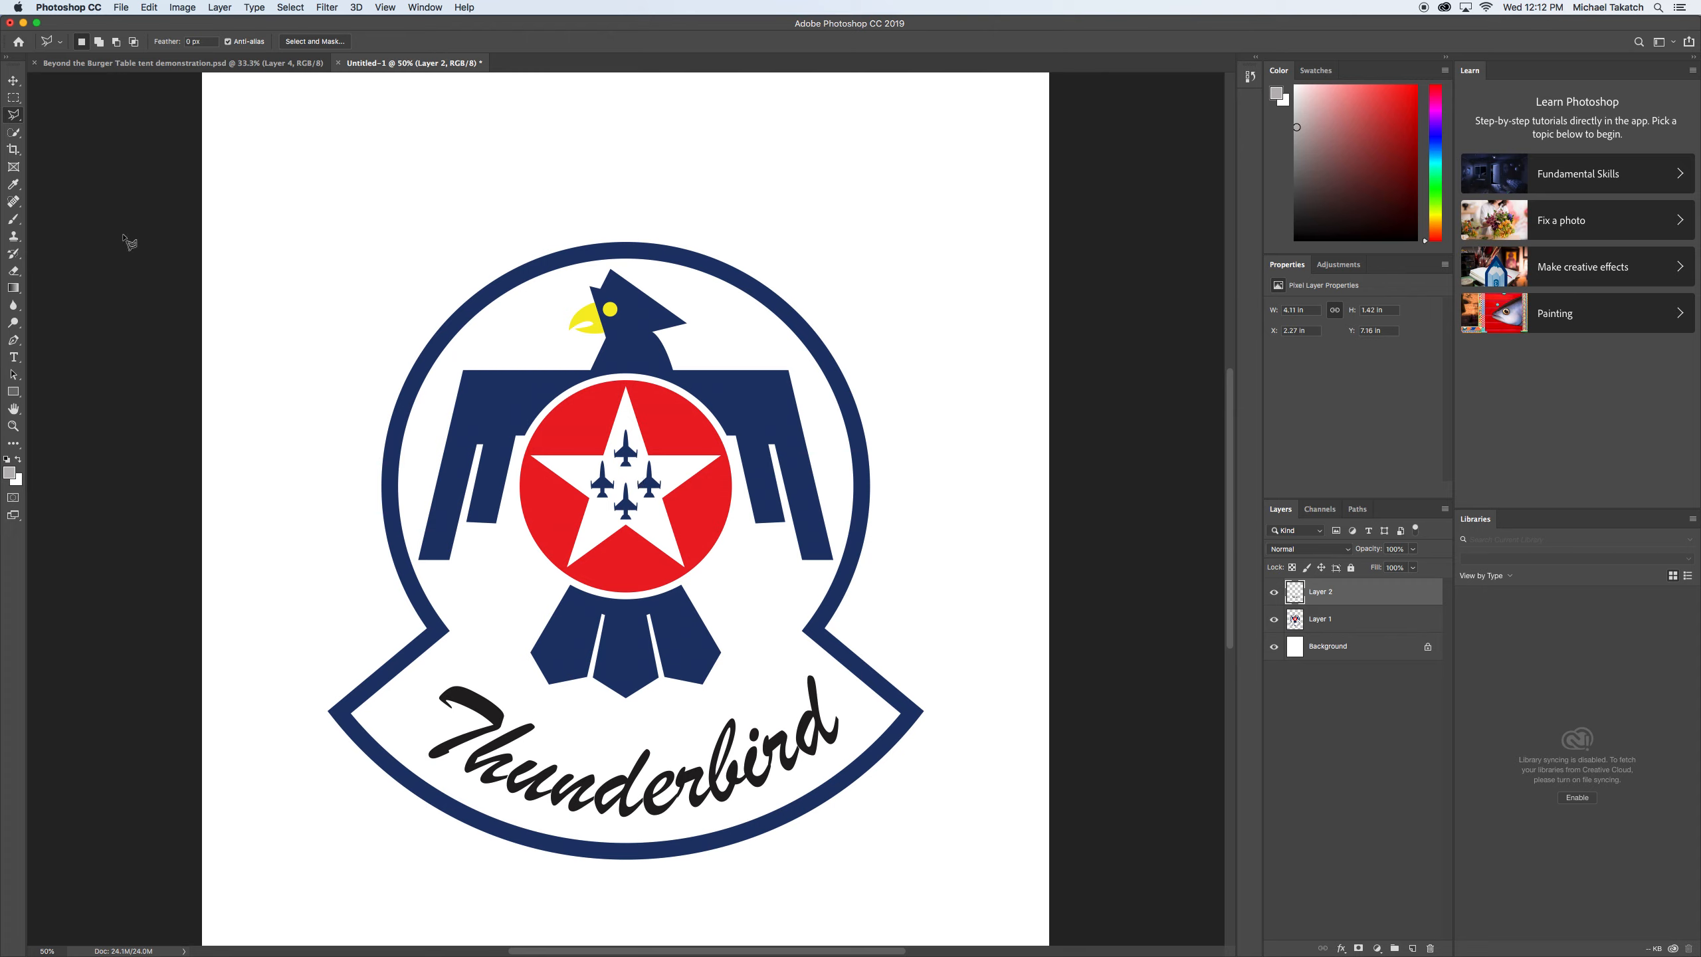
Select the red area around the star on Layer 1 with the Magic Wand tool.
{"action": "left_click", "coordinate": [15, 115]}
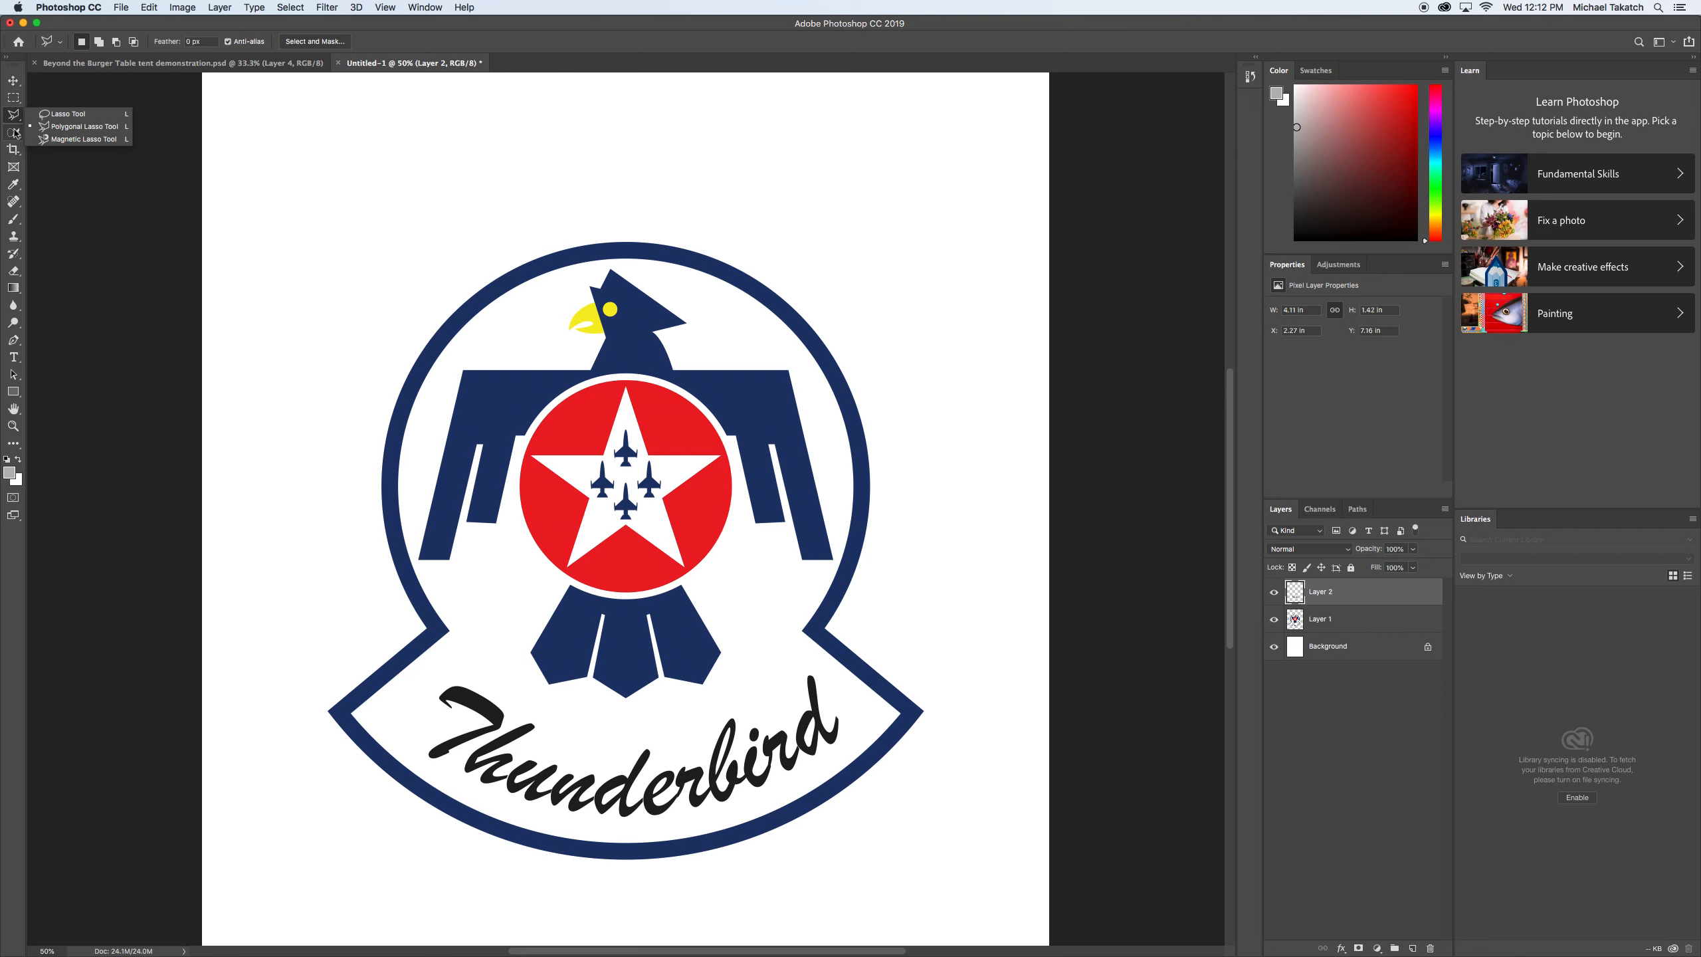
{"action": "left_click", "coordinate": [13, 132]}
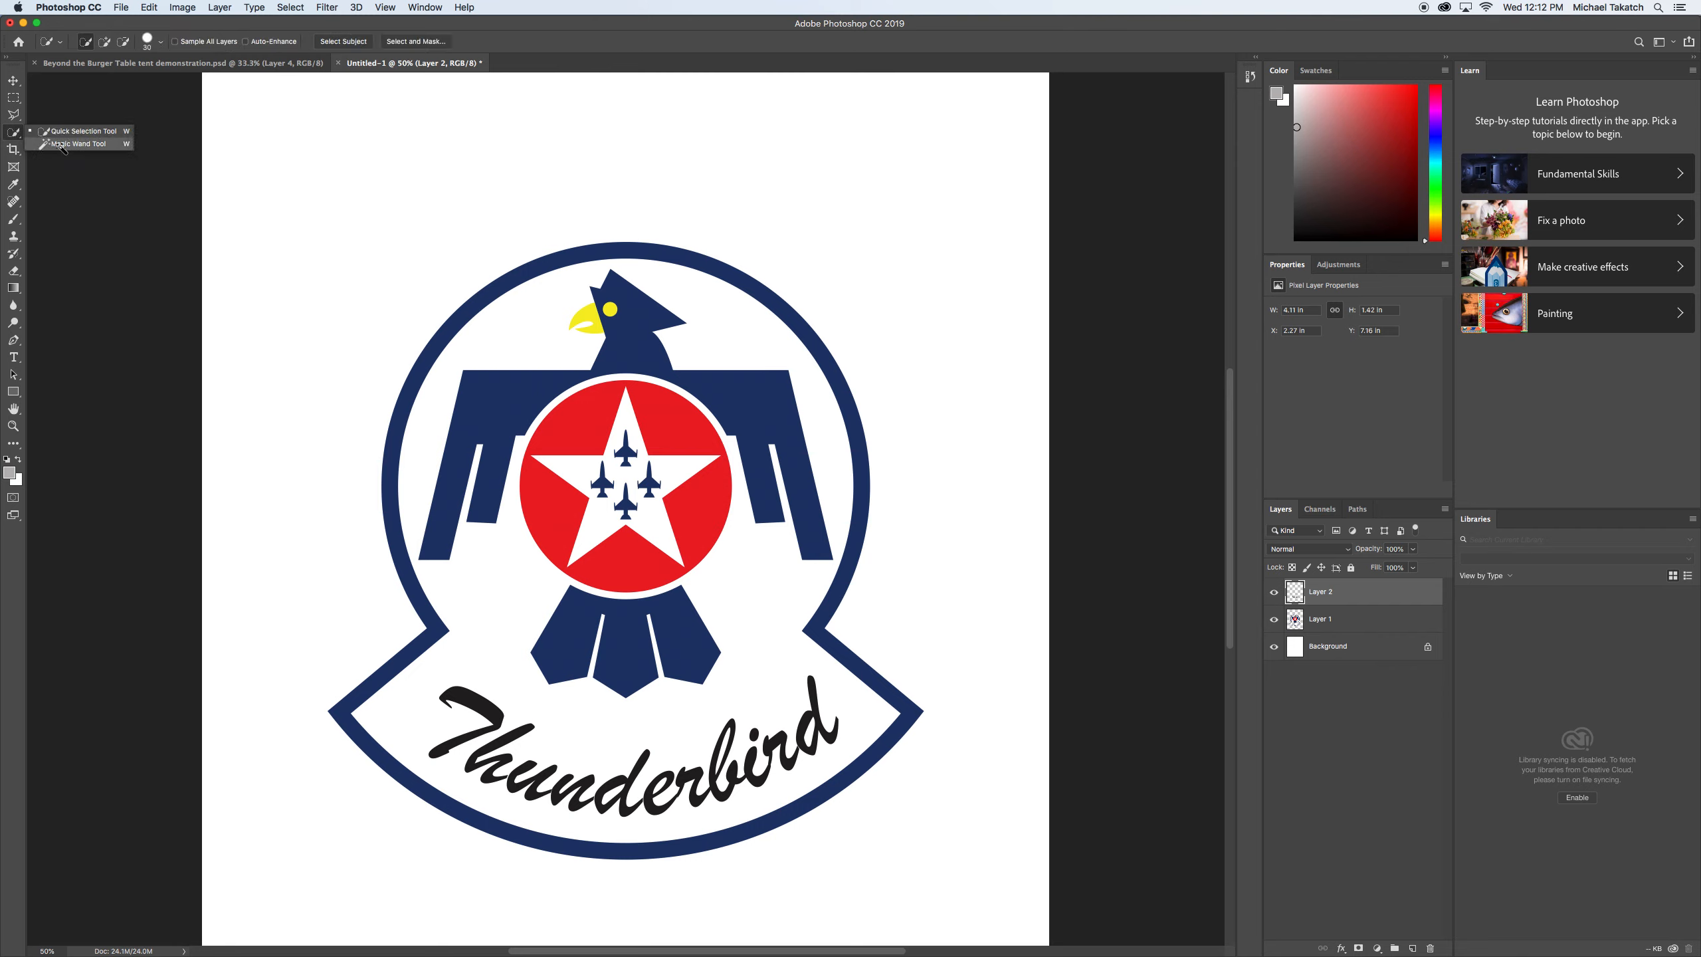
{"action": "left_click", "coordinate": [57, 145]}
{"action": "left_click", "coordinate": [1366, 619]}
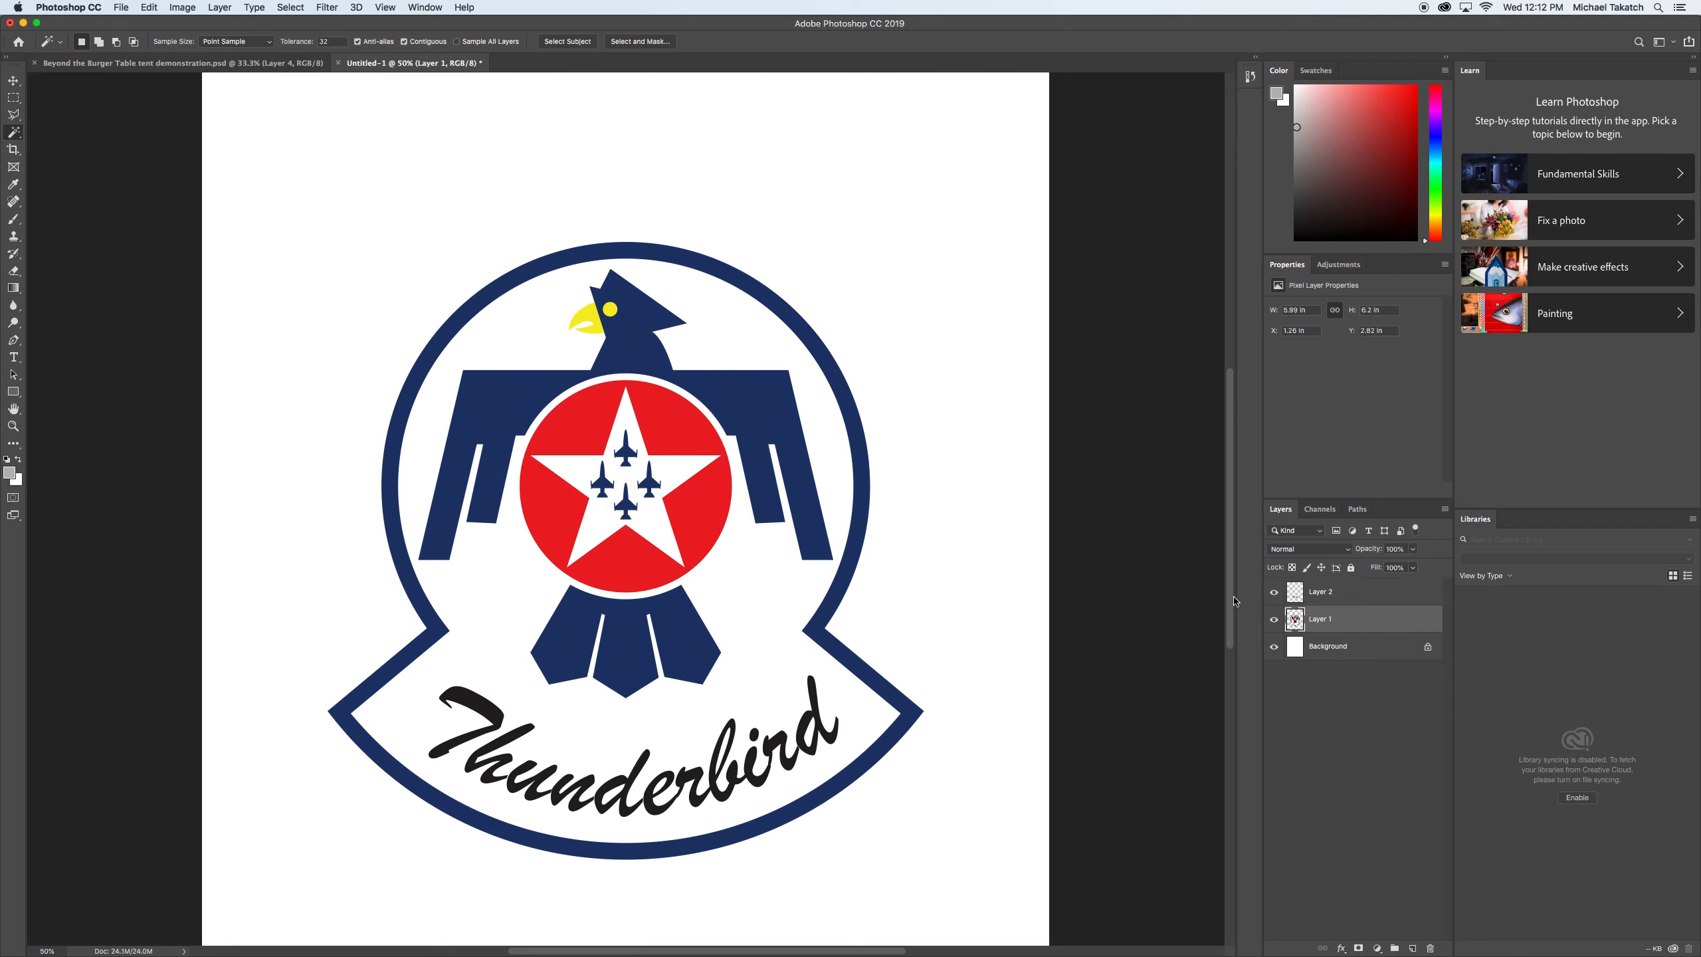
{"action": "left_click", "coordinate": [703, 497]}
{"action": "key", "text": "super+equal"}
{"action": "key", "text": "super+equal"}
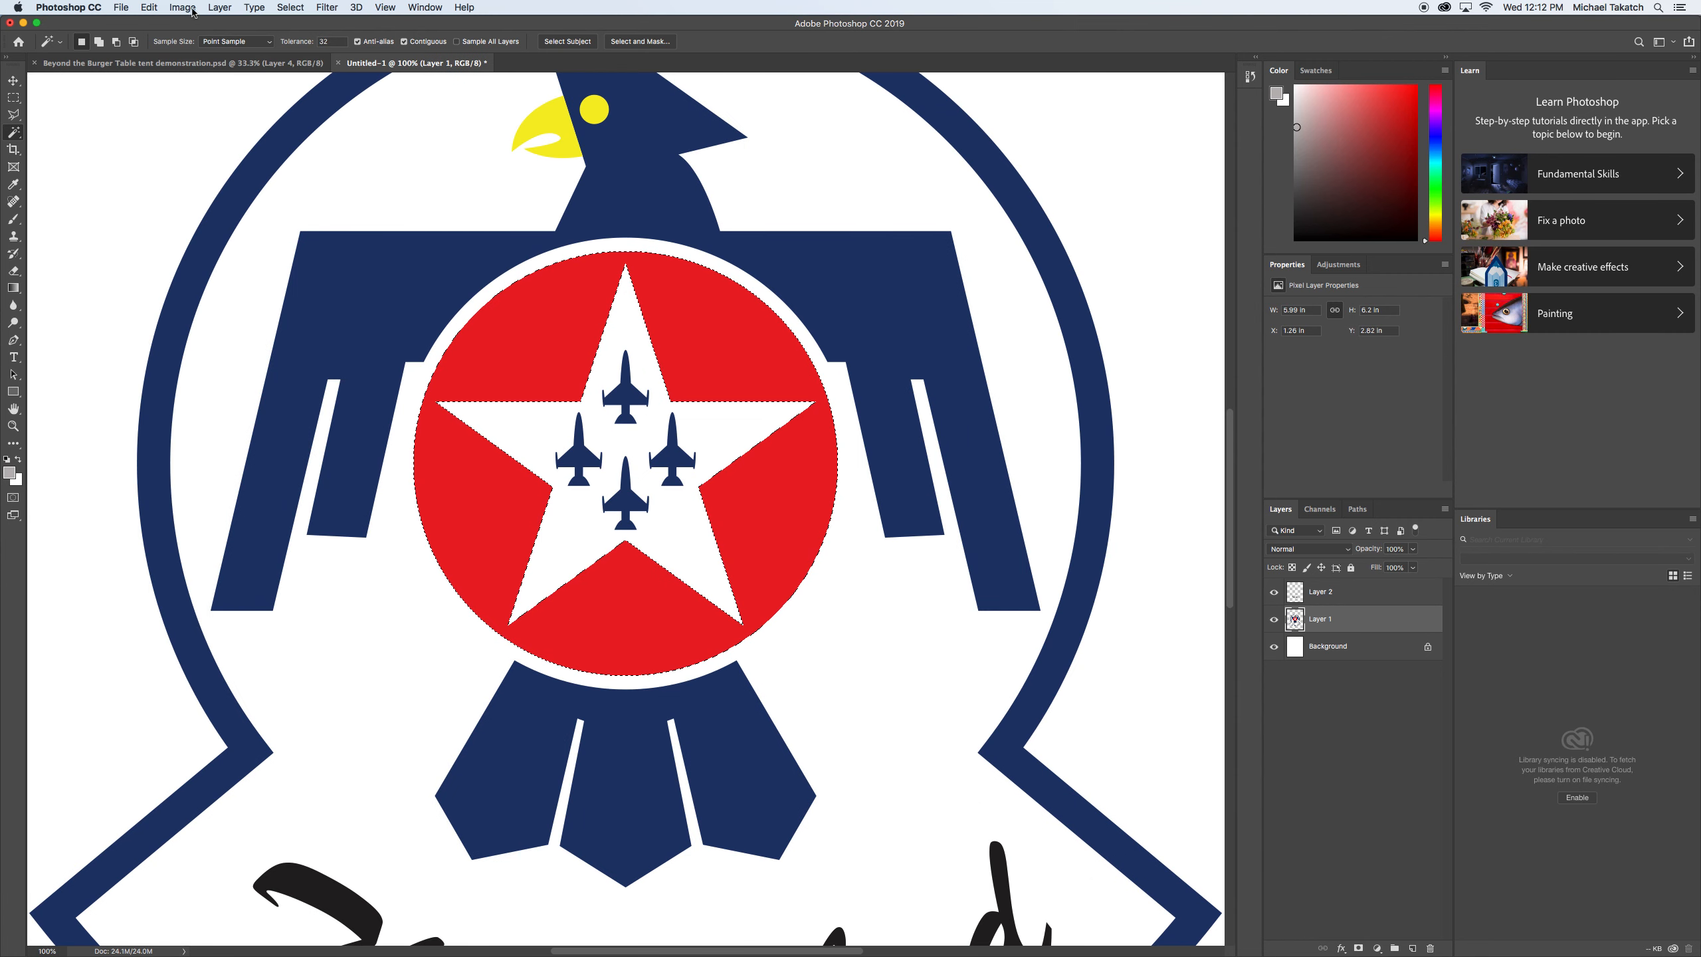
Cut the selected red area onto its own new layer, check it by toggling its visibility, and hide the lettering layer.
{"action": "left_click", "coordinate": [221, 8]}
{"action": "left_click", "coordinate": [220, 11]}
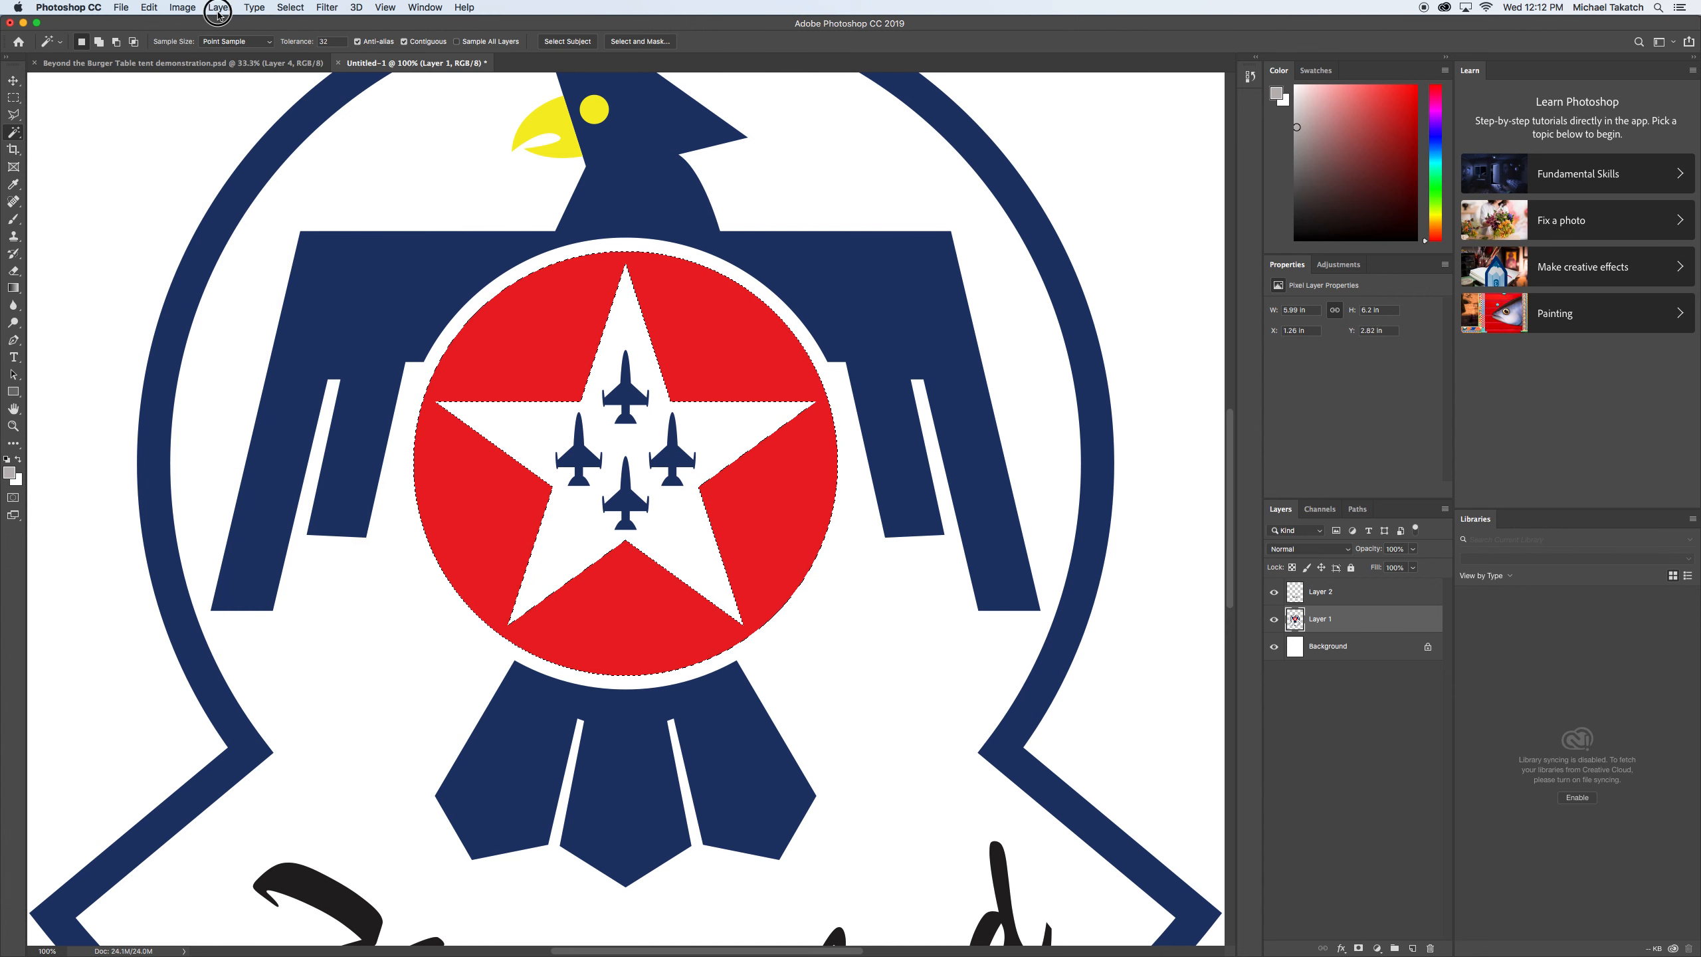
{"action": "left_click", "coordinate": [221, 11]}
{"action": "mouse_move", "coordinate": [363, 25]}
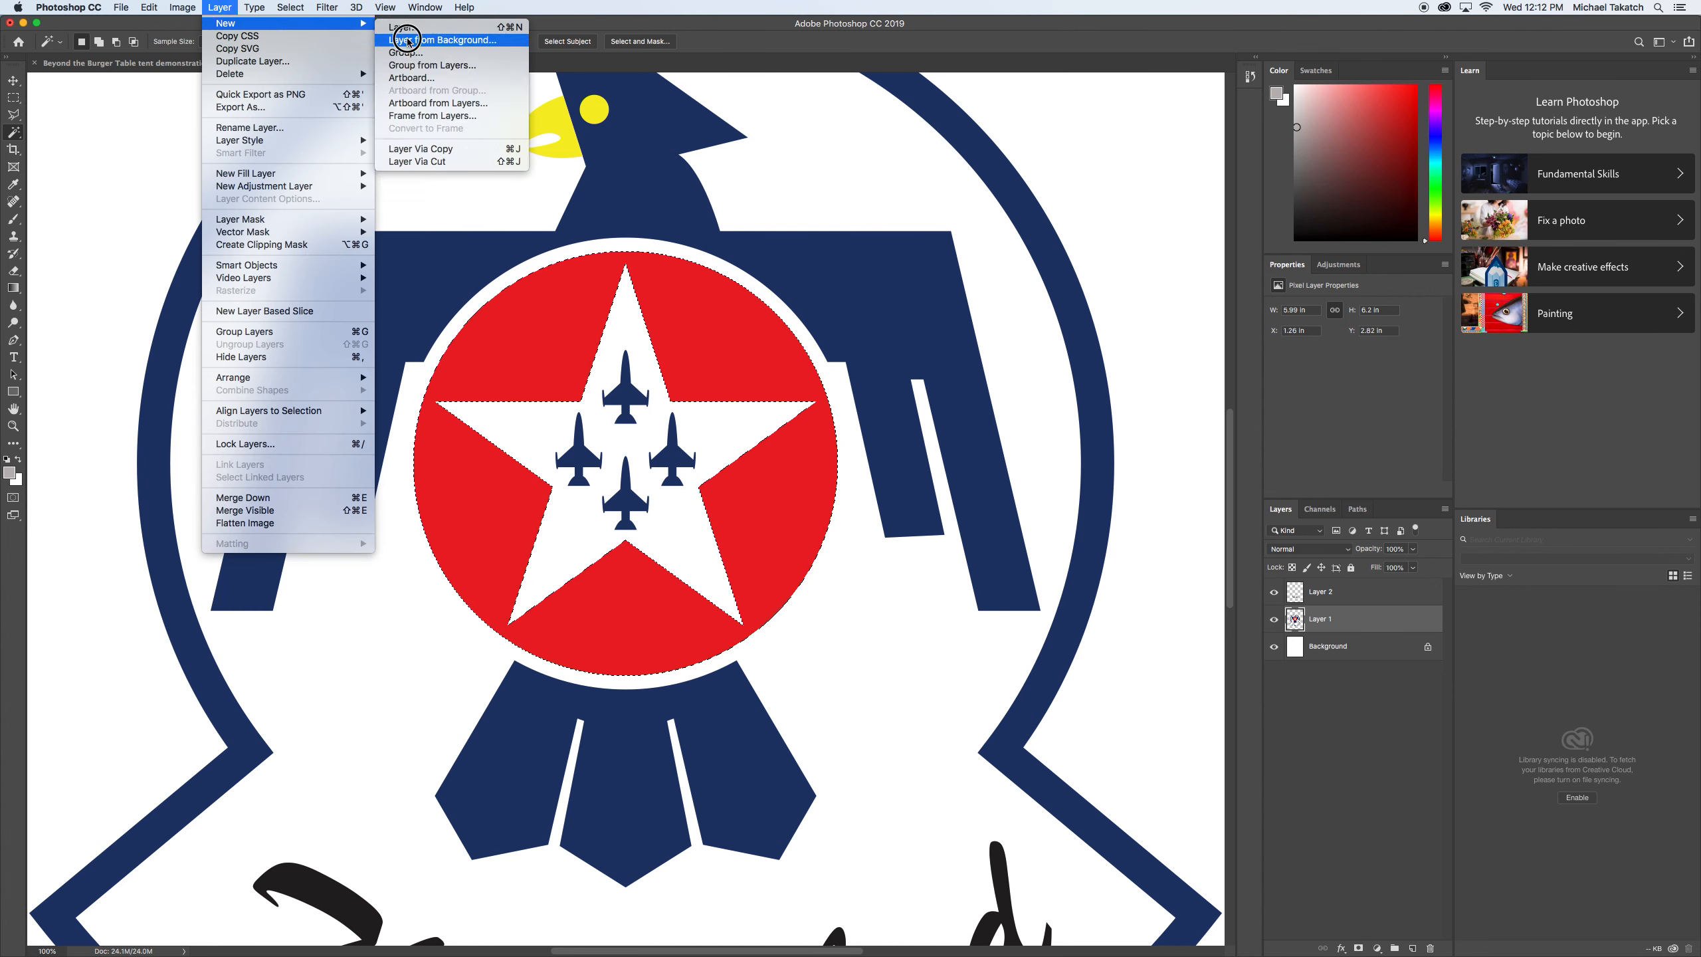
{"action": "left_click", "coordinate": [453, 165]}
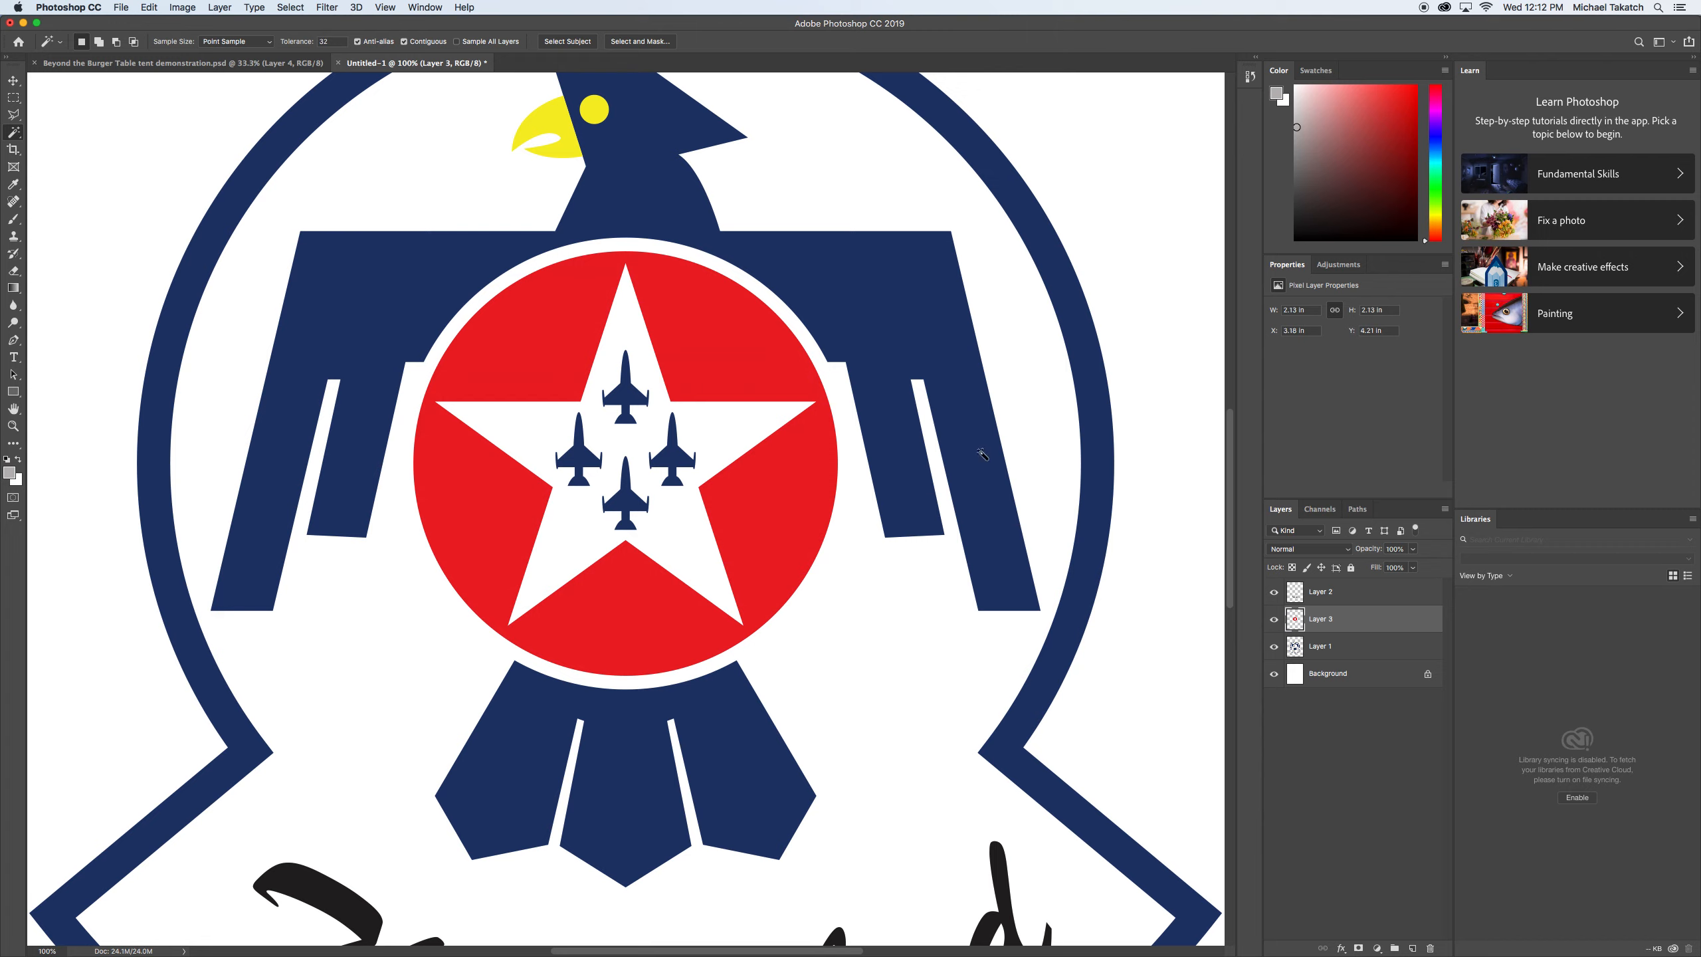
{"action": "left_click", "coordinate": [1274, 591]}
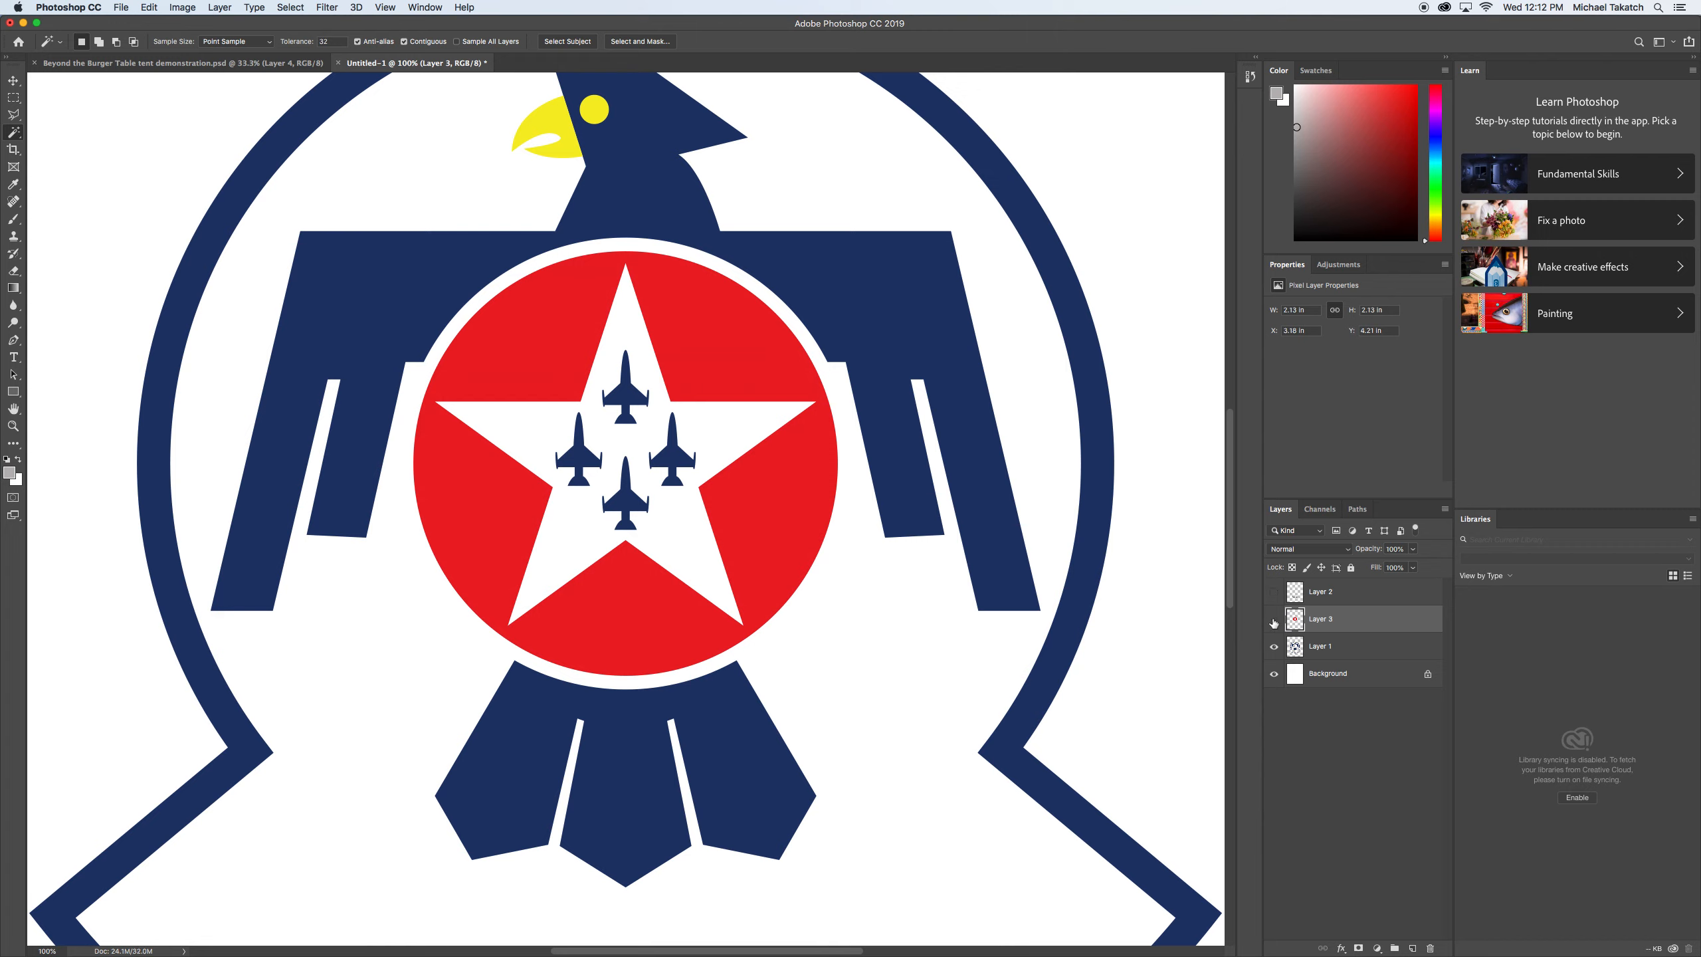
{"action": "left_click", "coordinate": [1274, 620]}
{"action": "left_click", "coordinate": [1274, 620]}
Select the bird's blue body, wings and tail feathers on Layer 1 and cut them together onto a new layer.
{"action": "left_click", "coordinate": [1353, 647]}
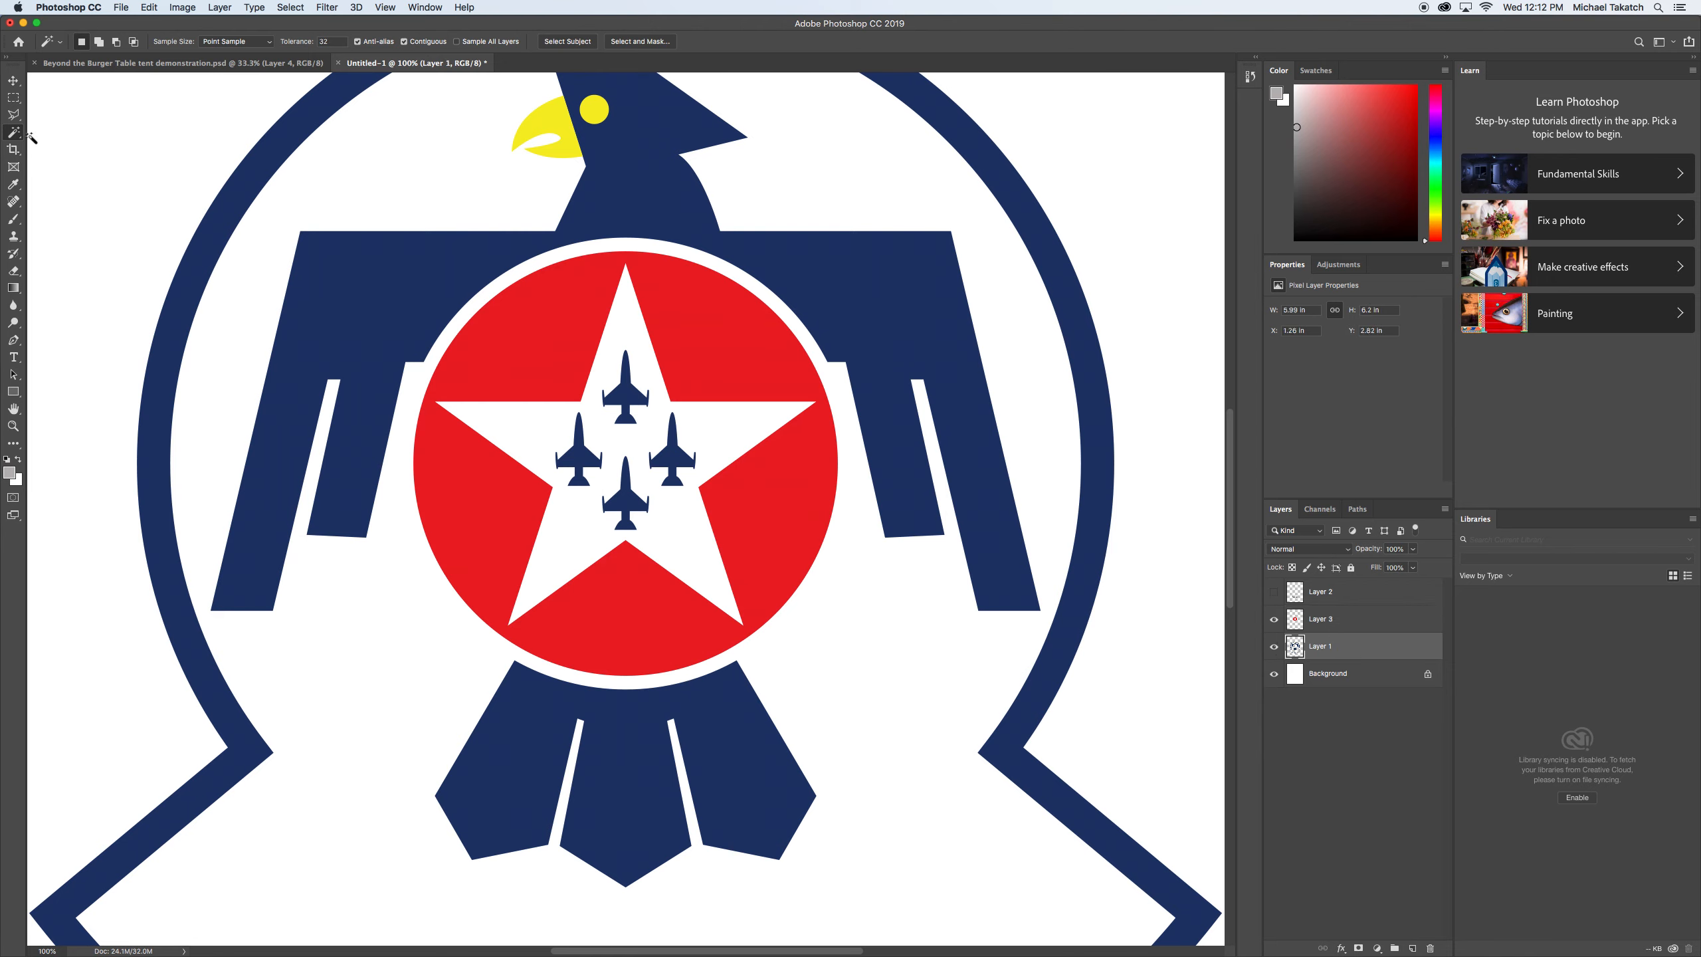
{"action": "left_click", "coordinate": [397, 300]}
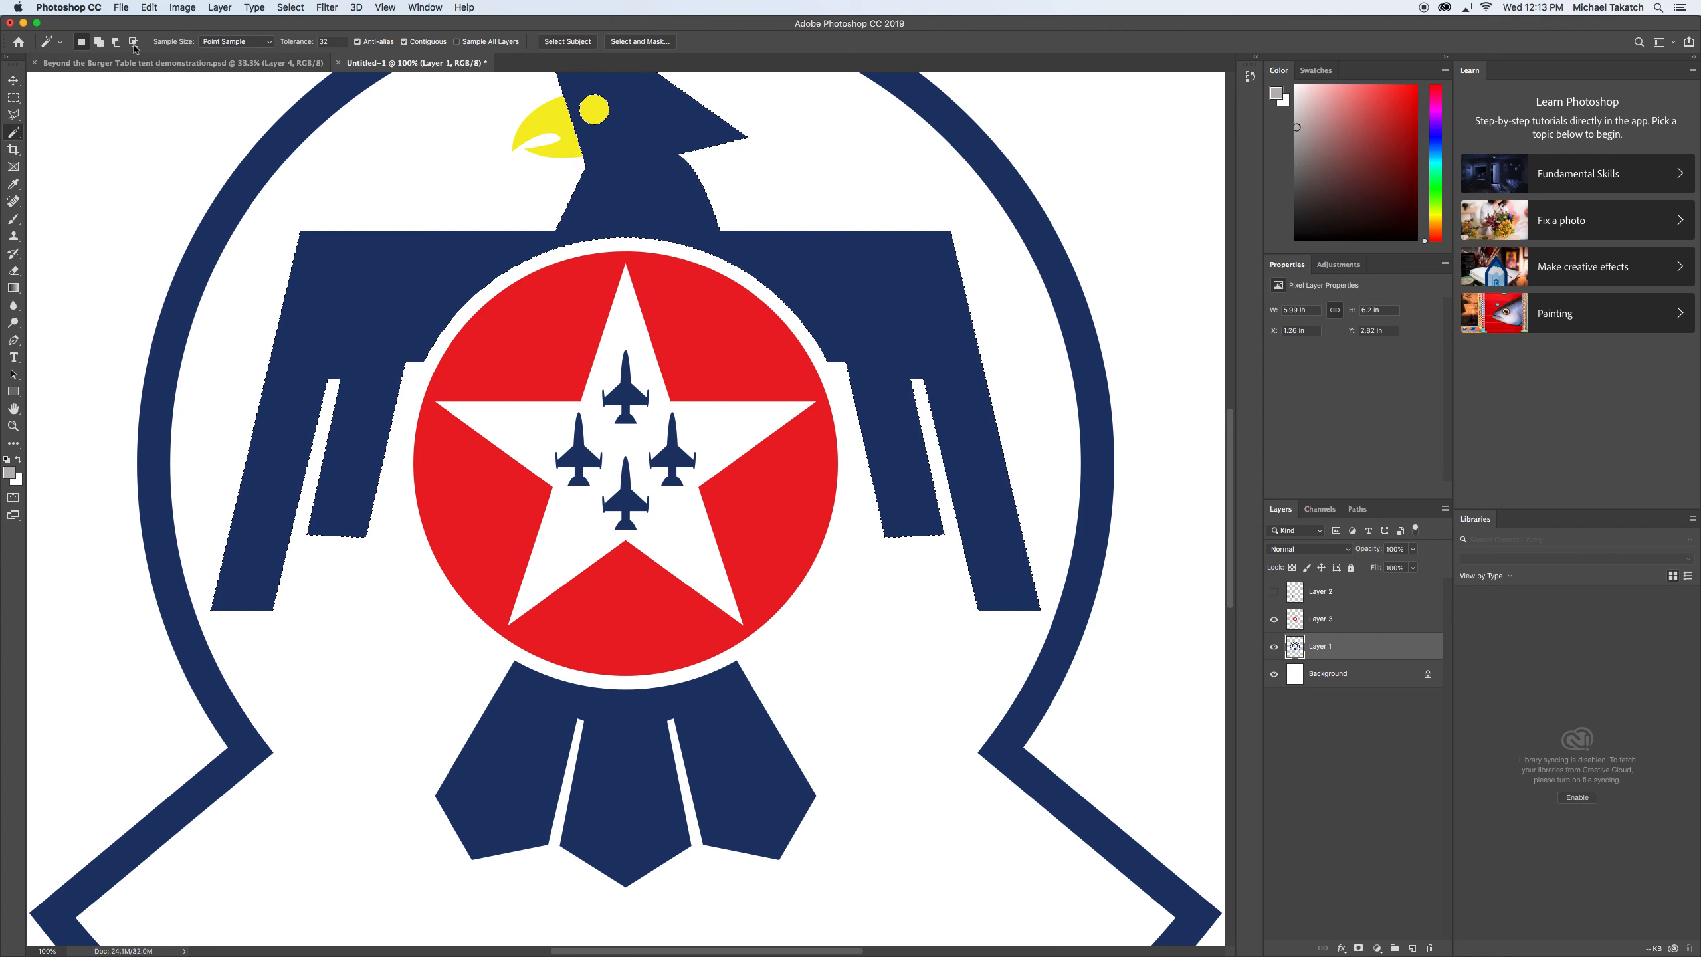
{"action": "left_click", "coordinate": [507, 736], "text": "shift"}
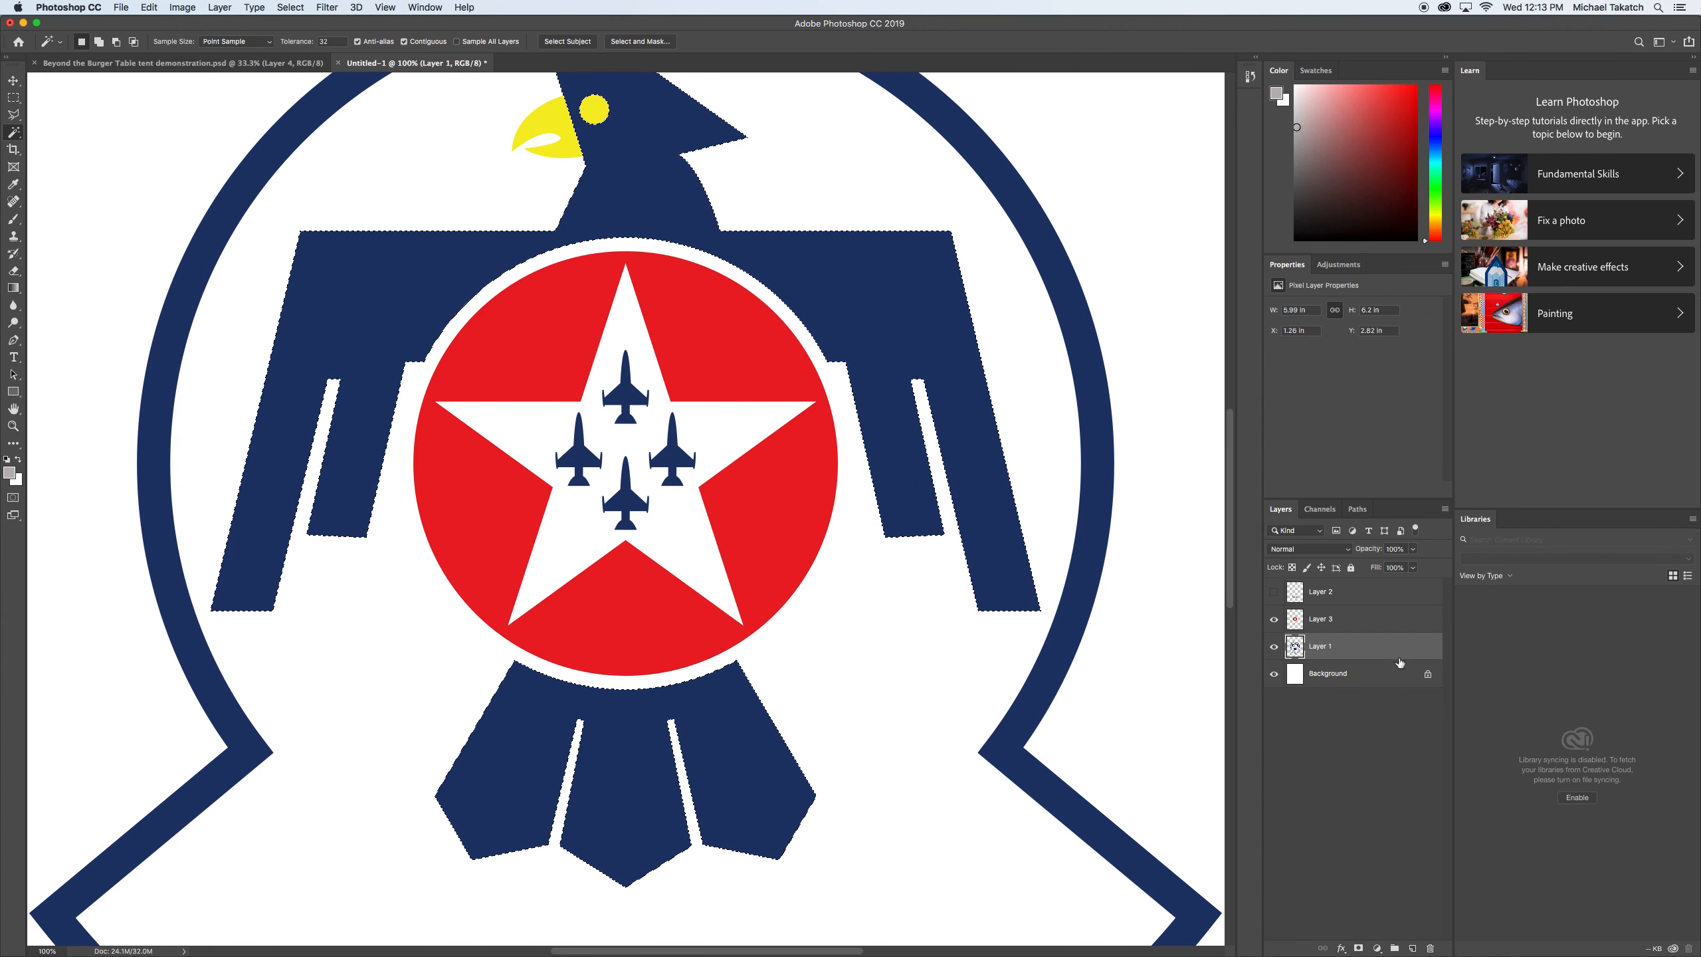
{"action": "left_click", "coordinate": [220, 8]}
{"action": "mouse_move", "coordinate": [223, 23]}
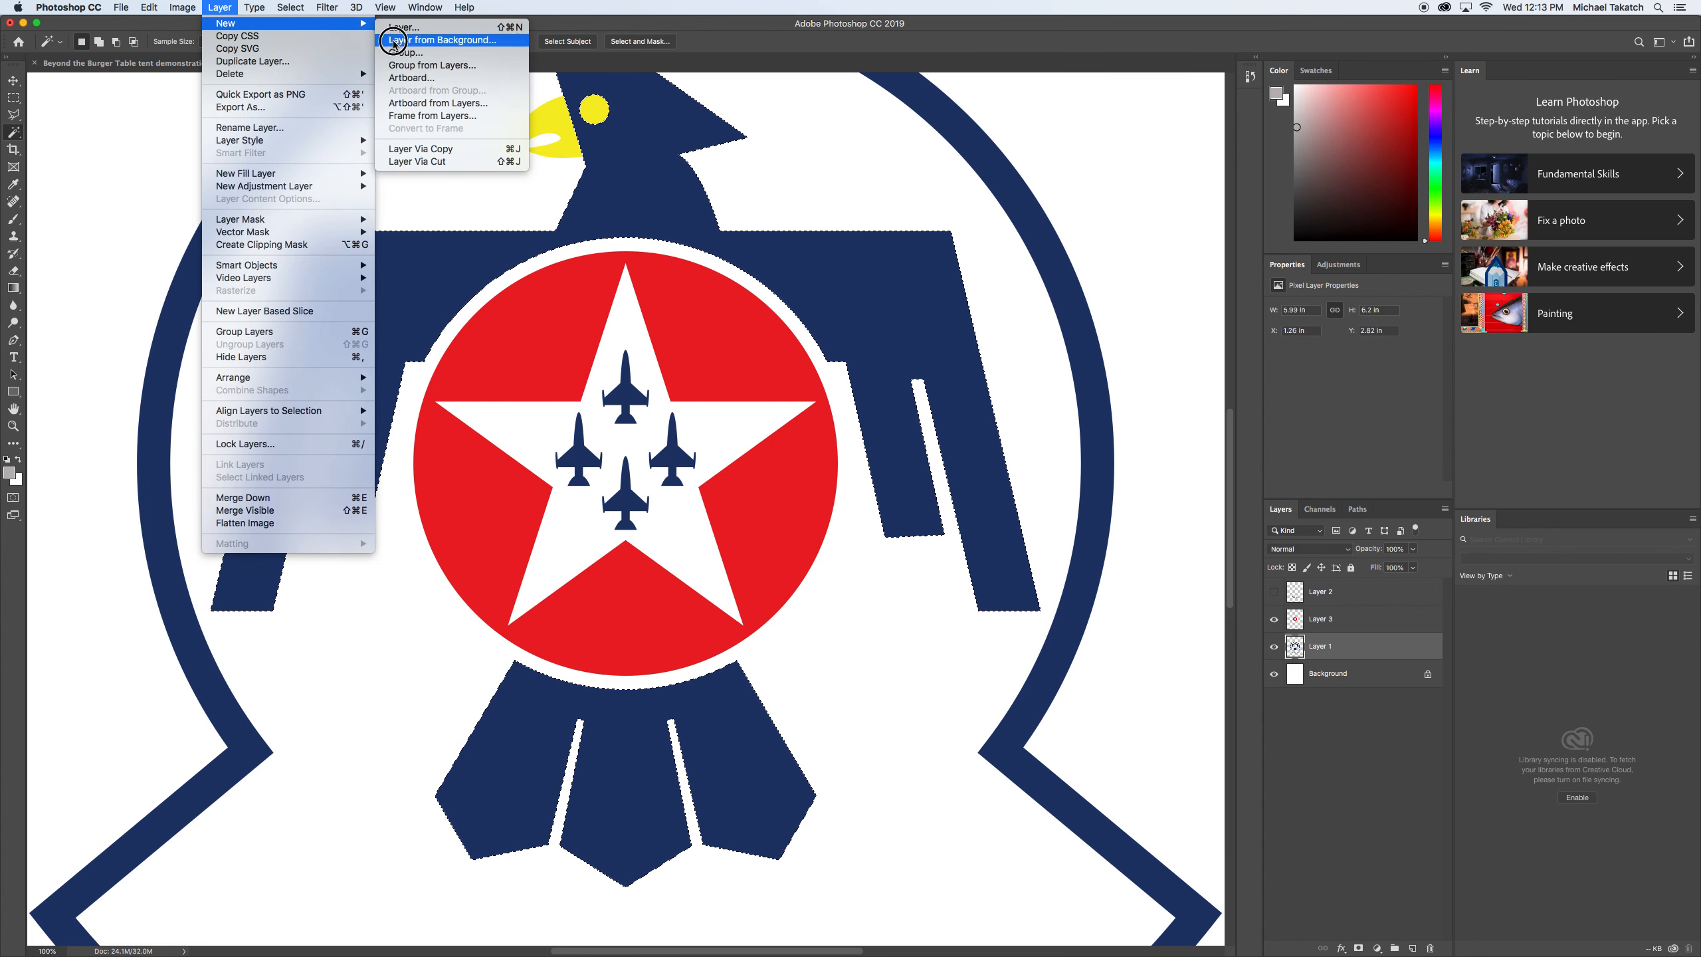
{"action": "left_click", "coordinate": [457, 162]}
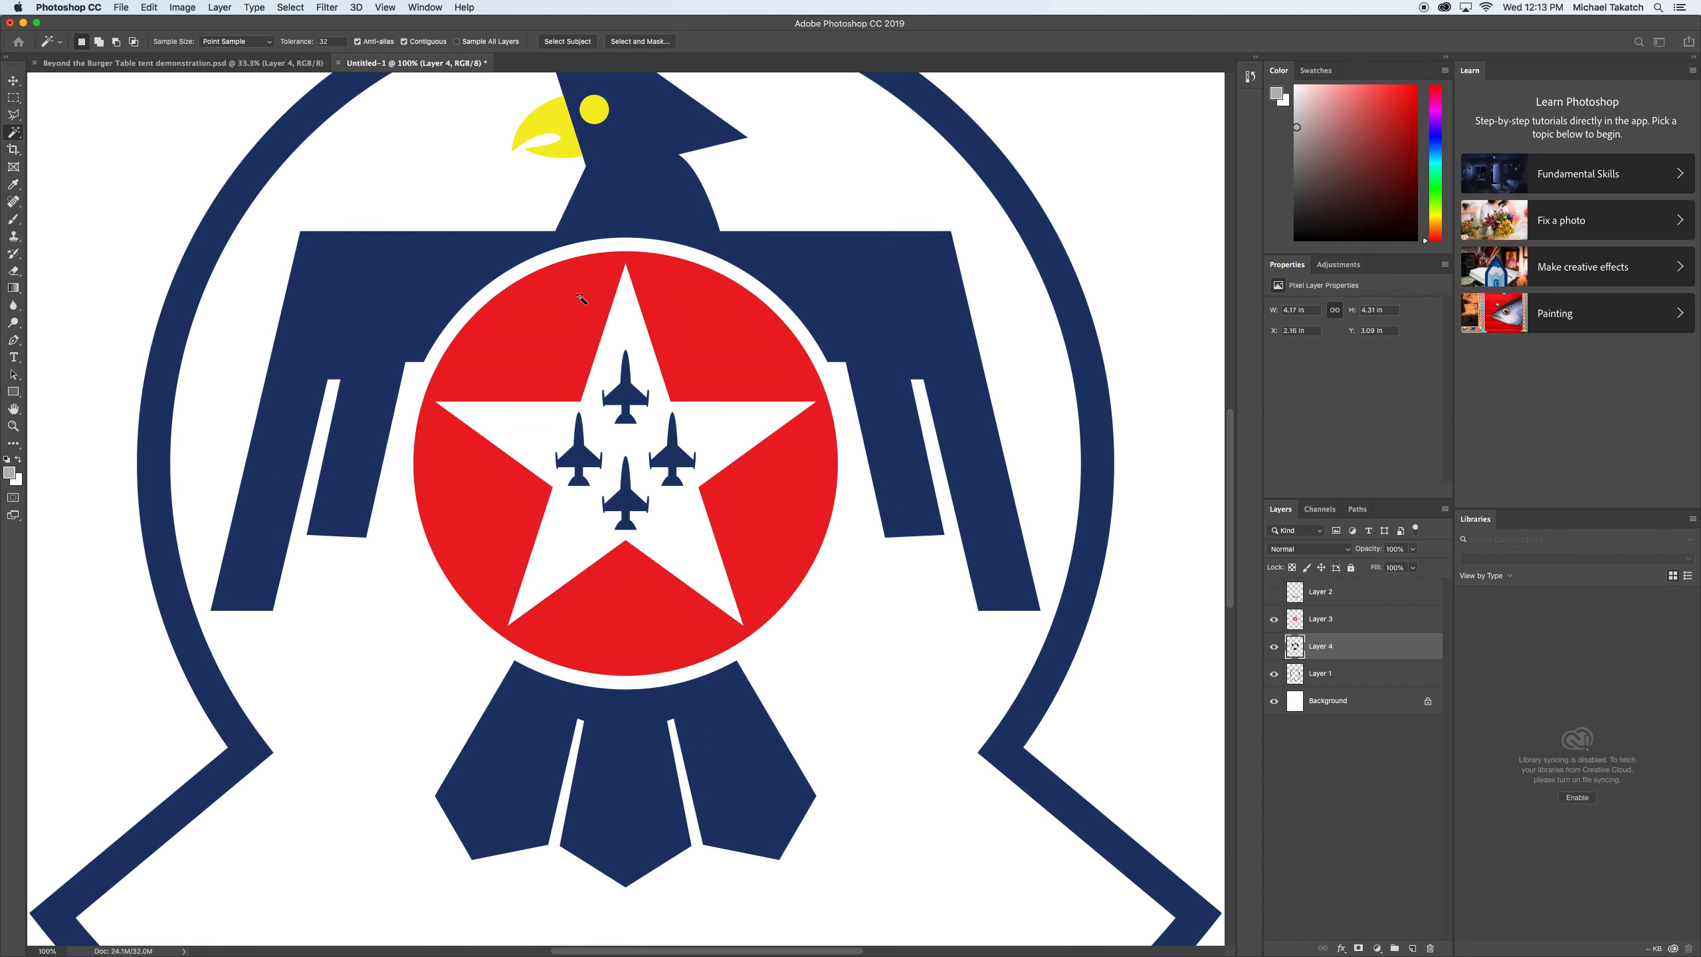
Show the lettering layer, and check the separated parts by hiding the layers one after another and showing them all again.
{"action": "key", "text": "super+minus"}
{"action": "key", "text": "super+minus"}
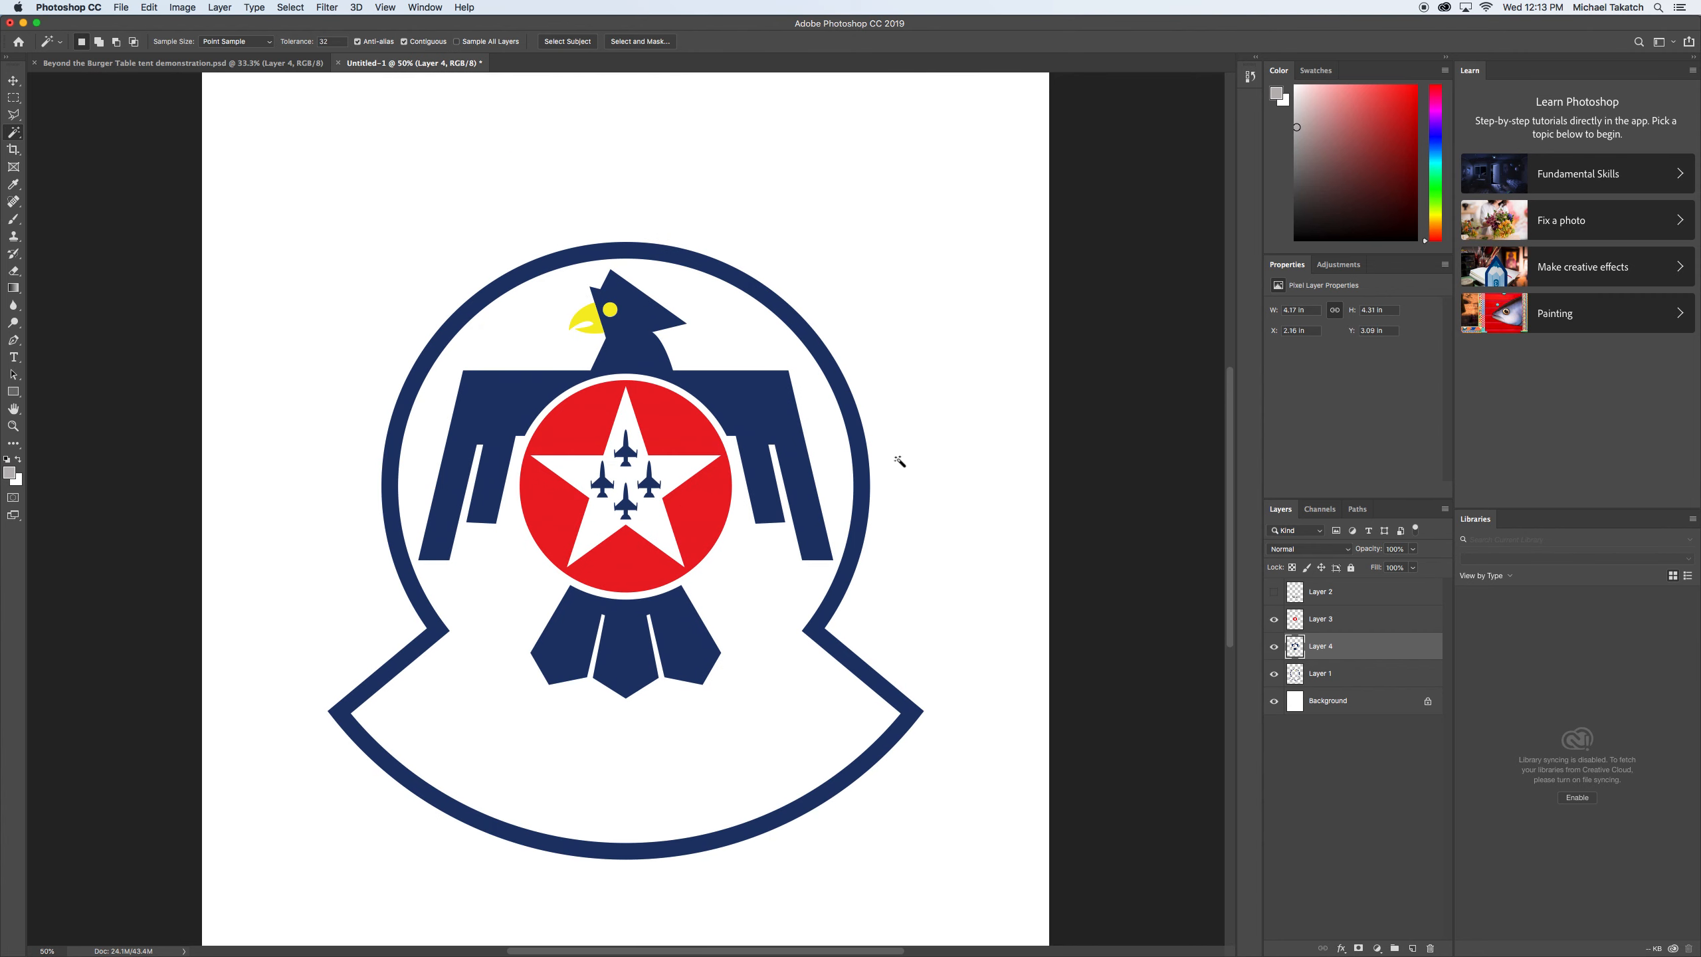
{"action": "left_click", "coordinate": [1274, 594]}
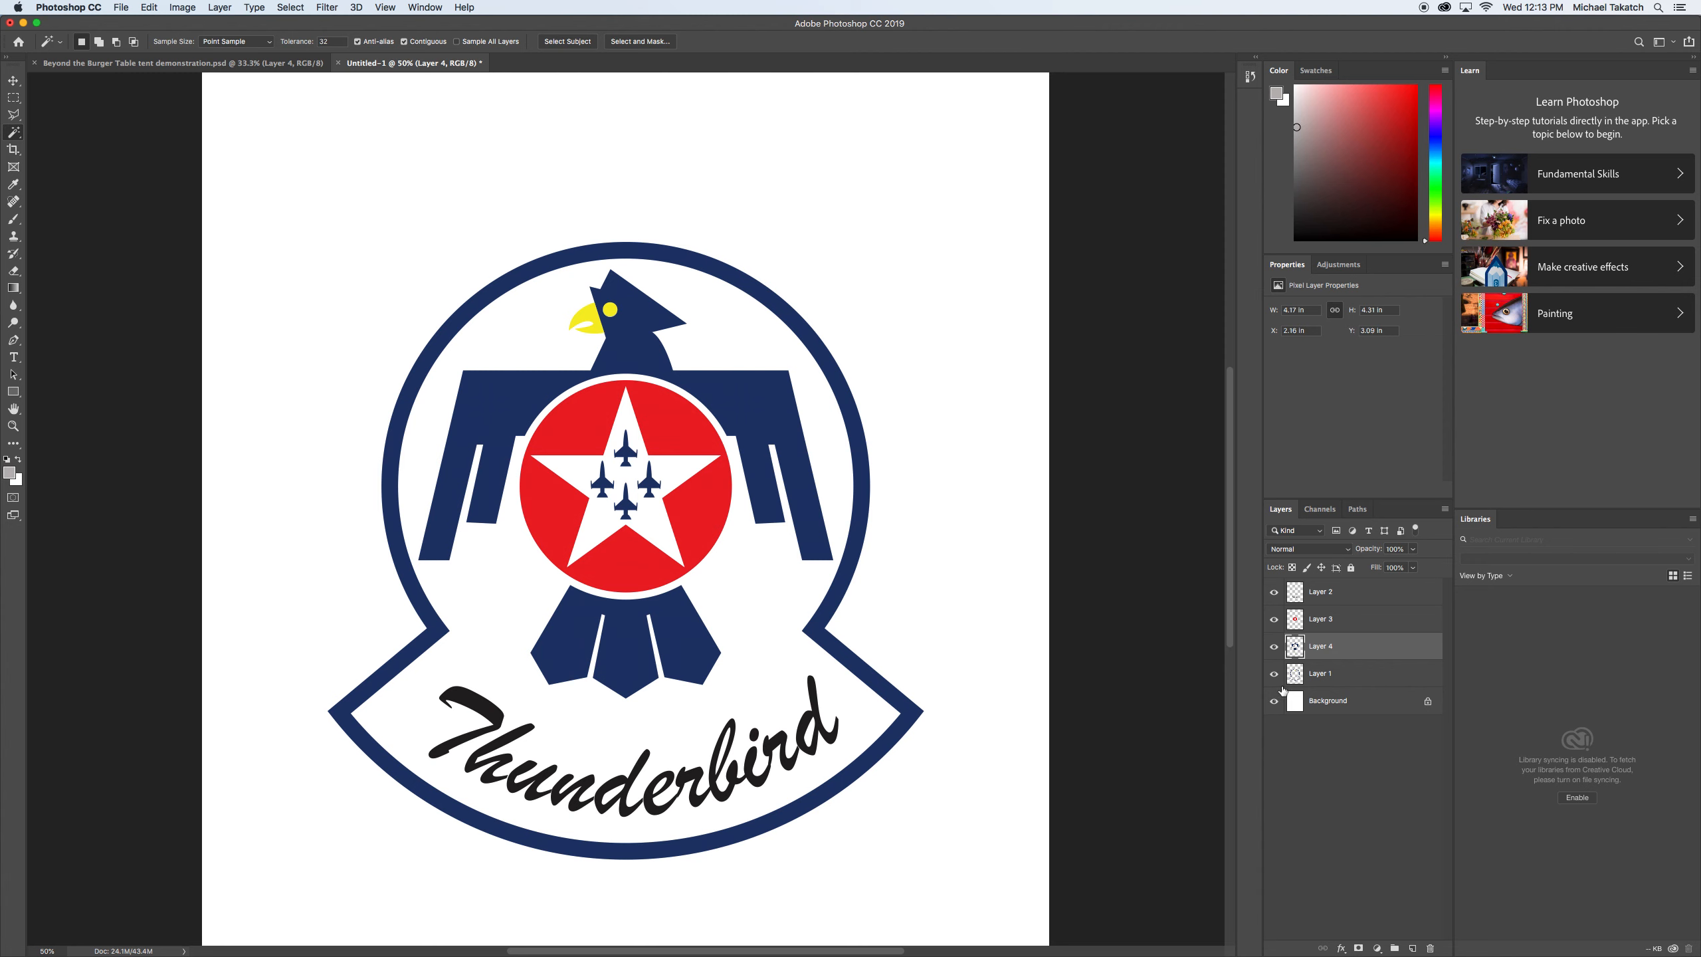
{"action": "left_click", "coordinate": [1275, 701]}
{"action": "left_click", "coordinate": [1275, 676]}
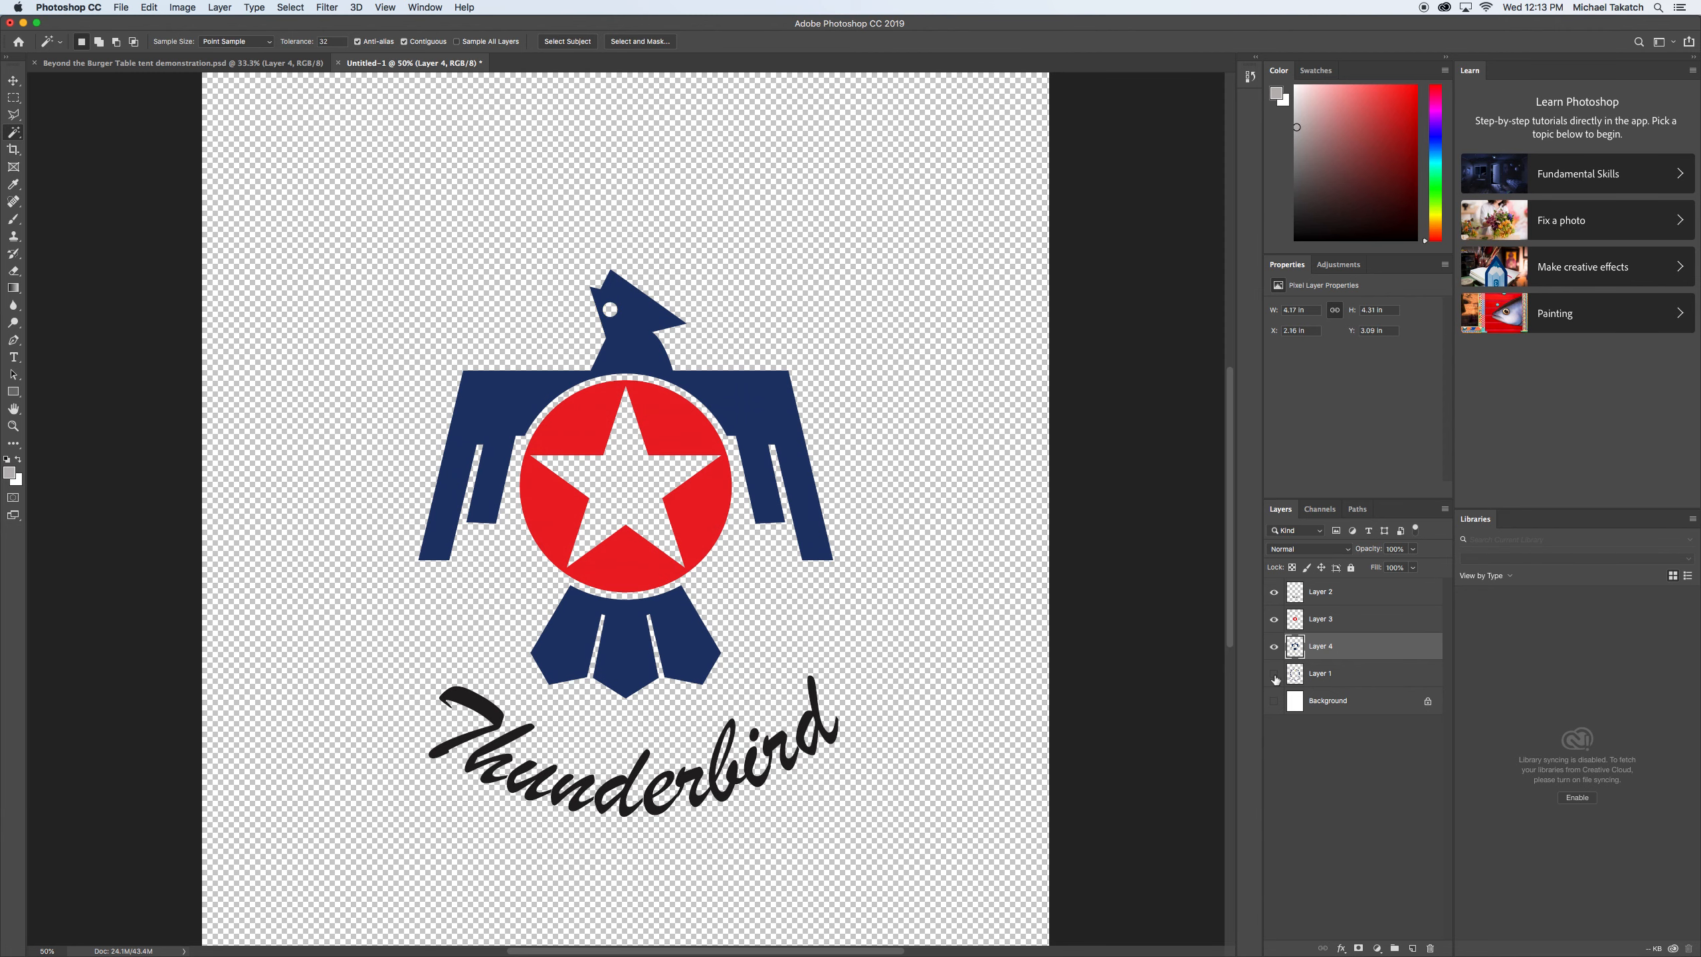
{"action": "left_click", "coordinate": [1273, 647]}
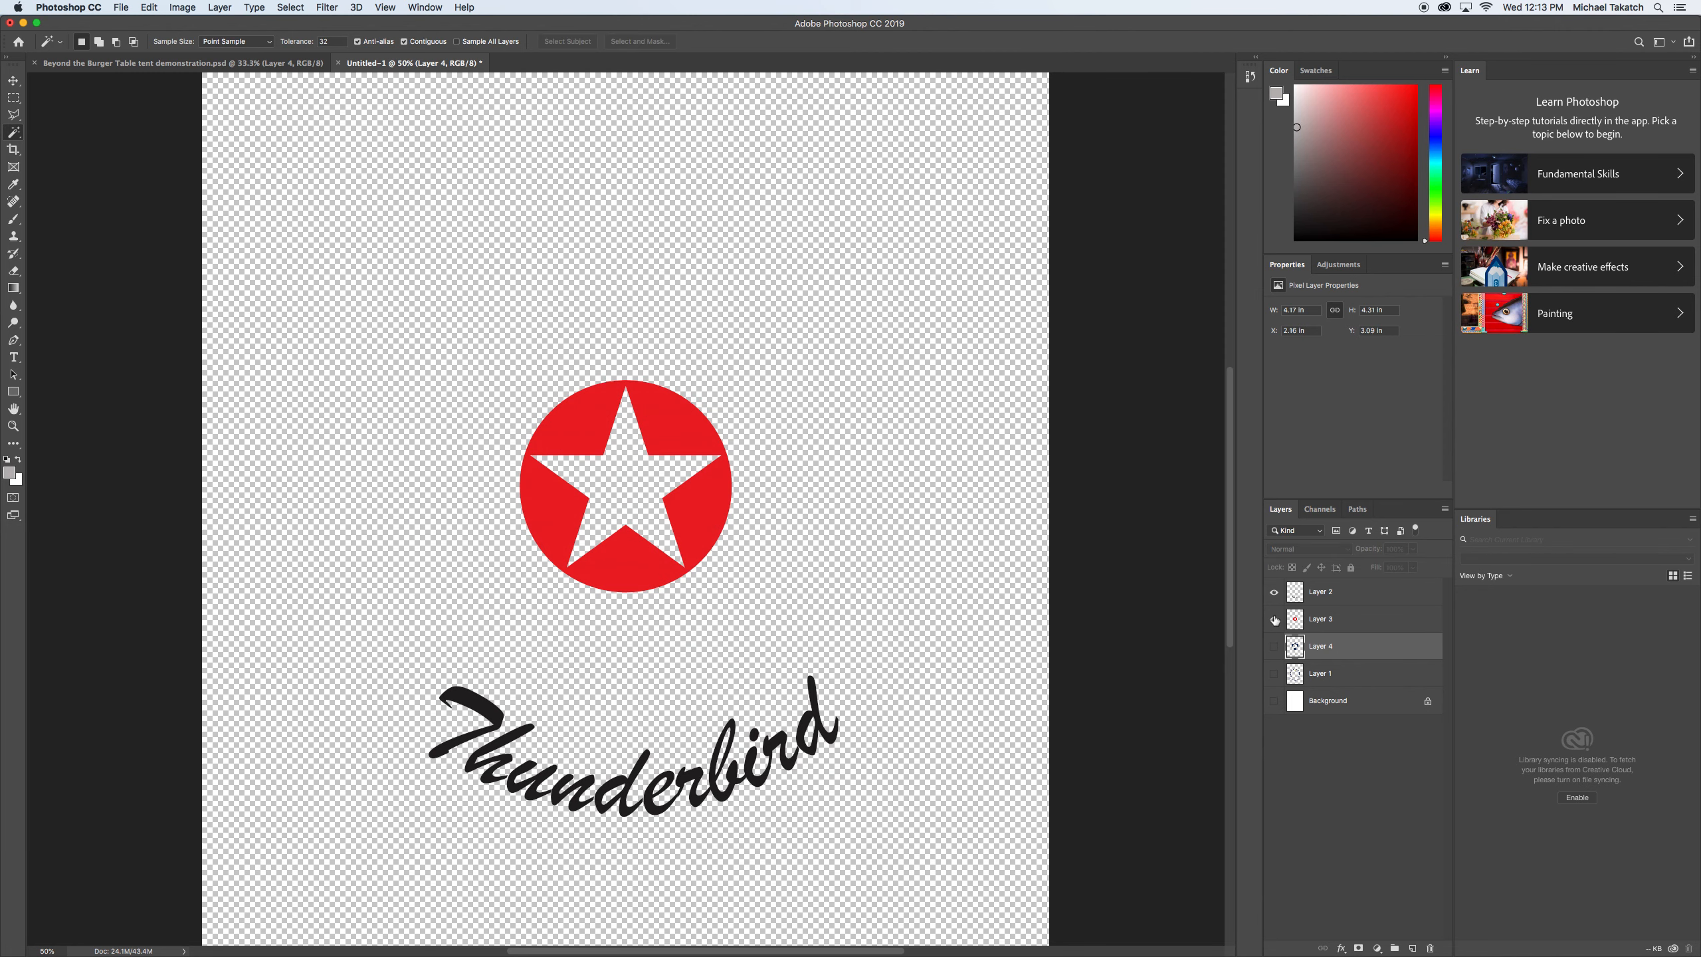
{"action": "left_click", "coordinate": [1273, 620]}
{"action": "left_click", "coordinate": [1274, 594]}
{"action": "left_click_drag", "start_coordinate": [1274, 591], "coordinate": [1274, 704]}
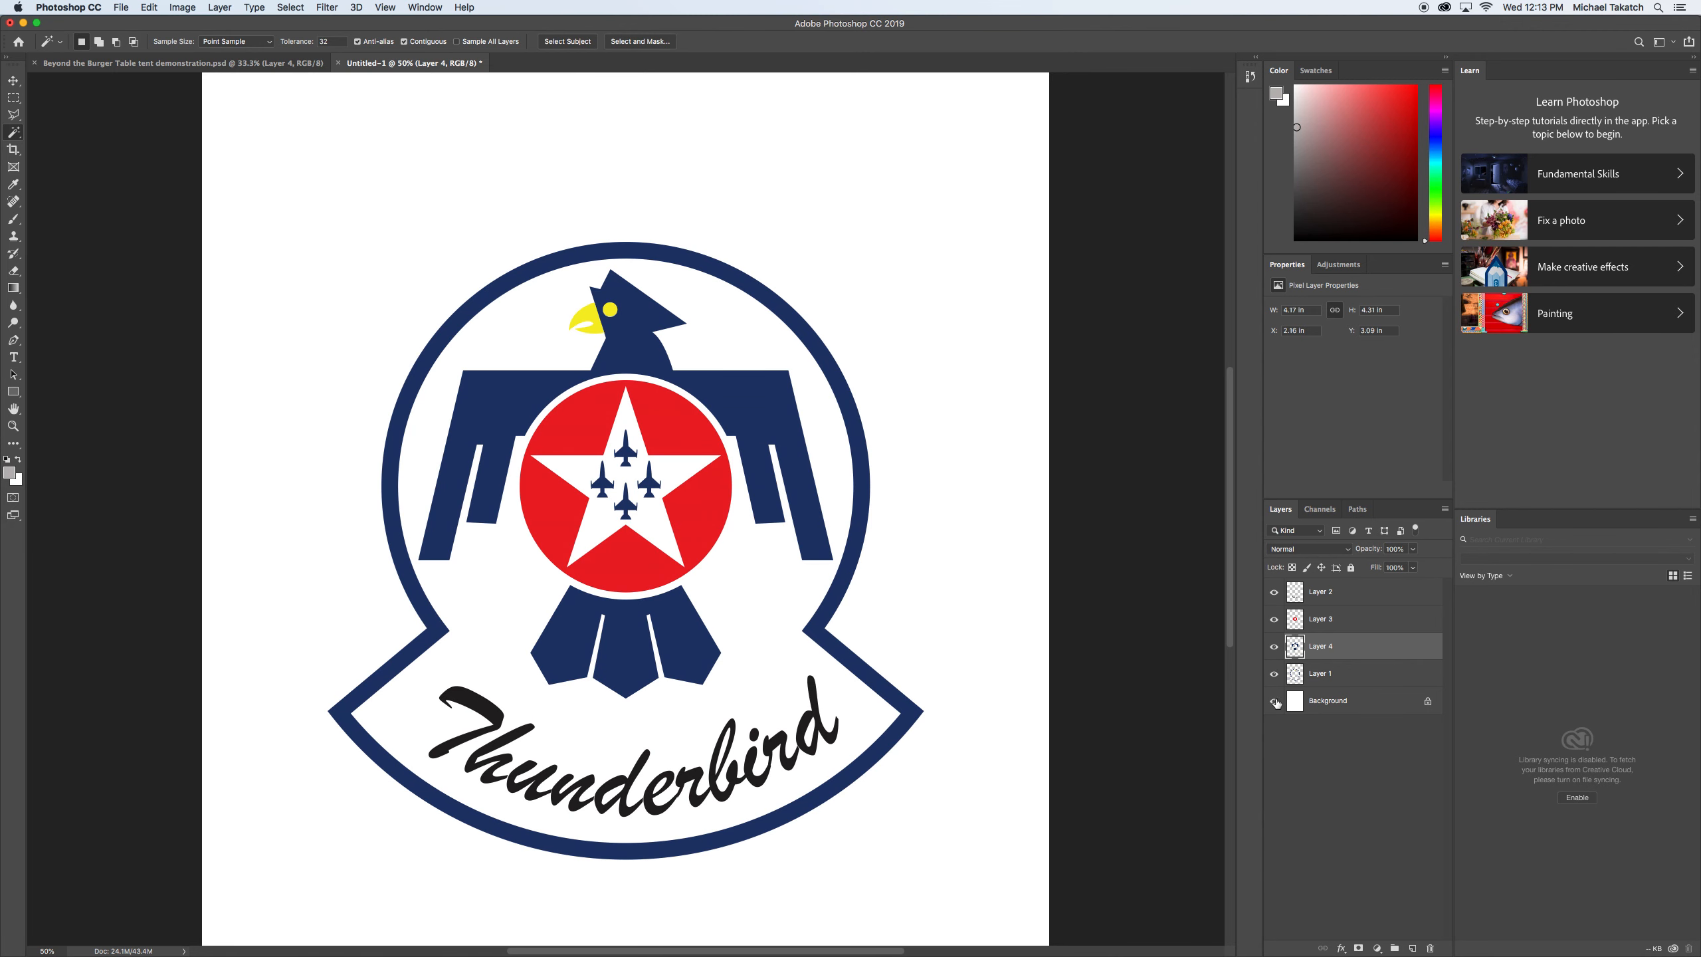
Add a Bevel & Emboss effect to Layer 1 with the blue border and increase the bevel size.
{"action": "left_click", "coordinate": [1357, 675]}
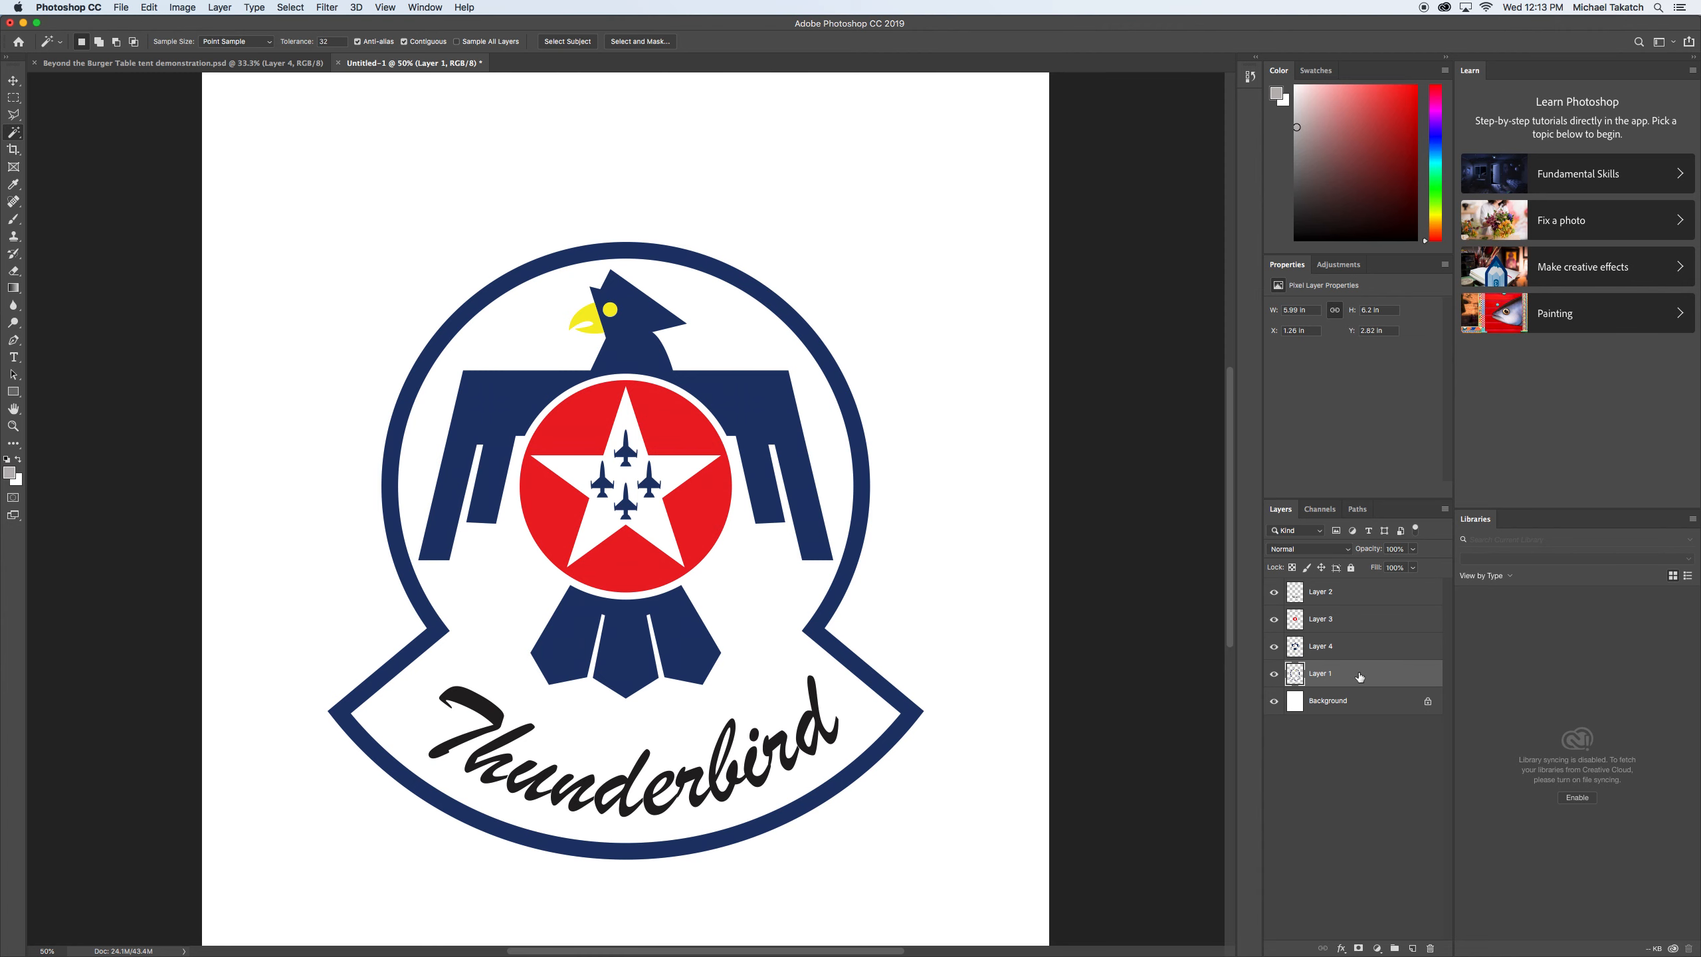
{"action": "key", "text": "super+equal"}
{"action": "double_click", "coordinate": [1369, 675]}
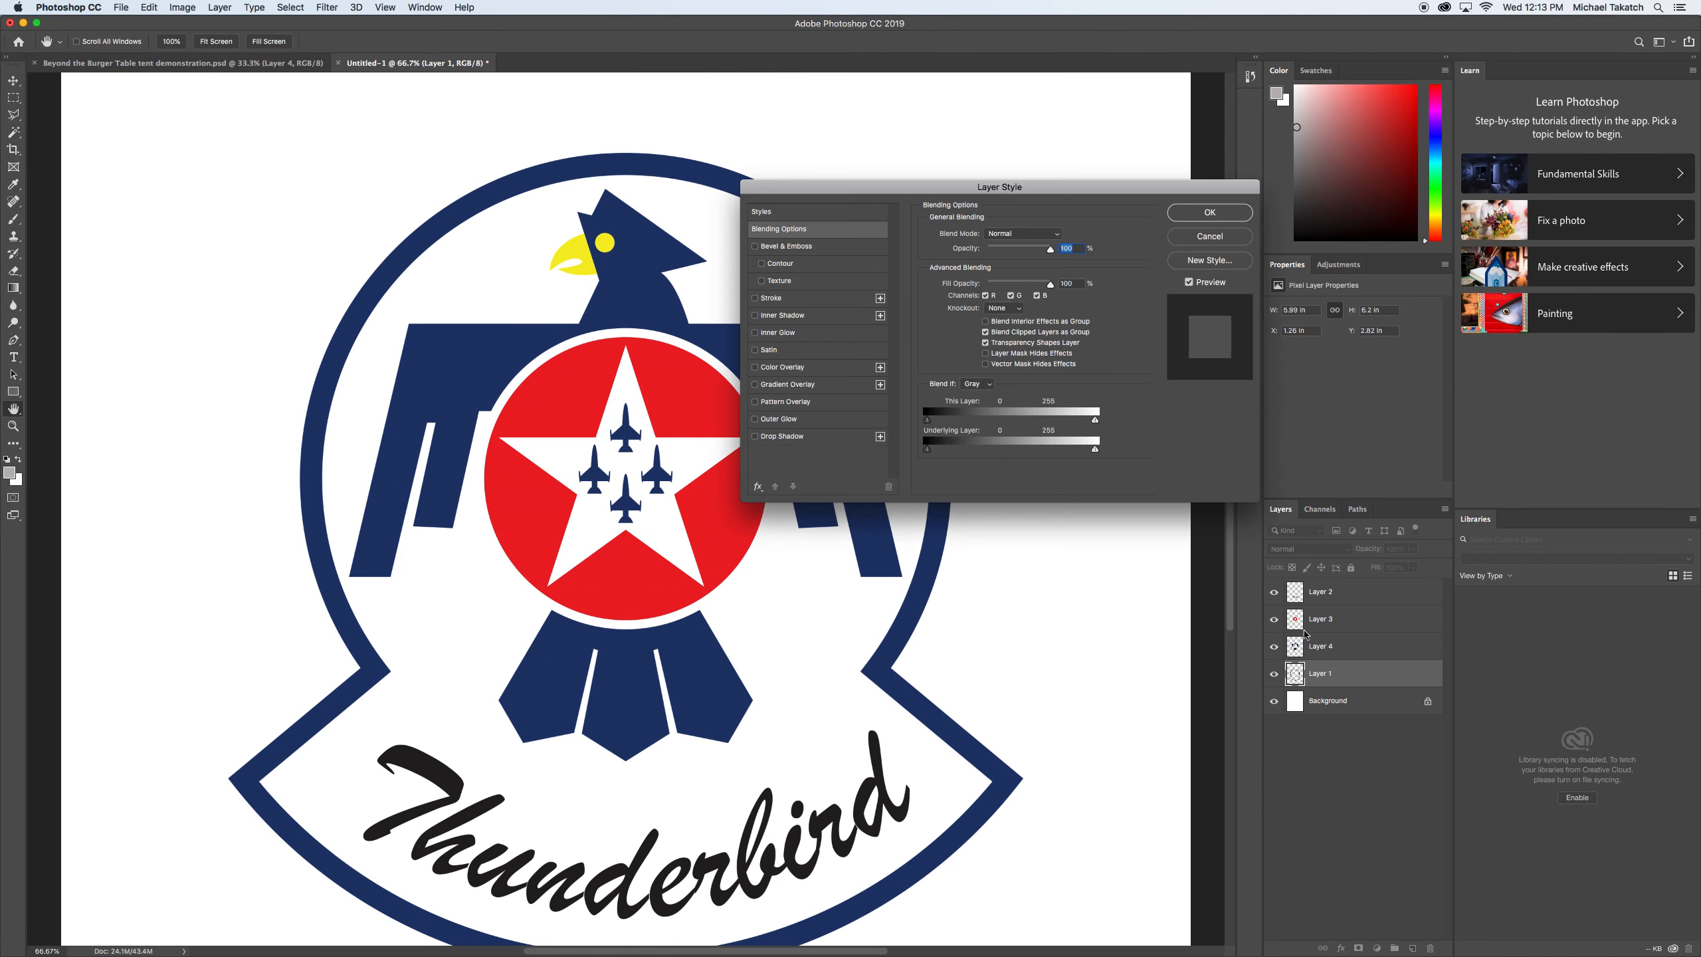
{"action": "left_click", "coordinate": [786, 246]}
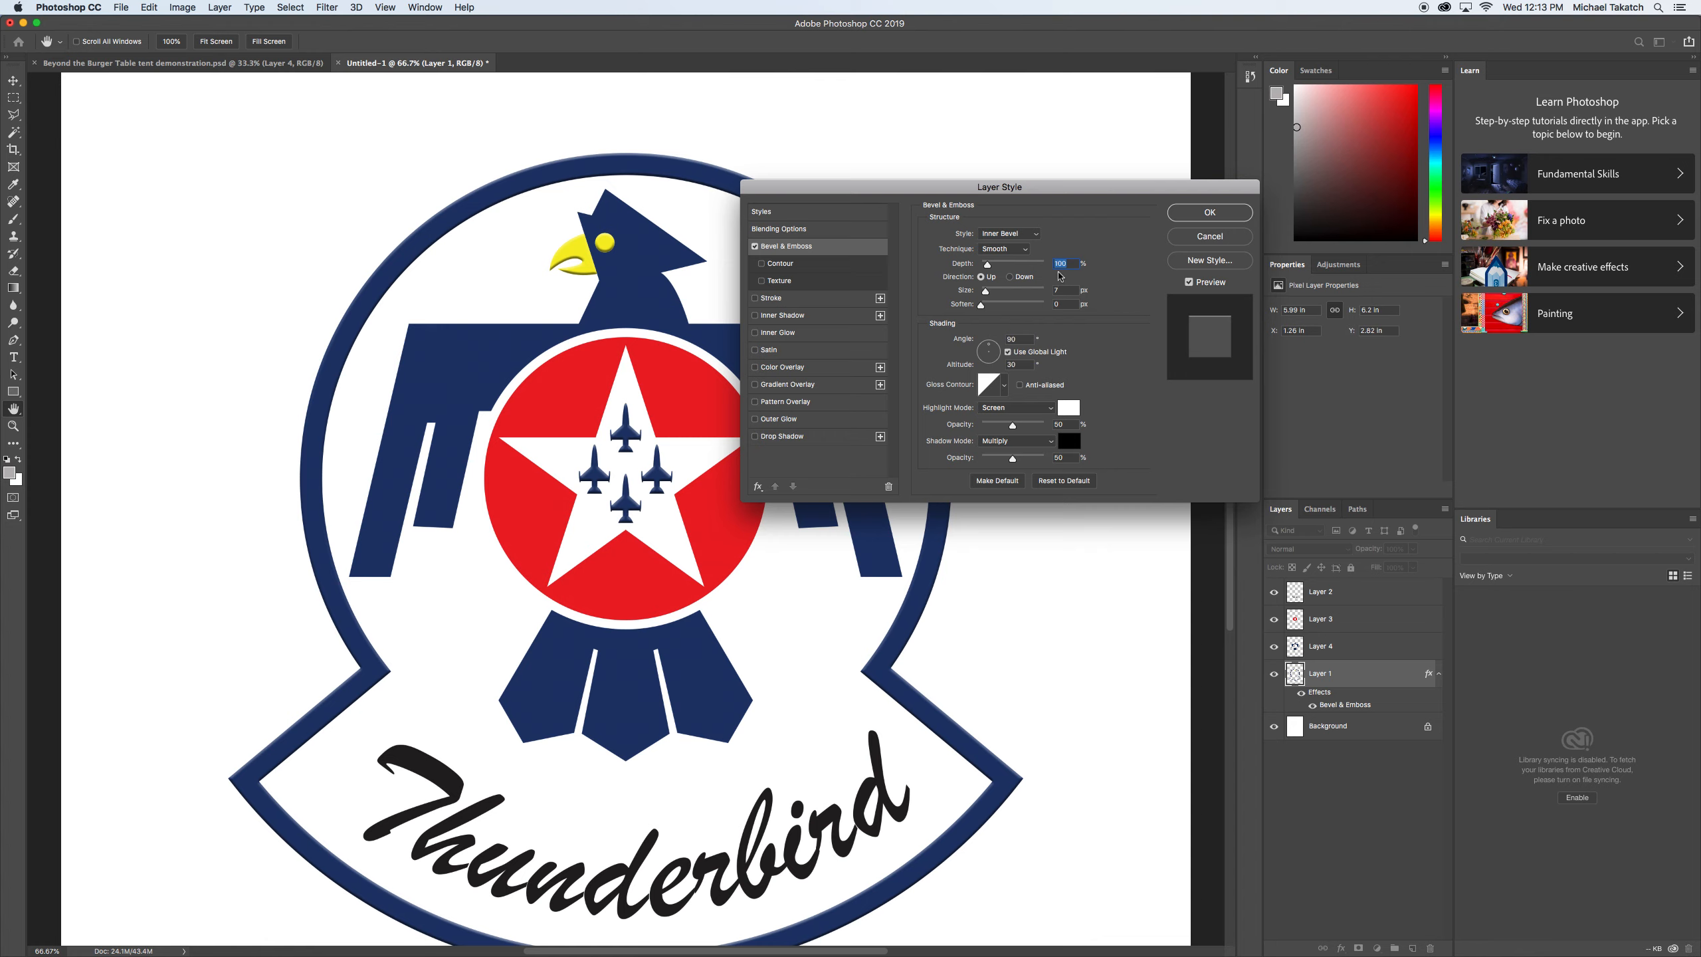
{"action": "left_click", "coordinate": [1061, 293]}
{"action": "key", "text": "Up"}
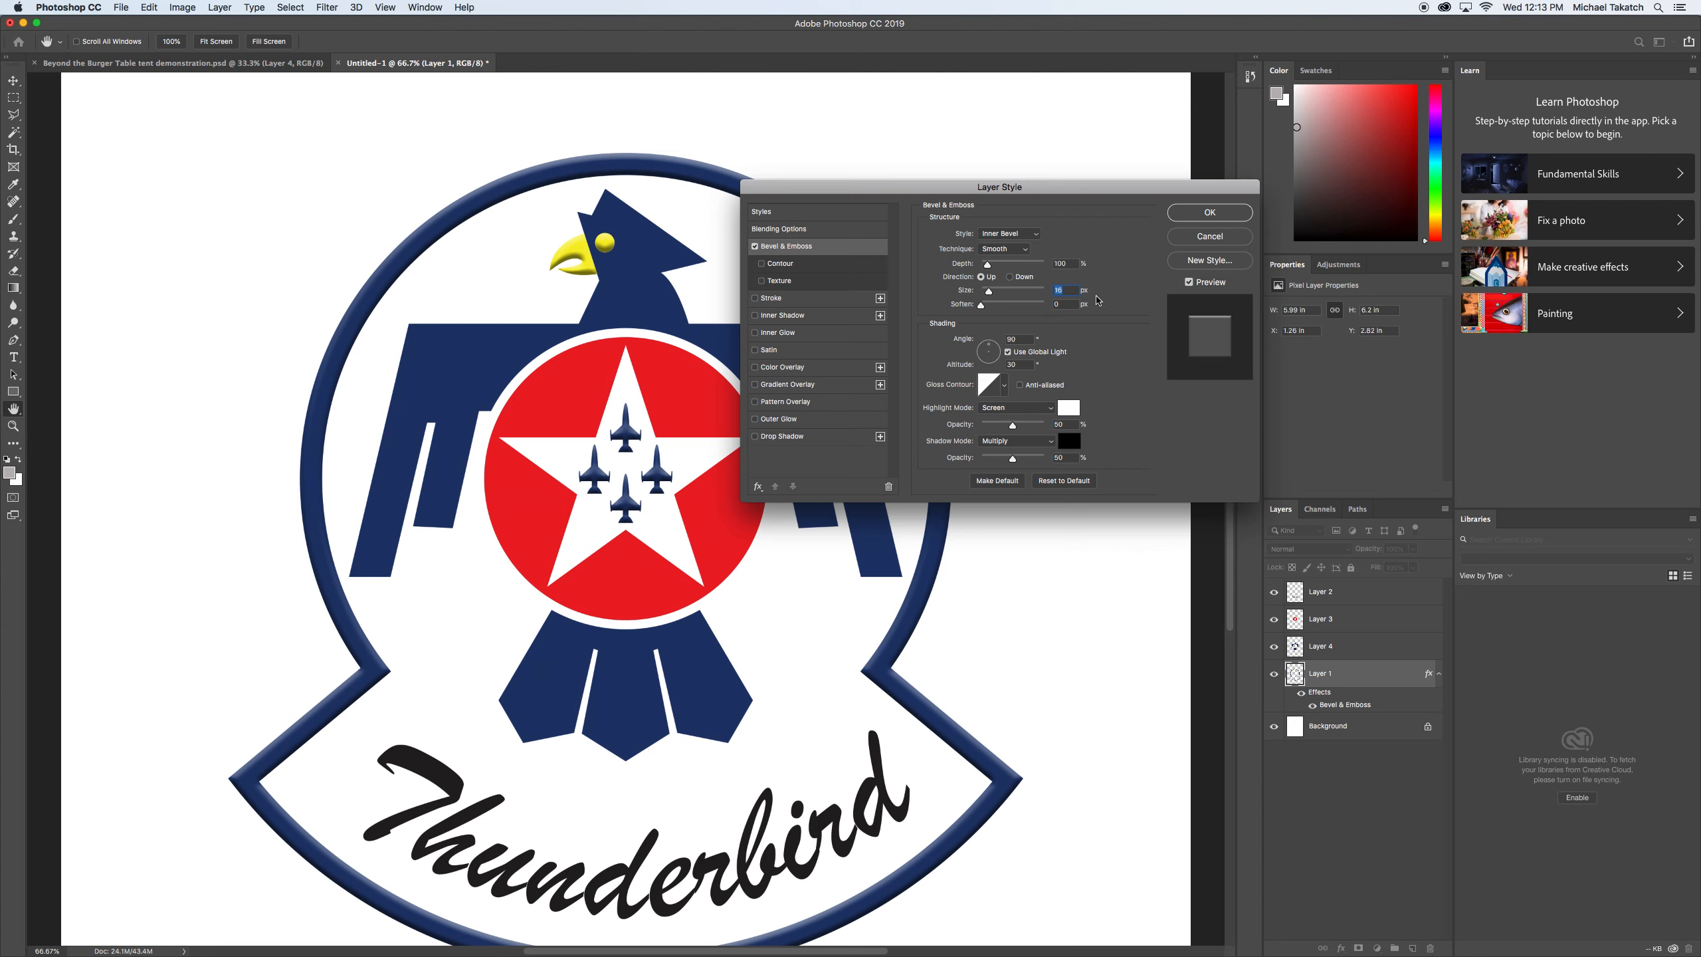
Set Layer 1's bevel to the Chisel Hard technique with a size of 25 px, and apply the layer style.
{"action": "left_click", "coordinate": [999, 252]}
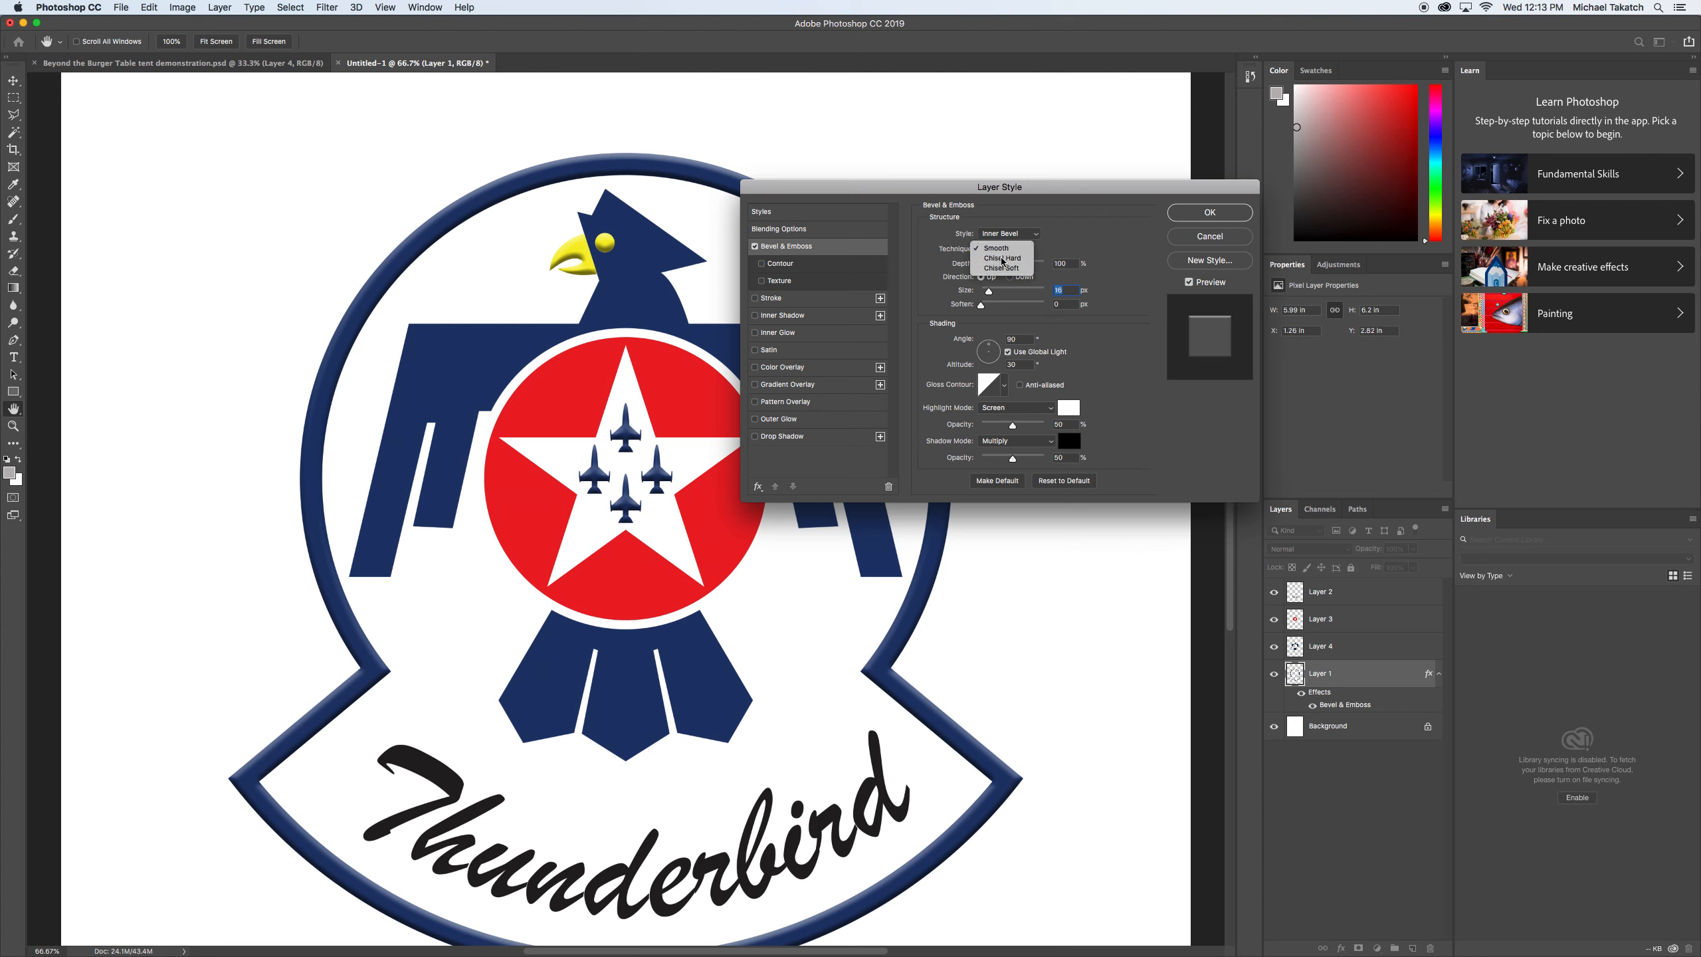
{"action": "left_click", "coordinate": [1002, 258]}
{"action": "left_click_drag", "start_coordinate": [990, 293], "coordinate": [995, 294]}
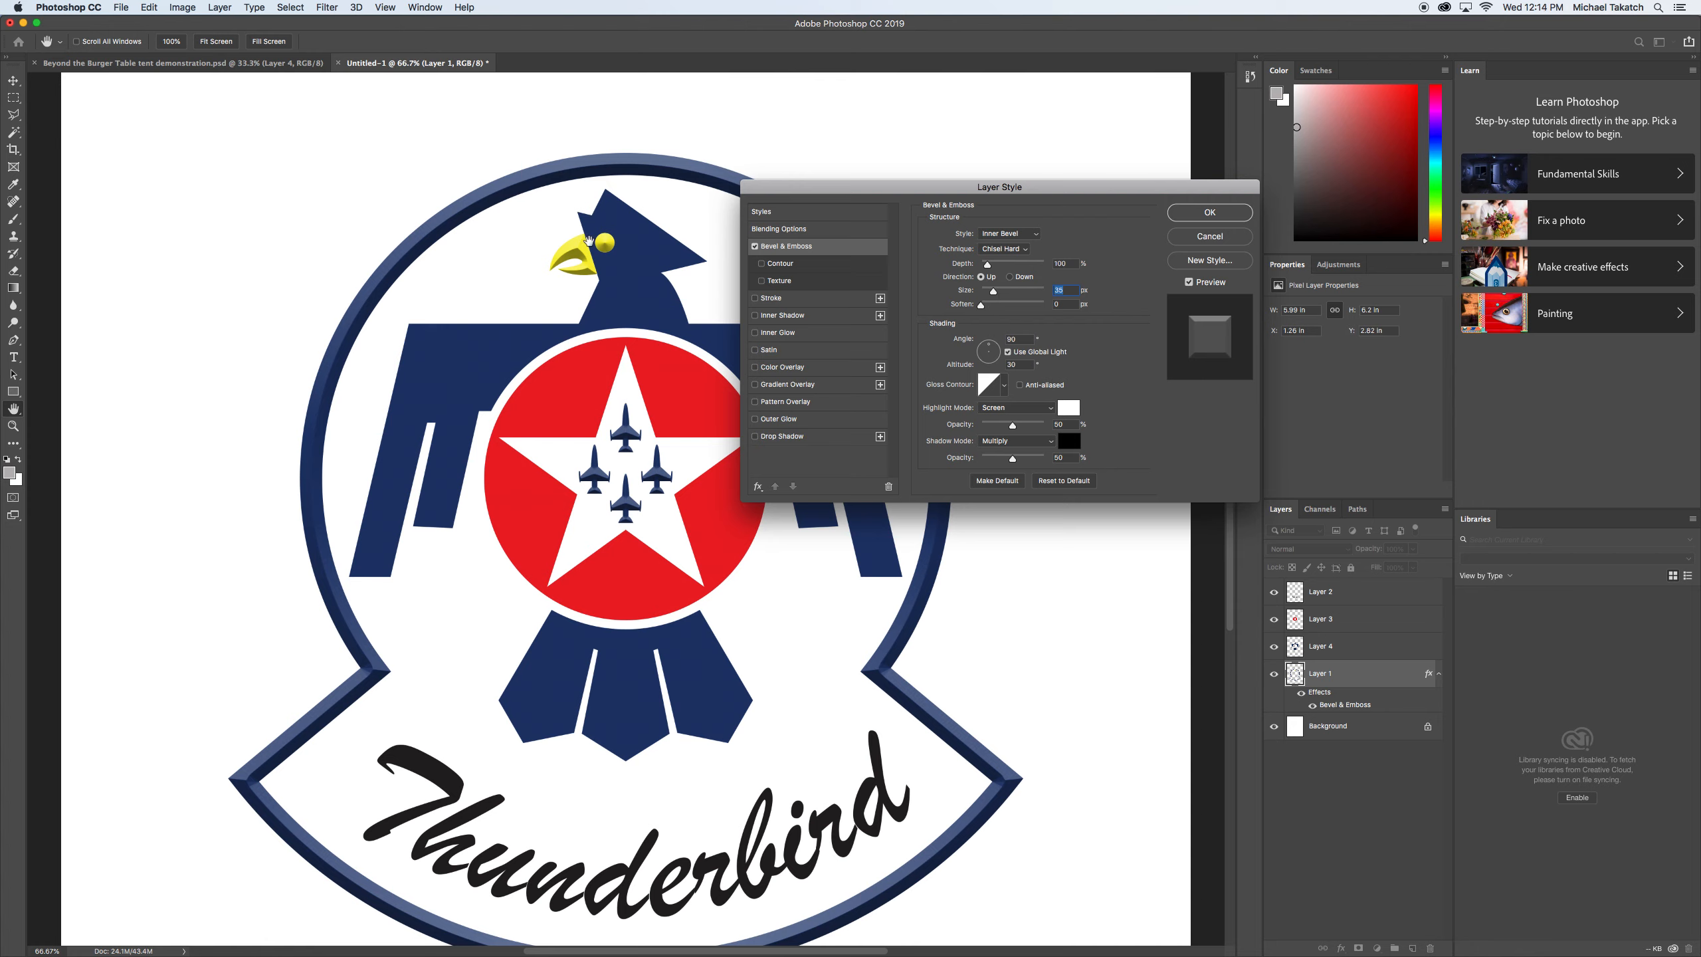
{"action": "left_click", "coordinate": [1179, 213]}
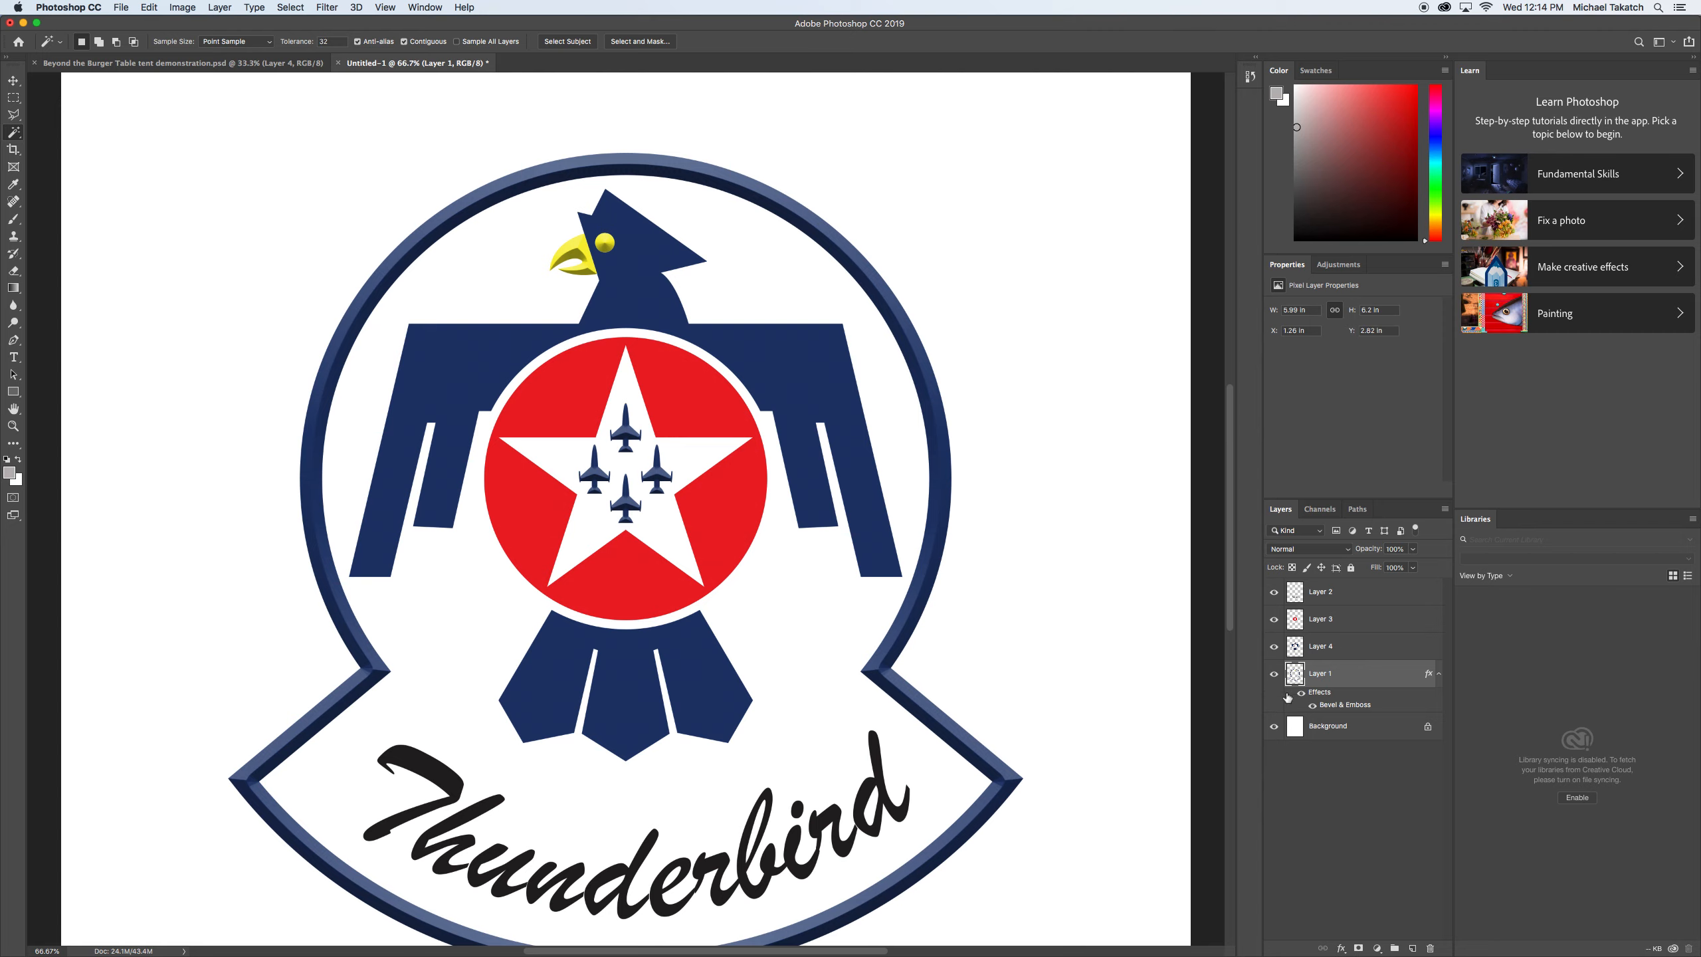
Copy the Bevel & Emboss effect from Layer 1 onto the red star layer, Layer 3.
{"action": "left_click", "coordinate": [1358, 623]}
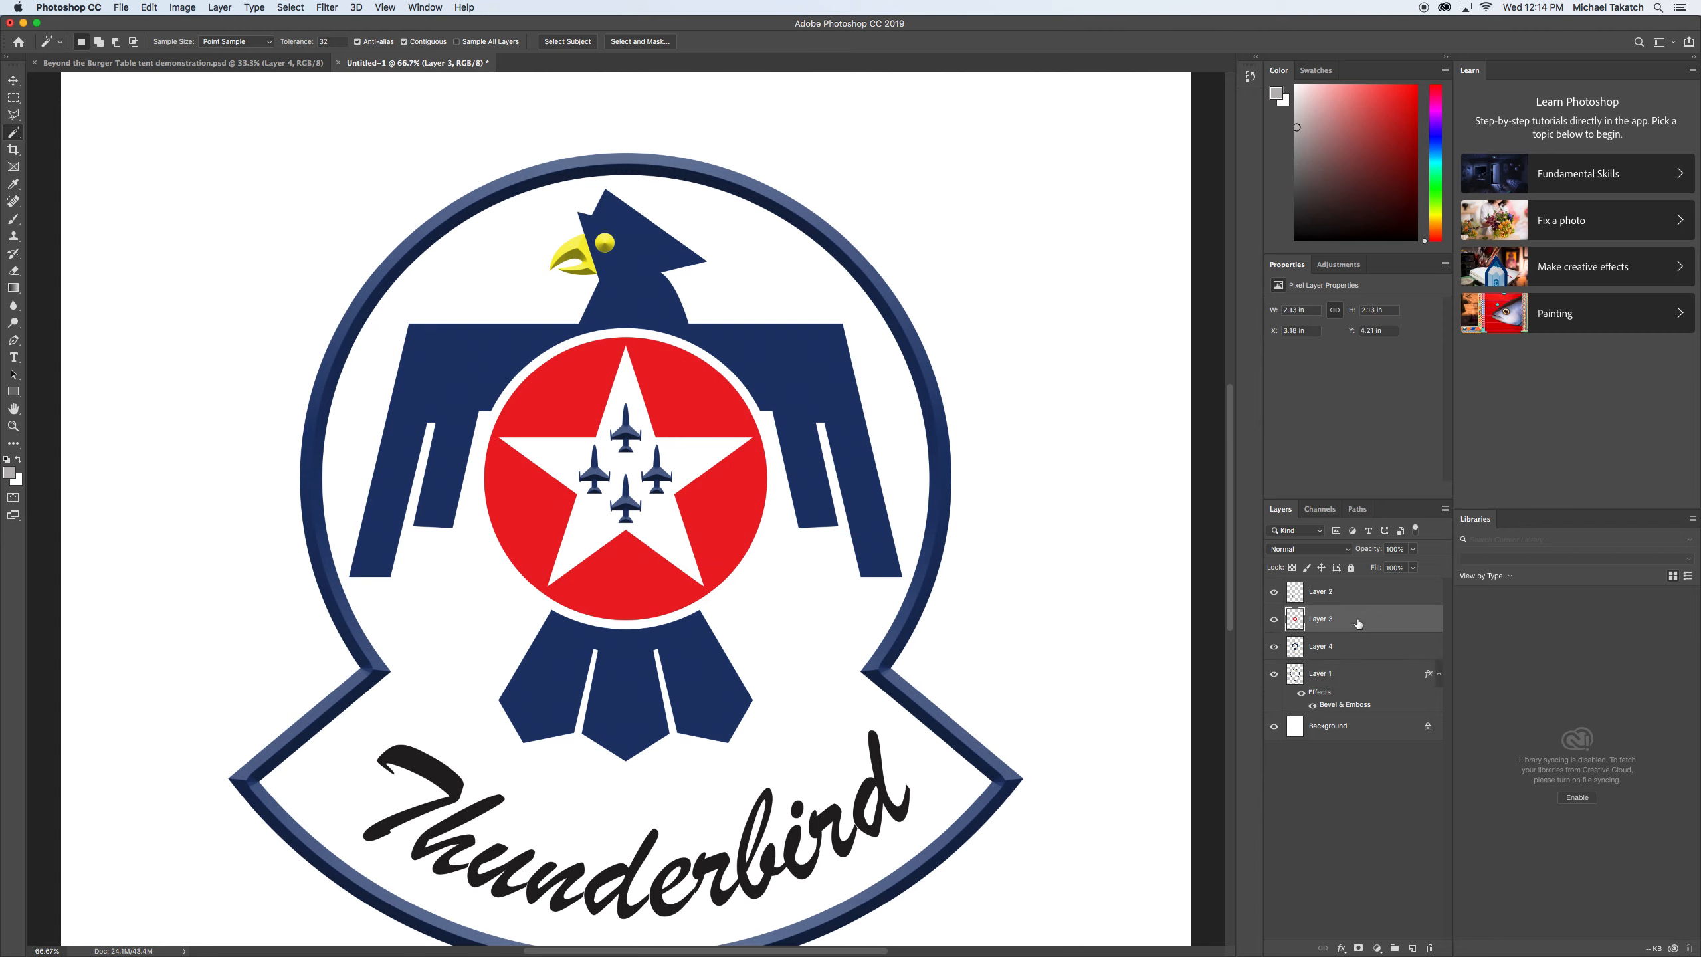
{"action": "left_click", "coordinate": [1429, 675]}
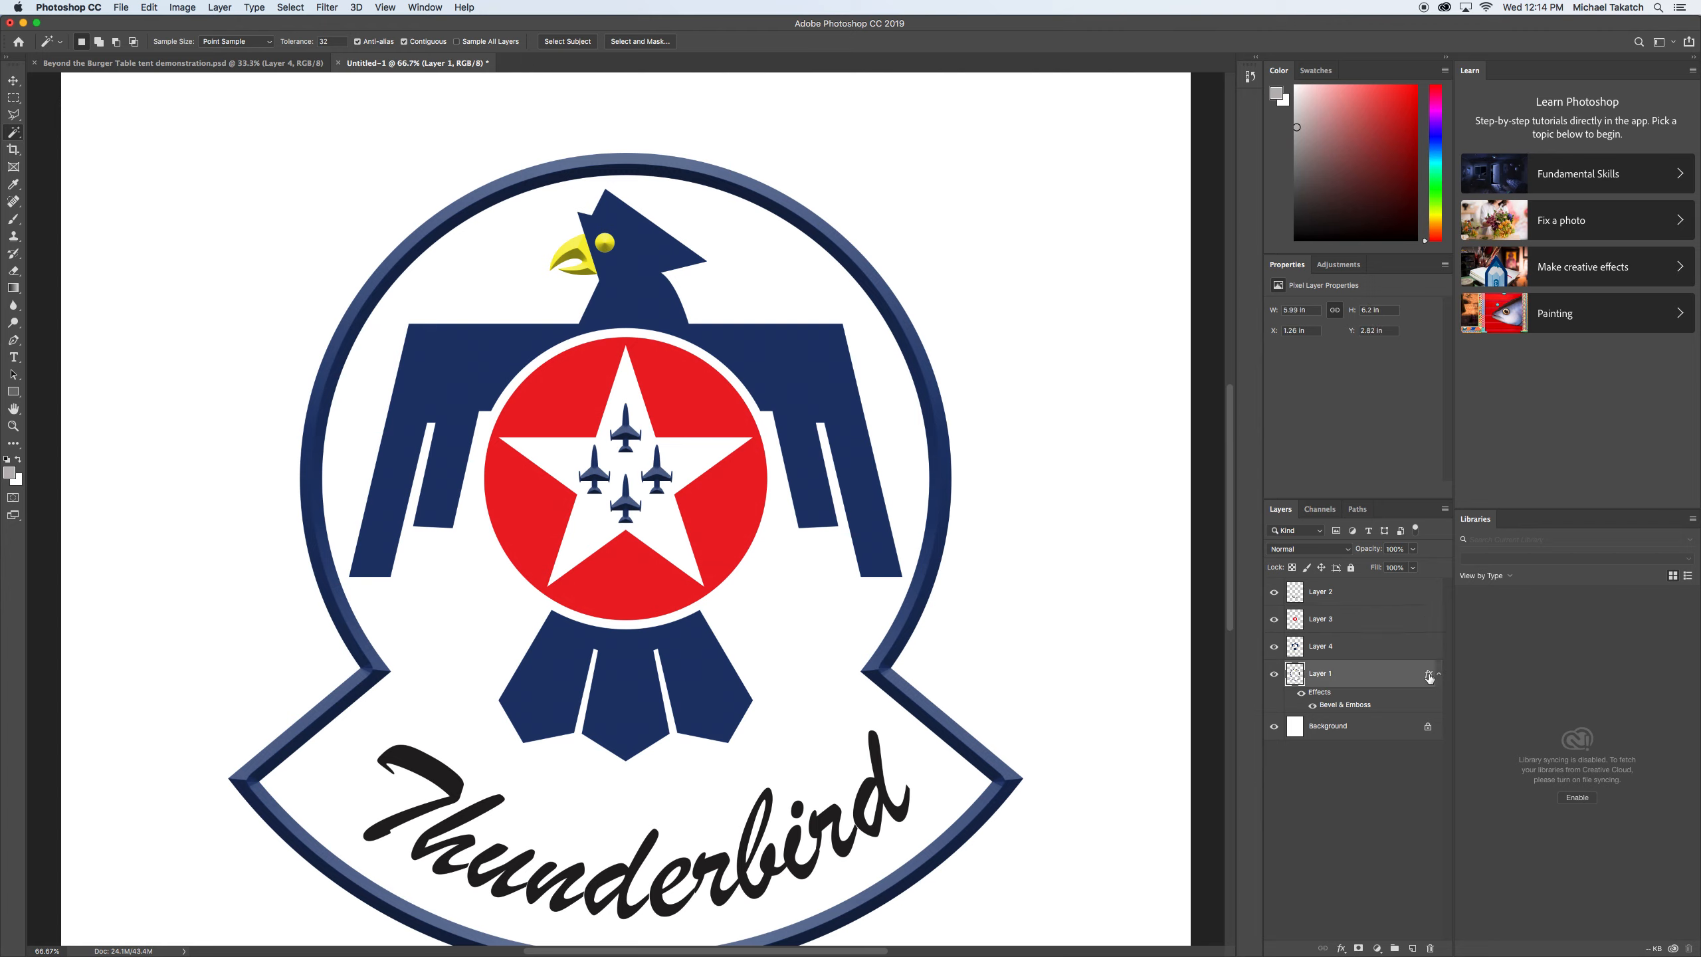
{"action": "left_click_drag", "start_coordinate": [1429, 675], "coordinate": [1425, 626]}
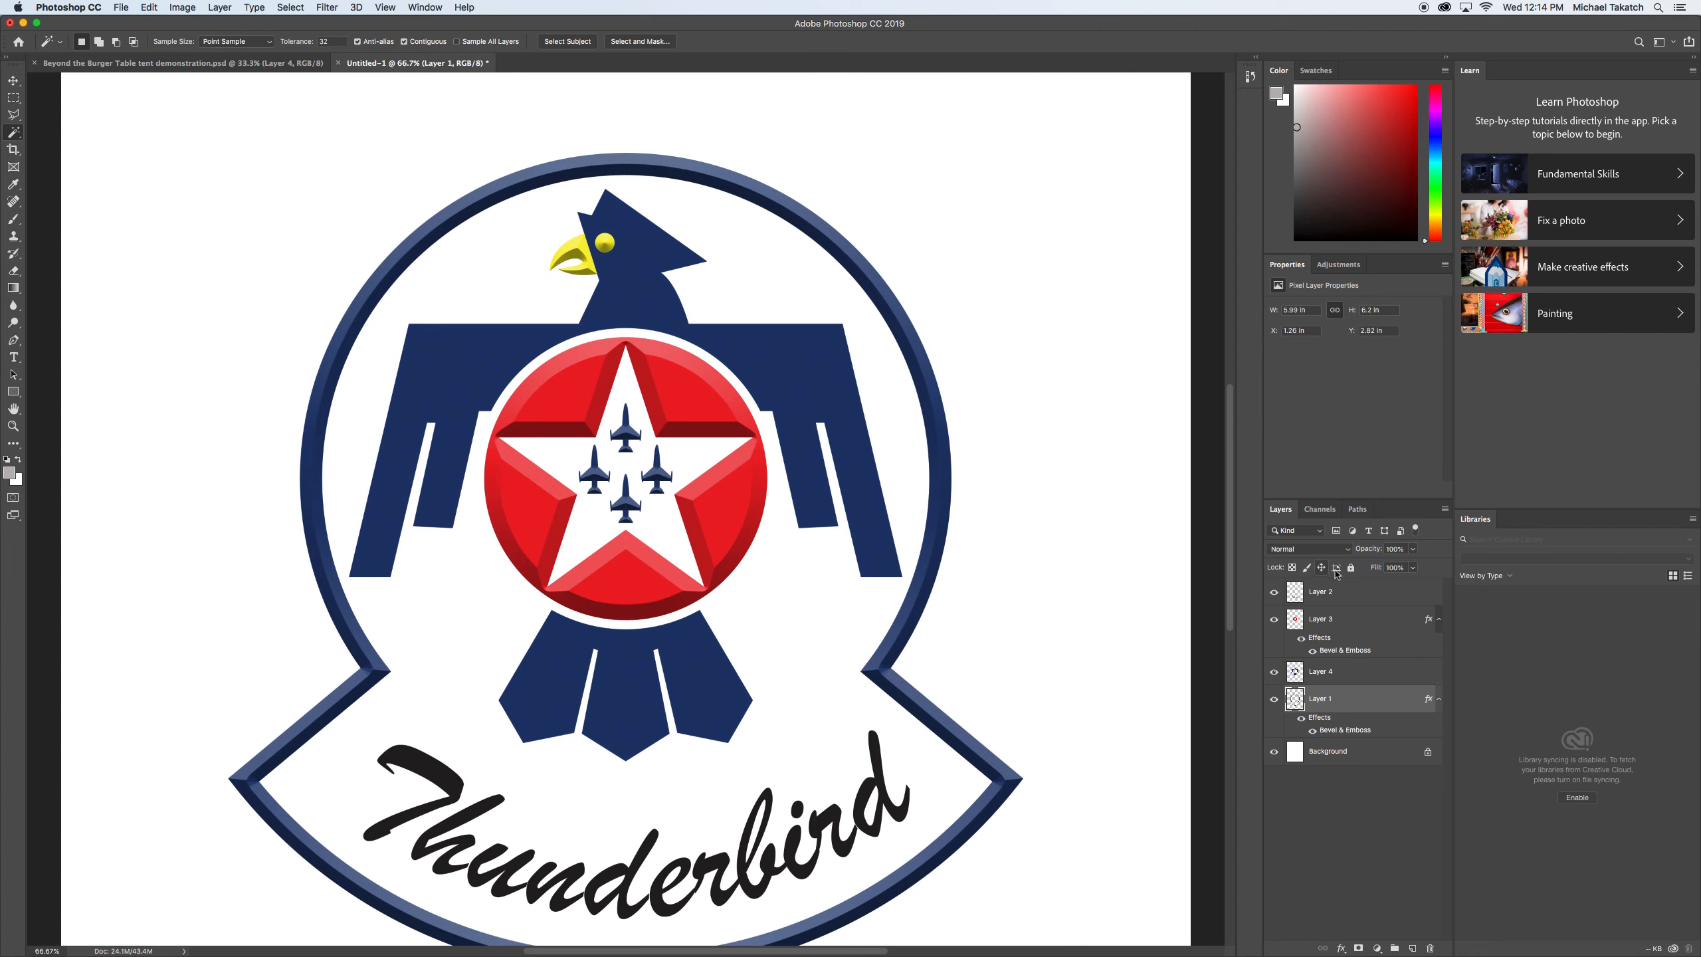
Try a smaller bevel on the red star layer, set its Bevel & Emboss size to 0 px, and apply the layer style.
{"action": "left_click", "coordinate": [1356, 617]}
{"action": "double_click", "coordinate": [1356, 618]}
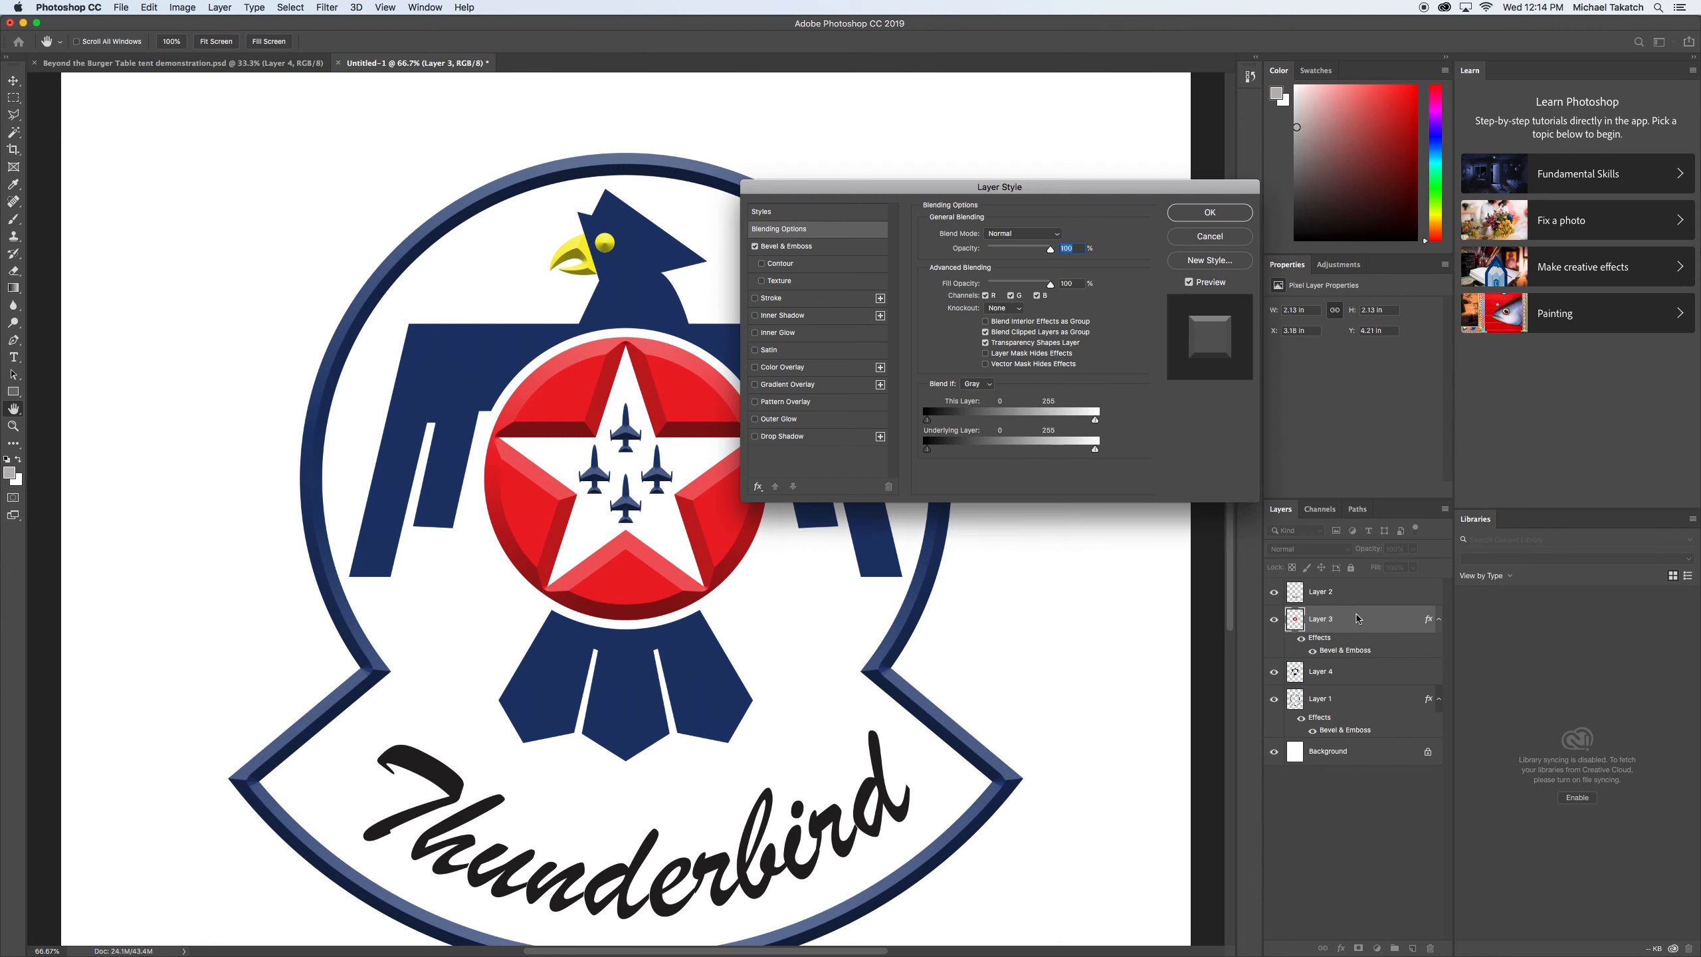
{"action": "left_click", "coordinate": [821, 248]}
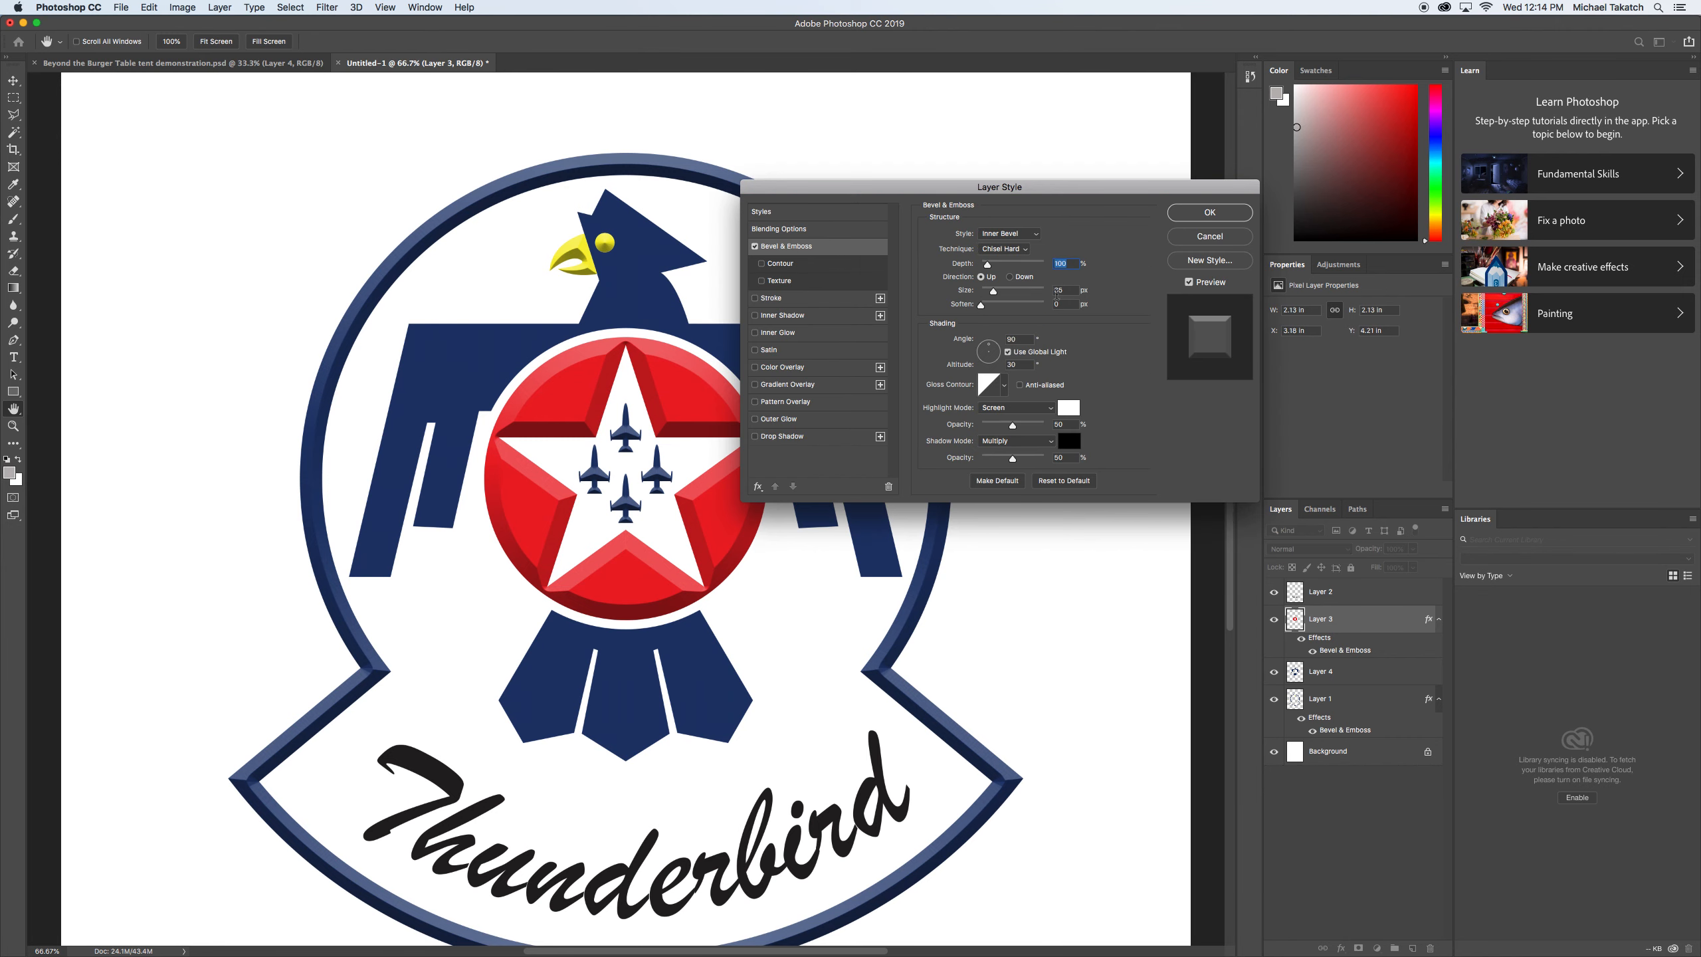
{"action": "left_click_drag", "start_coordinate": [993, 292], "coordinate": [988, 295]}
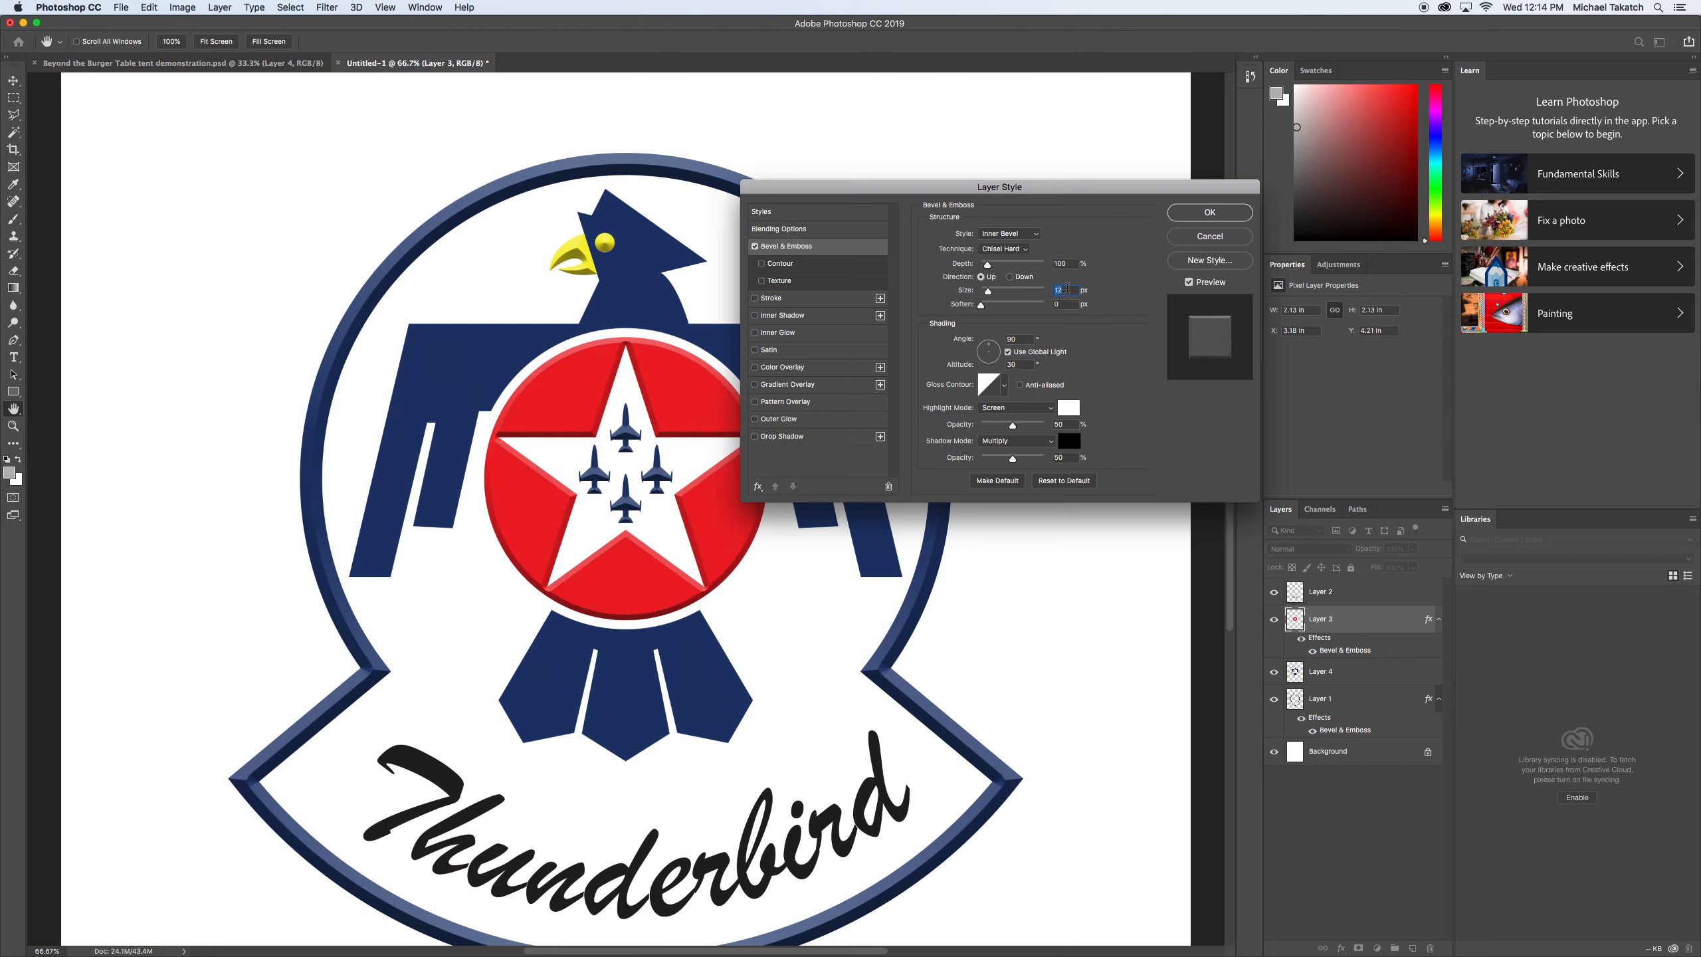
{"action": "type", "text": "0"}
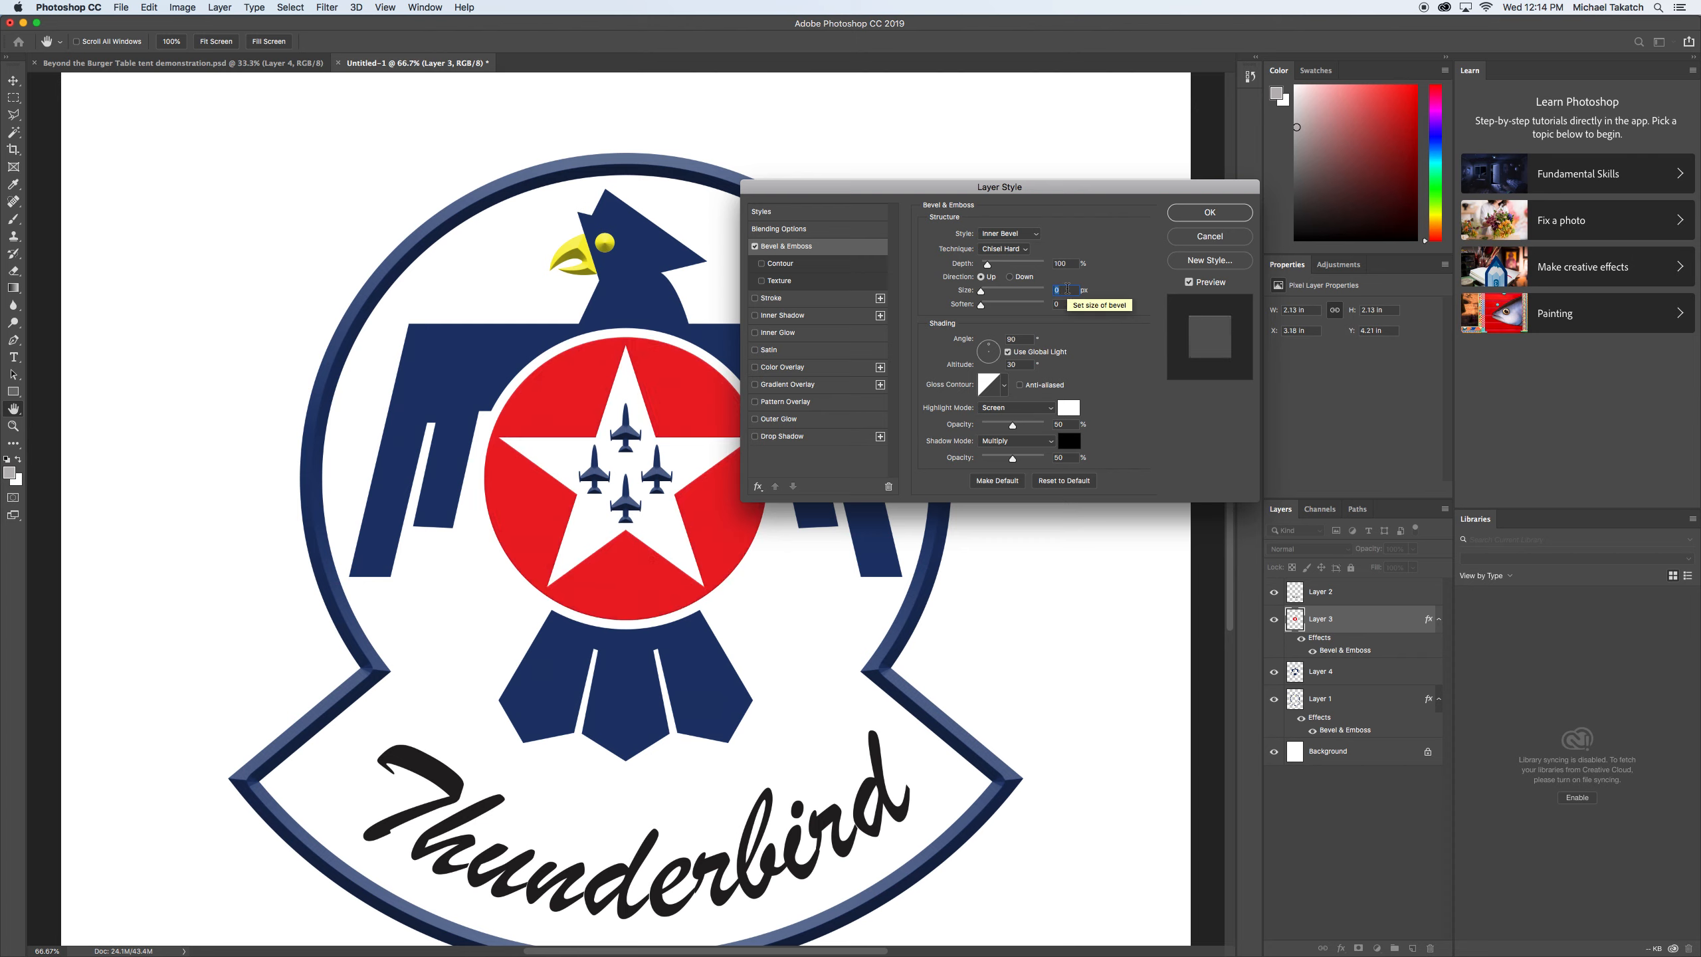
{"action": "left_click", "coordinate": [1208, 213]}
{"action": "key", "text": "w"}
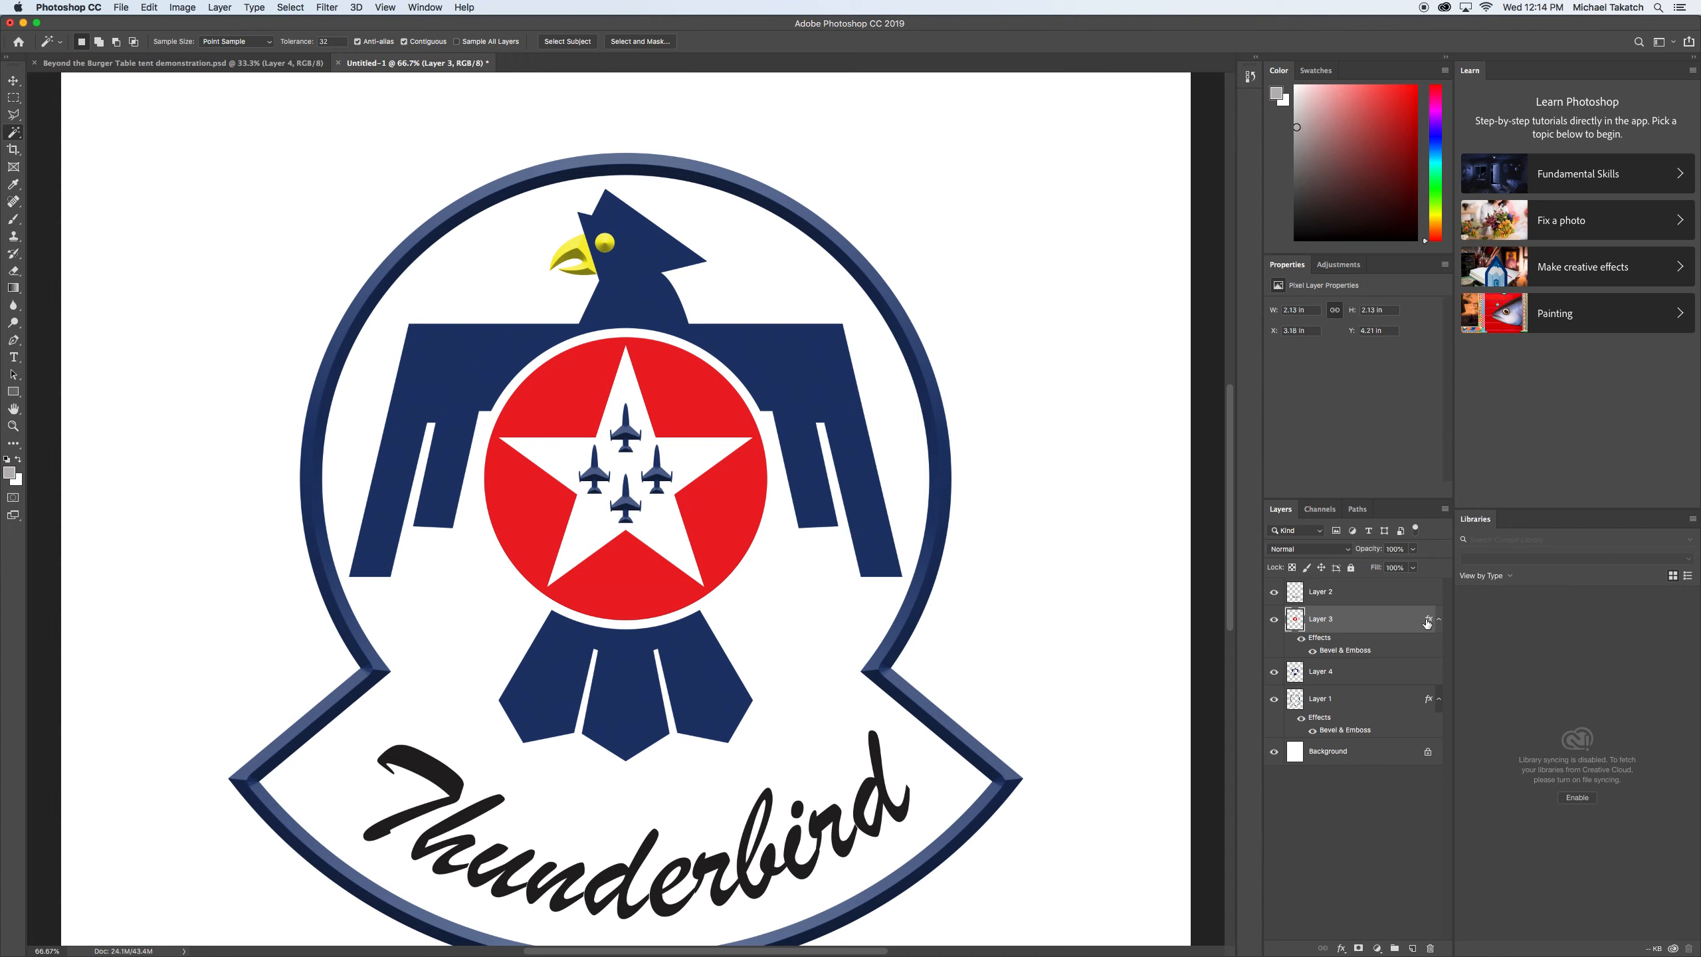
Try moving a copy of the red star layer's Bevel & Emboss effect onto Layer 4, the blue bird, and check its bevel settings.
{"action": "left_click_drag", "start_coordinate": [1427, 622], "coordinate": [1389, 676]}
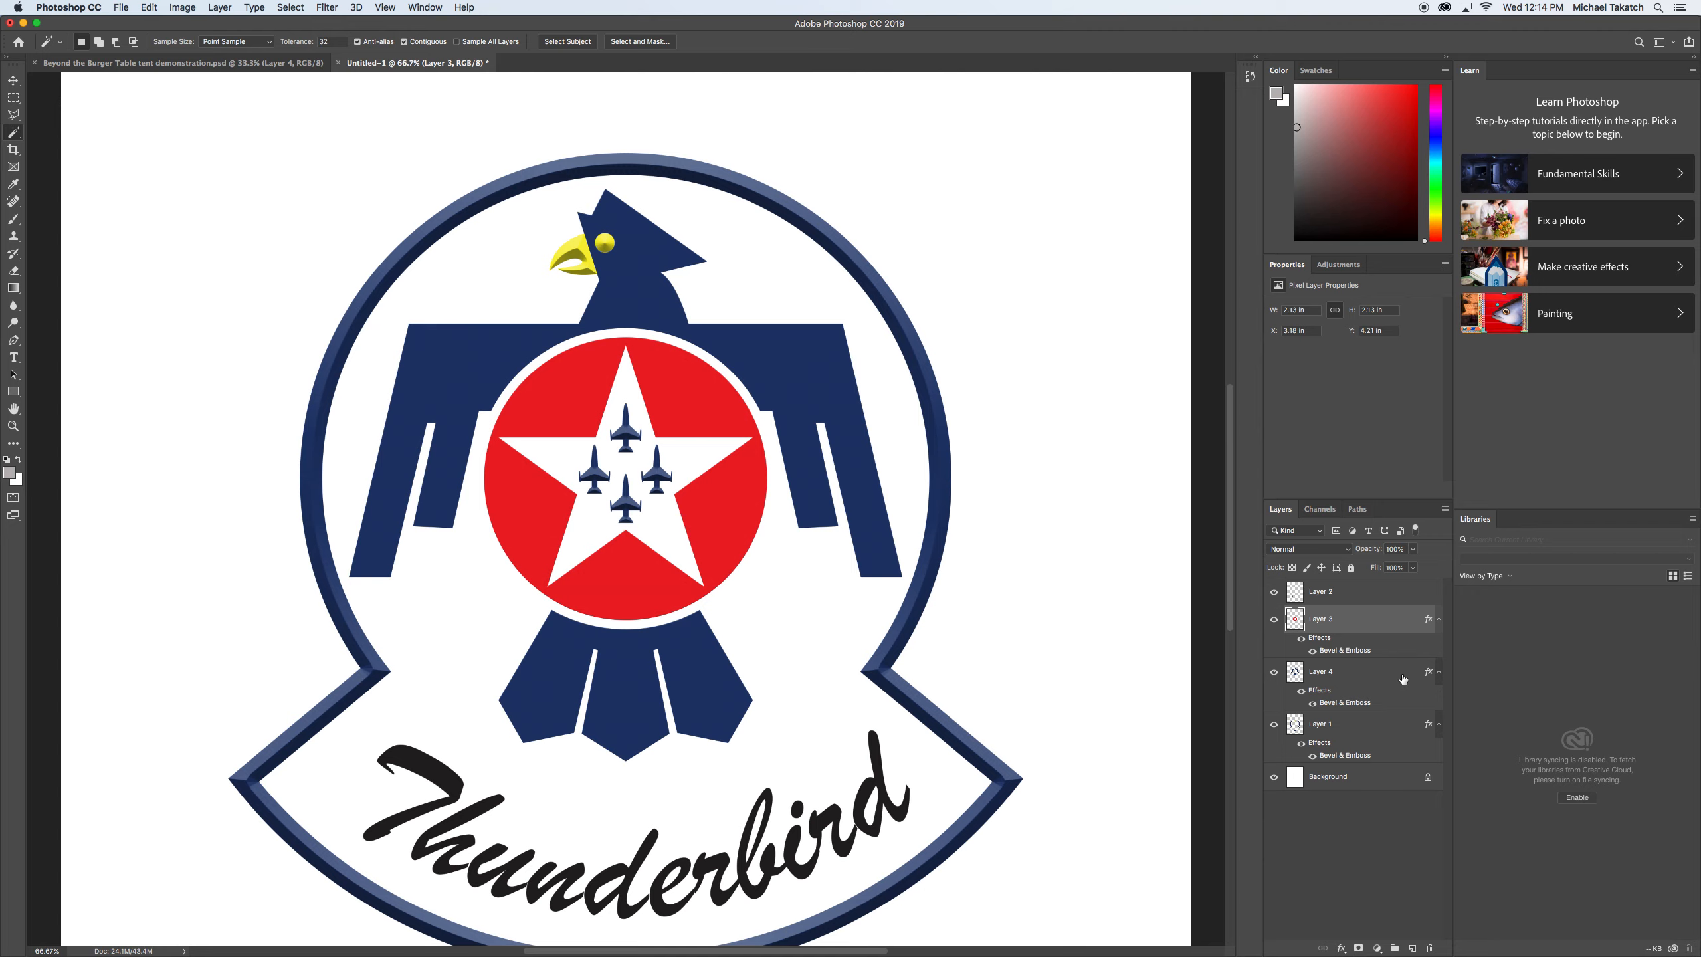
{"action": "left_click", "coordinate": [1273, 672]}
{"action": "left_click", "coordinate": [1273, 673]}
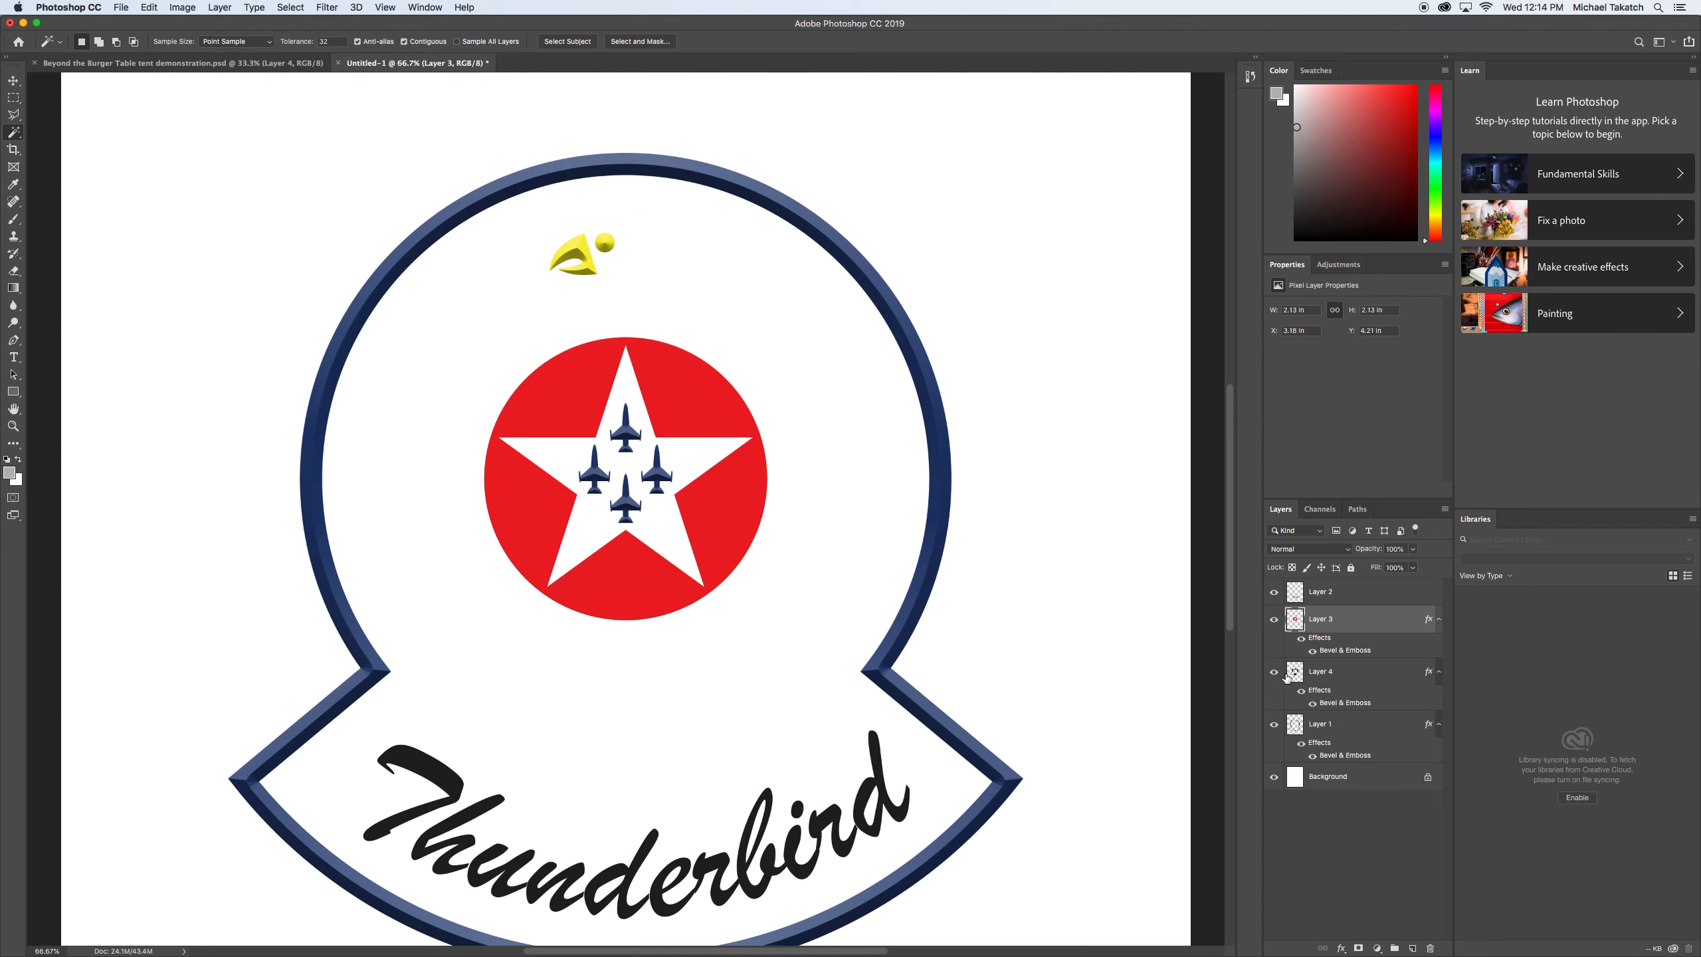
{"action": "double_click", "coordinate": [1370, 673]}
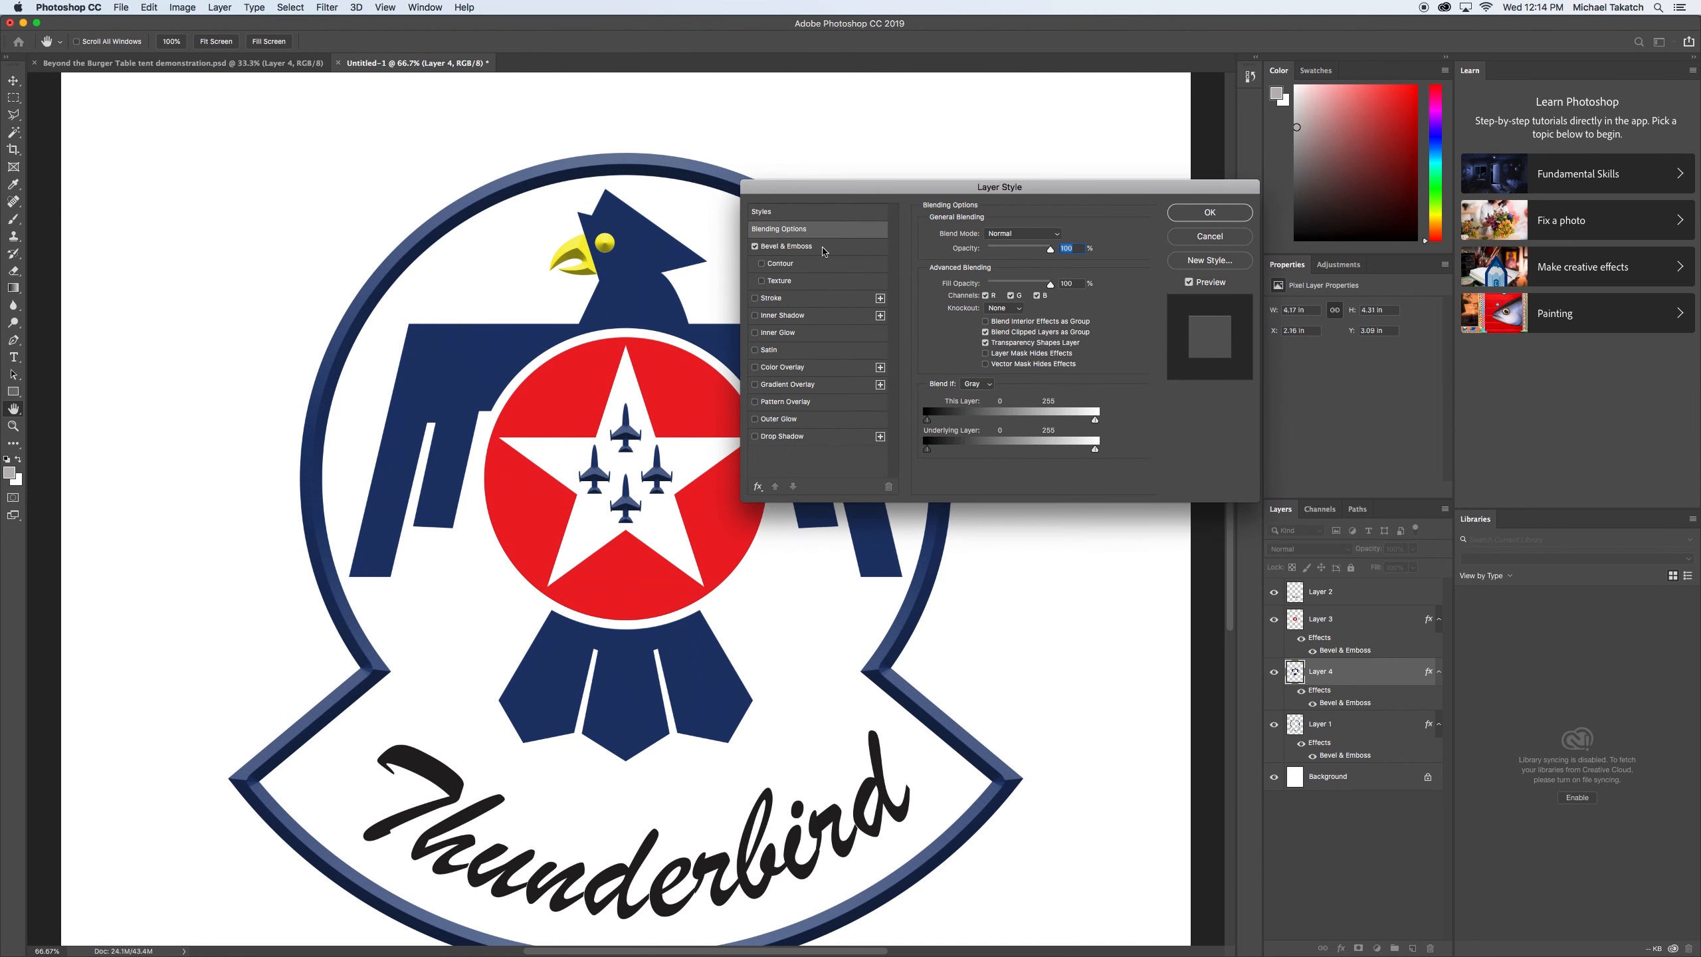
{"action": "left_click", "coordinate": [797, 247]}
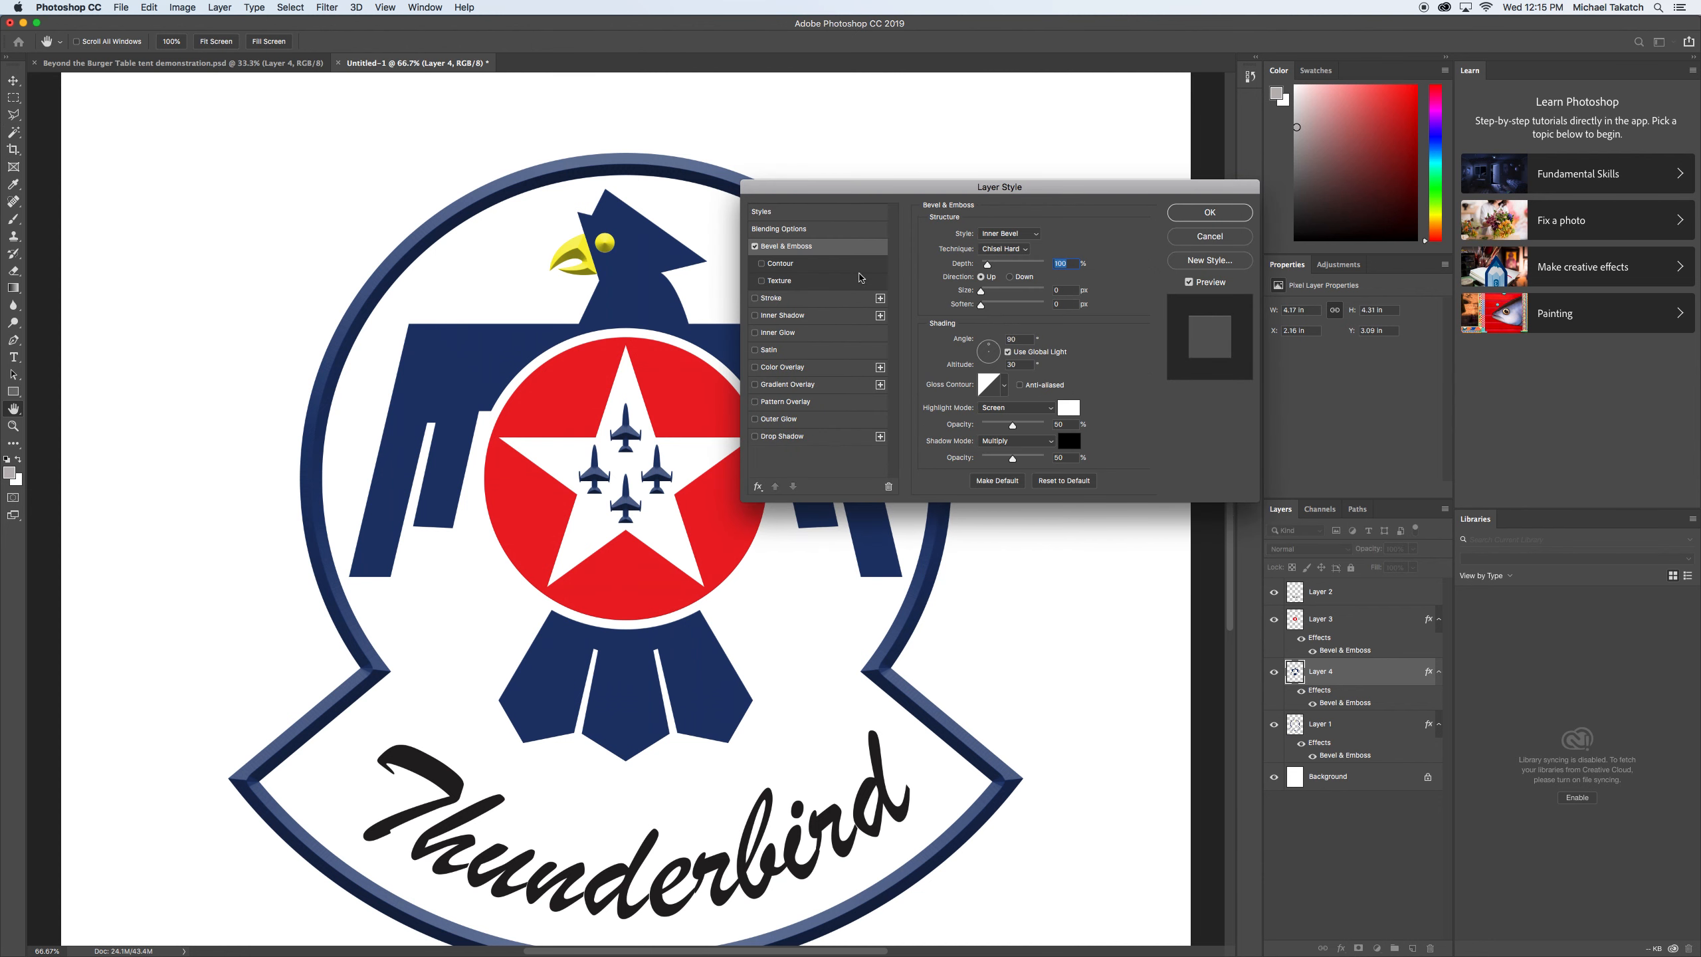
{"action": "left_click", "coordinate": [1219, 240]}
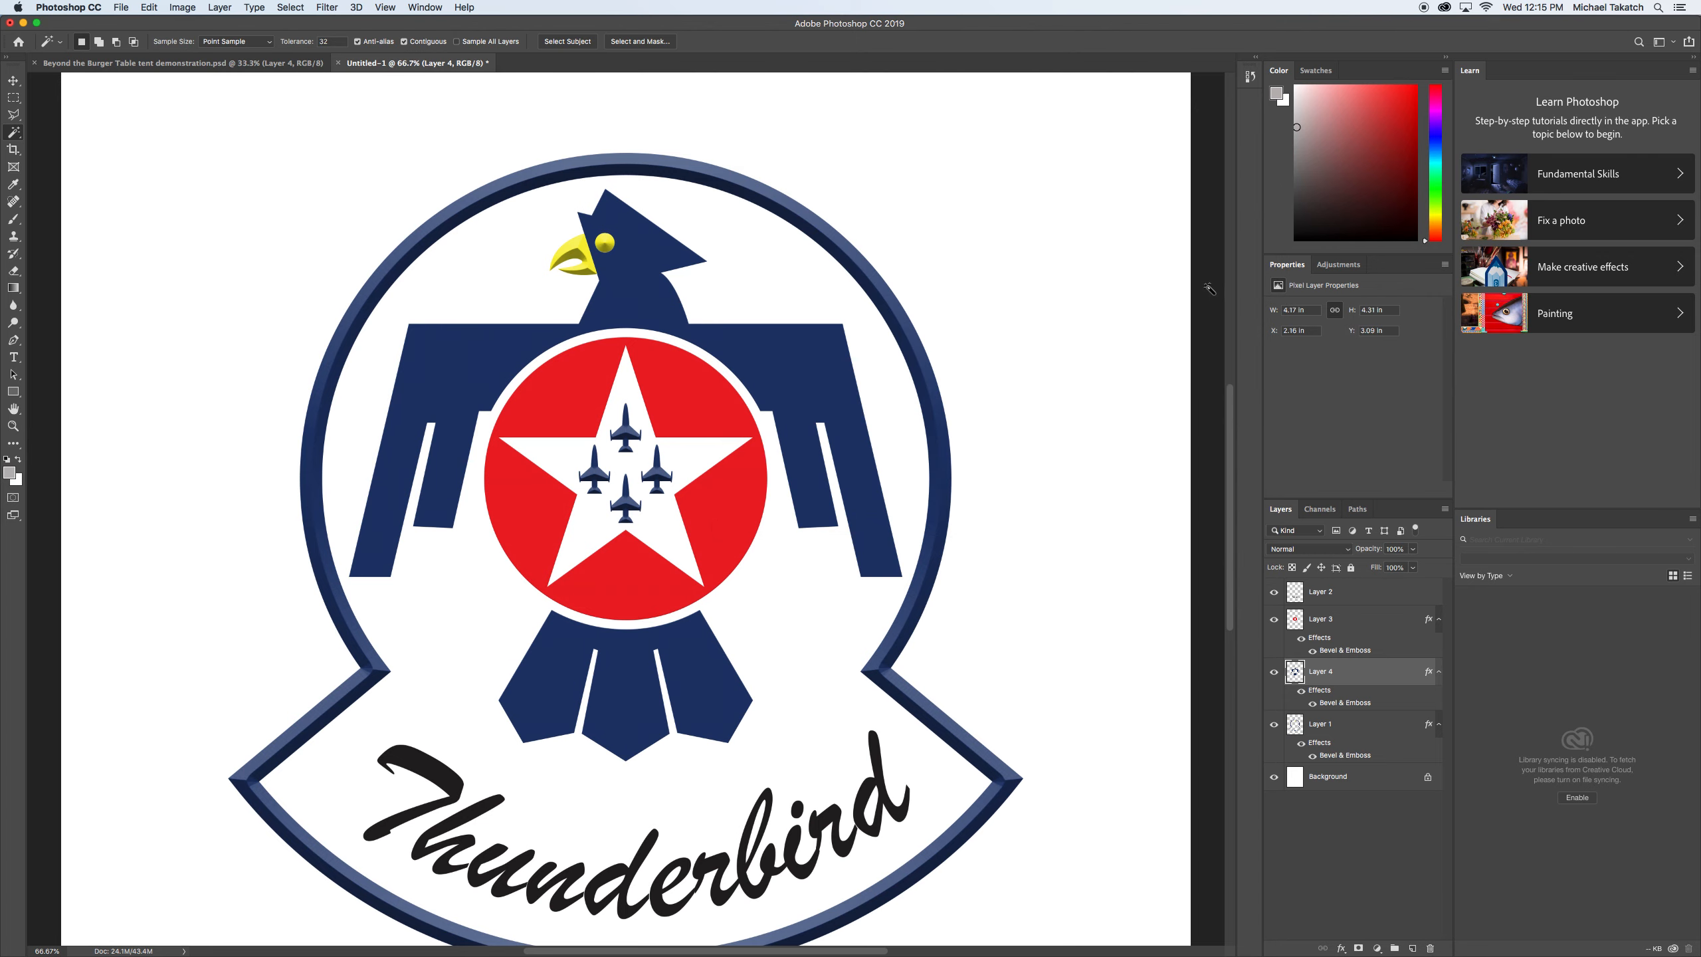
Undo the effect copied onto Layer 4 and the last bevel size change on the red star layer.
{"action": "key", "text": "super+z"}
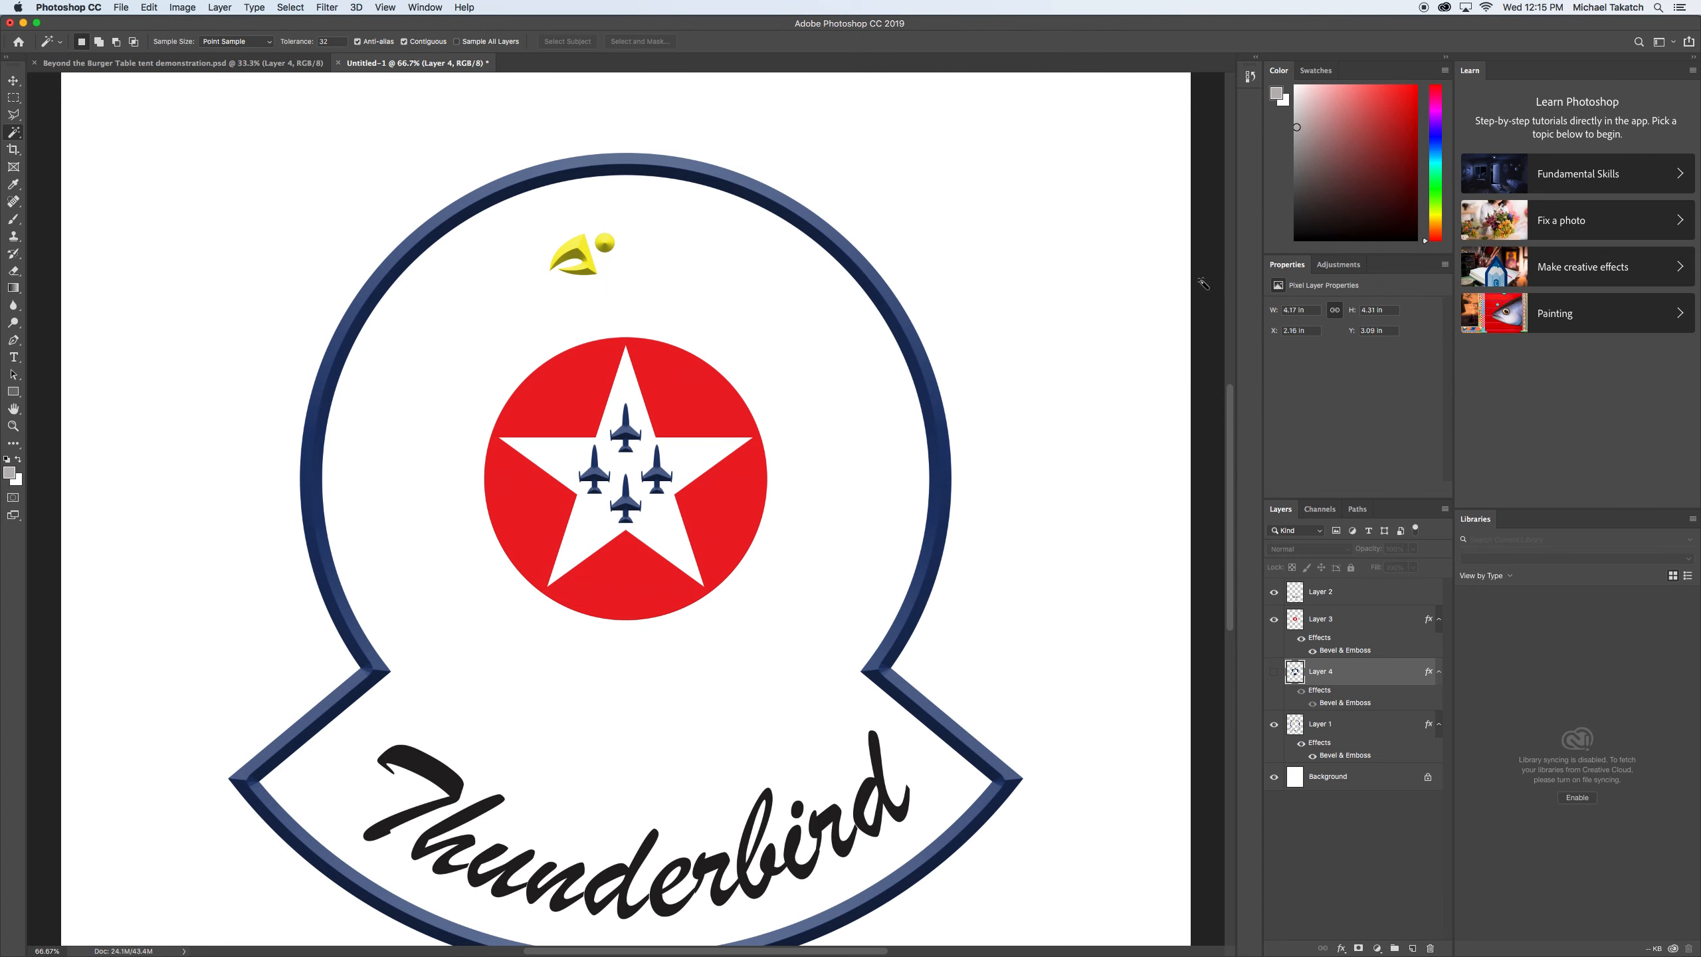
{"action": "key", "text": "super+shift+z"}
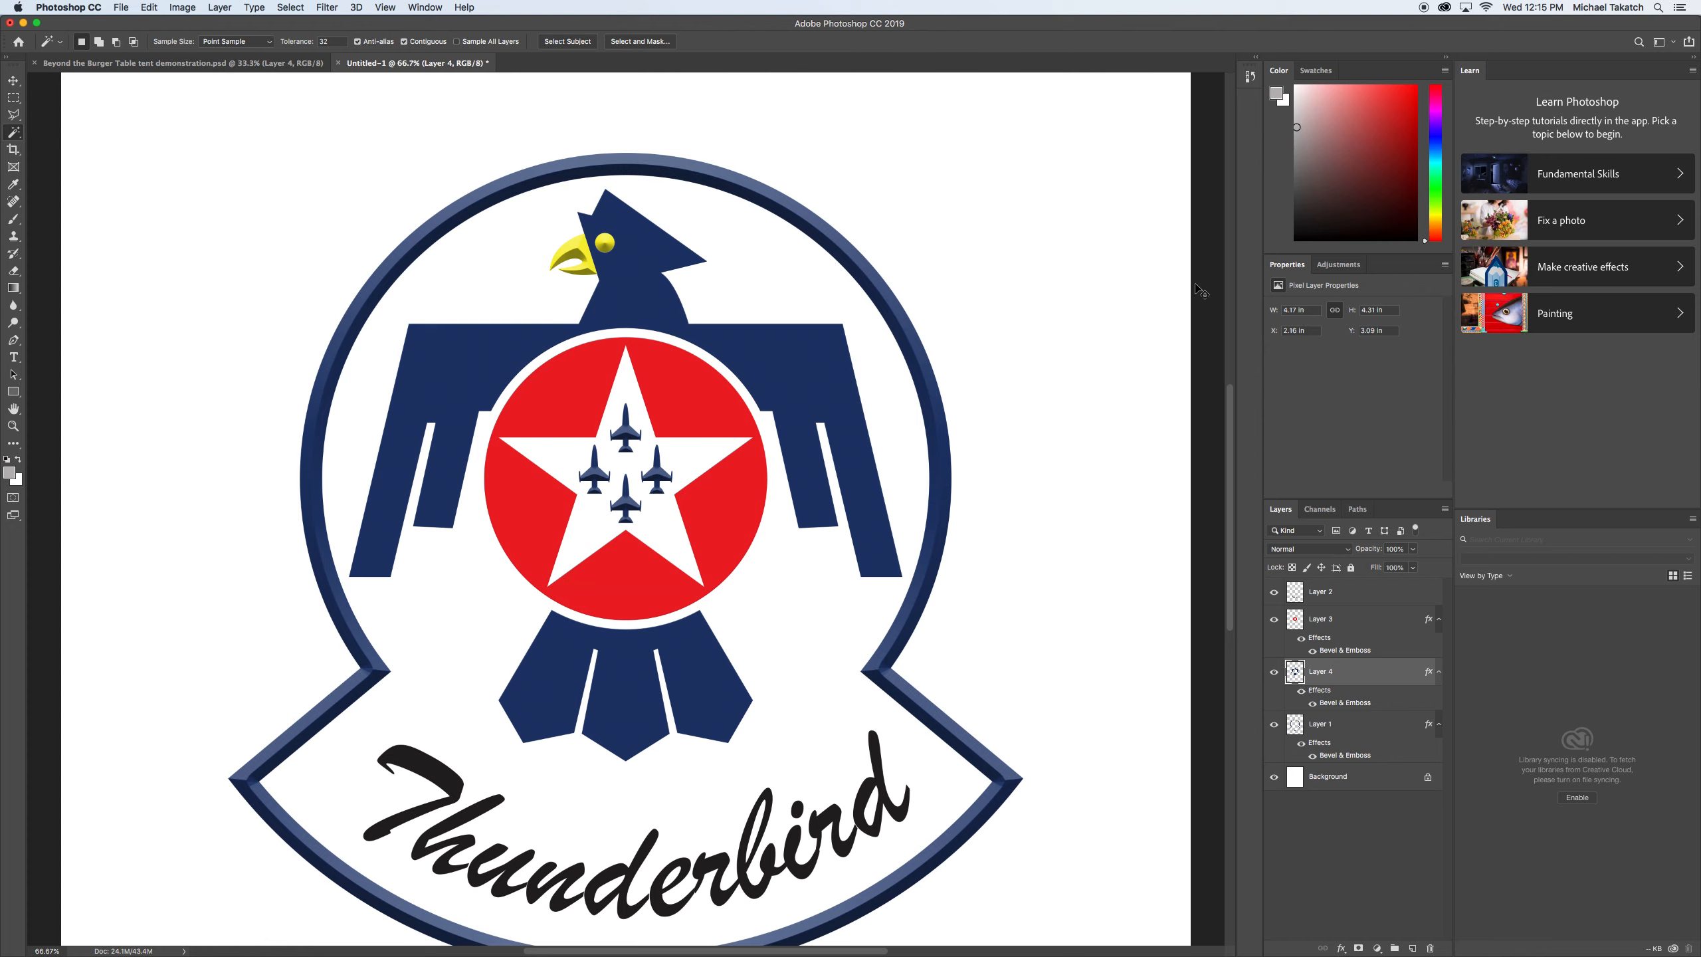
{"action": "key", "text": "super+z"}
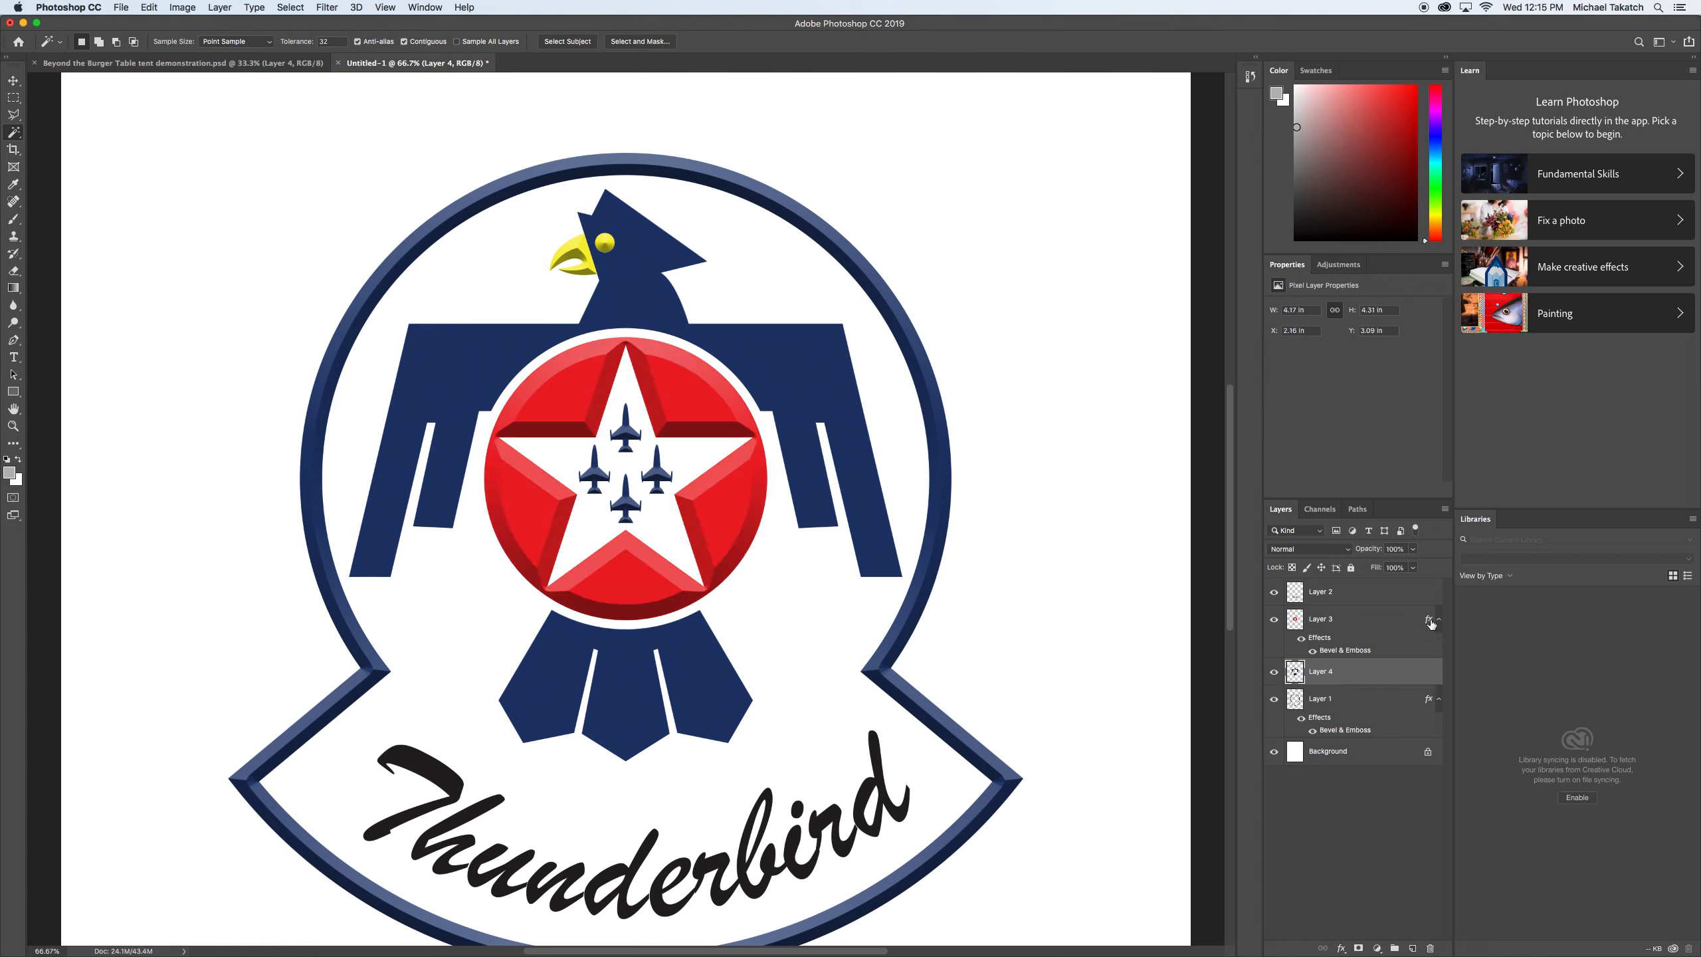
Set the Bevel & Emboss size of the red star layer, Layer 3, to 12 px and apply the layer style.
{"action": "left_click", "coordinate": [1428, 621]}
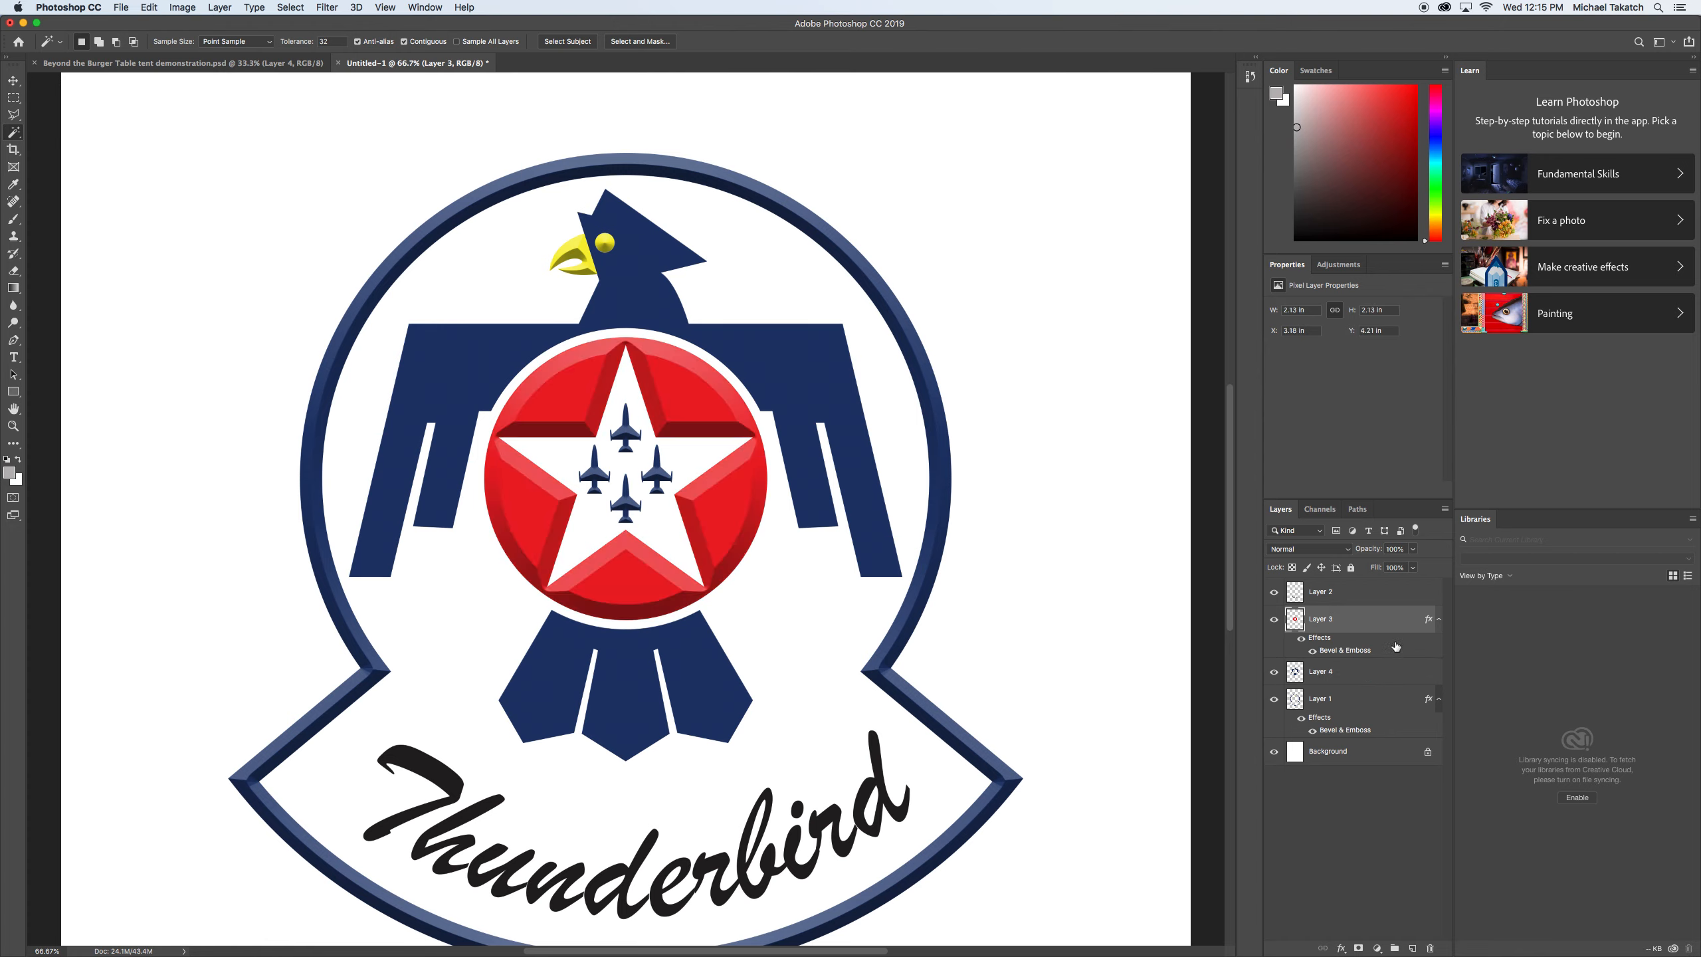
{"action": "double_click", "coordinate": [1347, 650]}
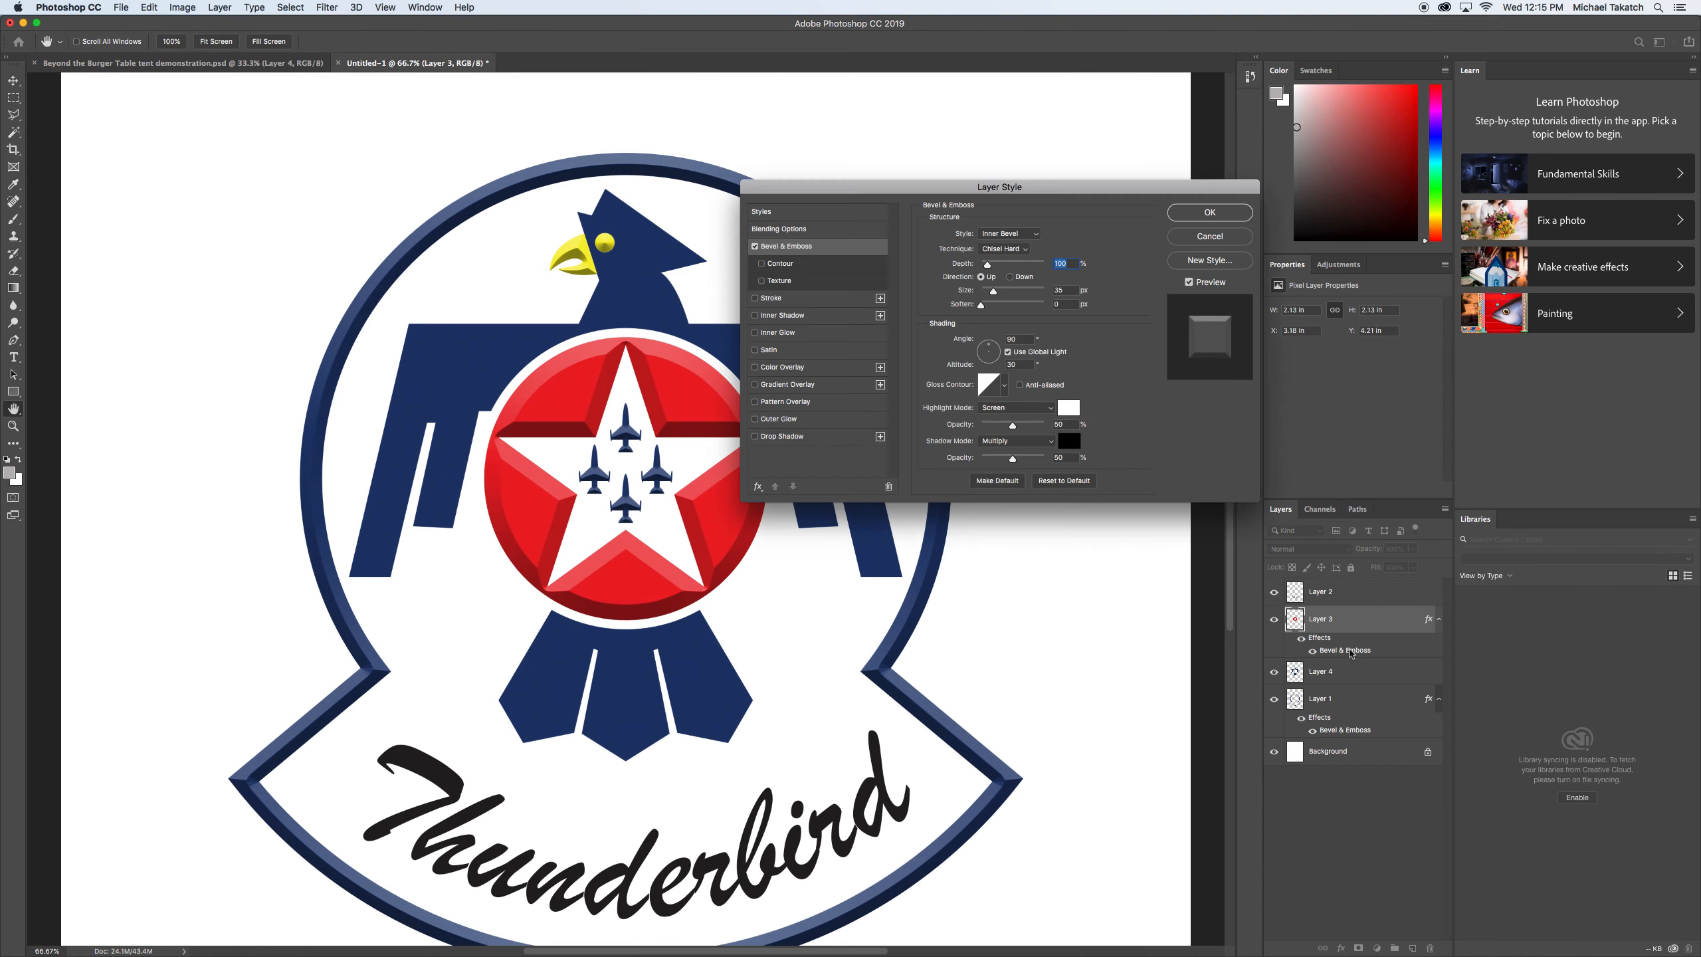
{"action": "left_click", "coordinate": [817, 248]}
{"action": "double_click", "coordinate": [1069, 290]}
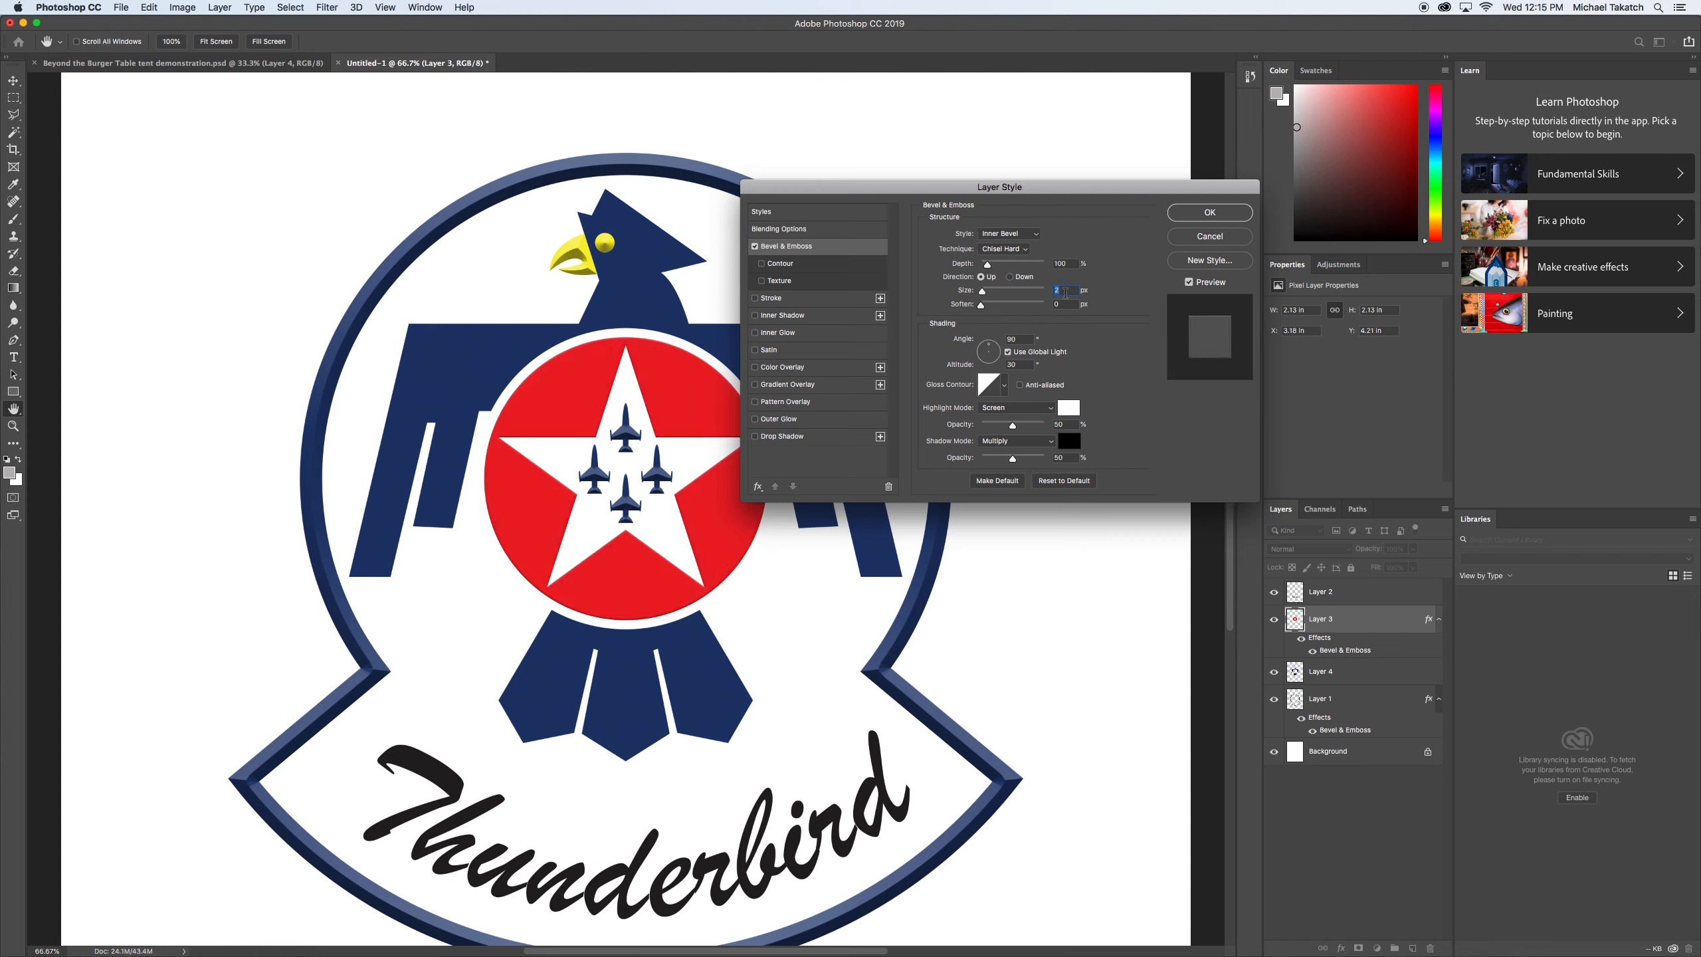
{"action": "key", "text": "Up"}
{"action": "key", "text": "Up"}
{"action": "key", "text": "Up"}
{"action": "key", "text": "Up"}
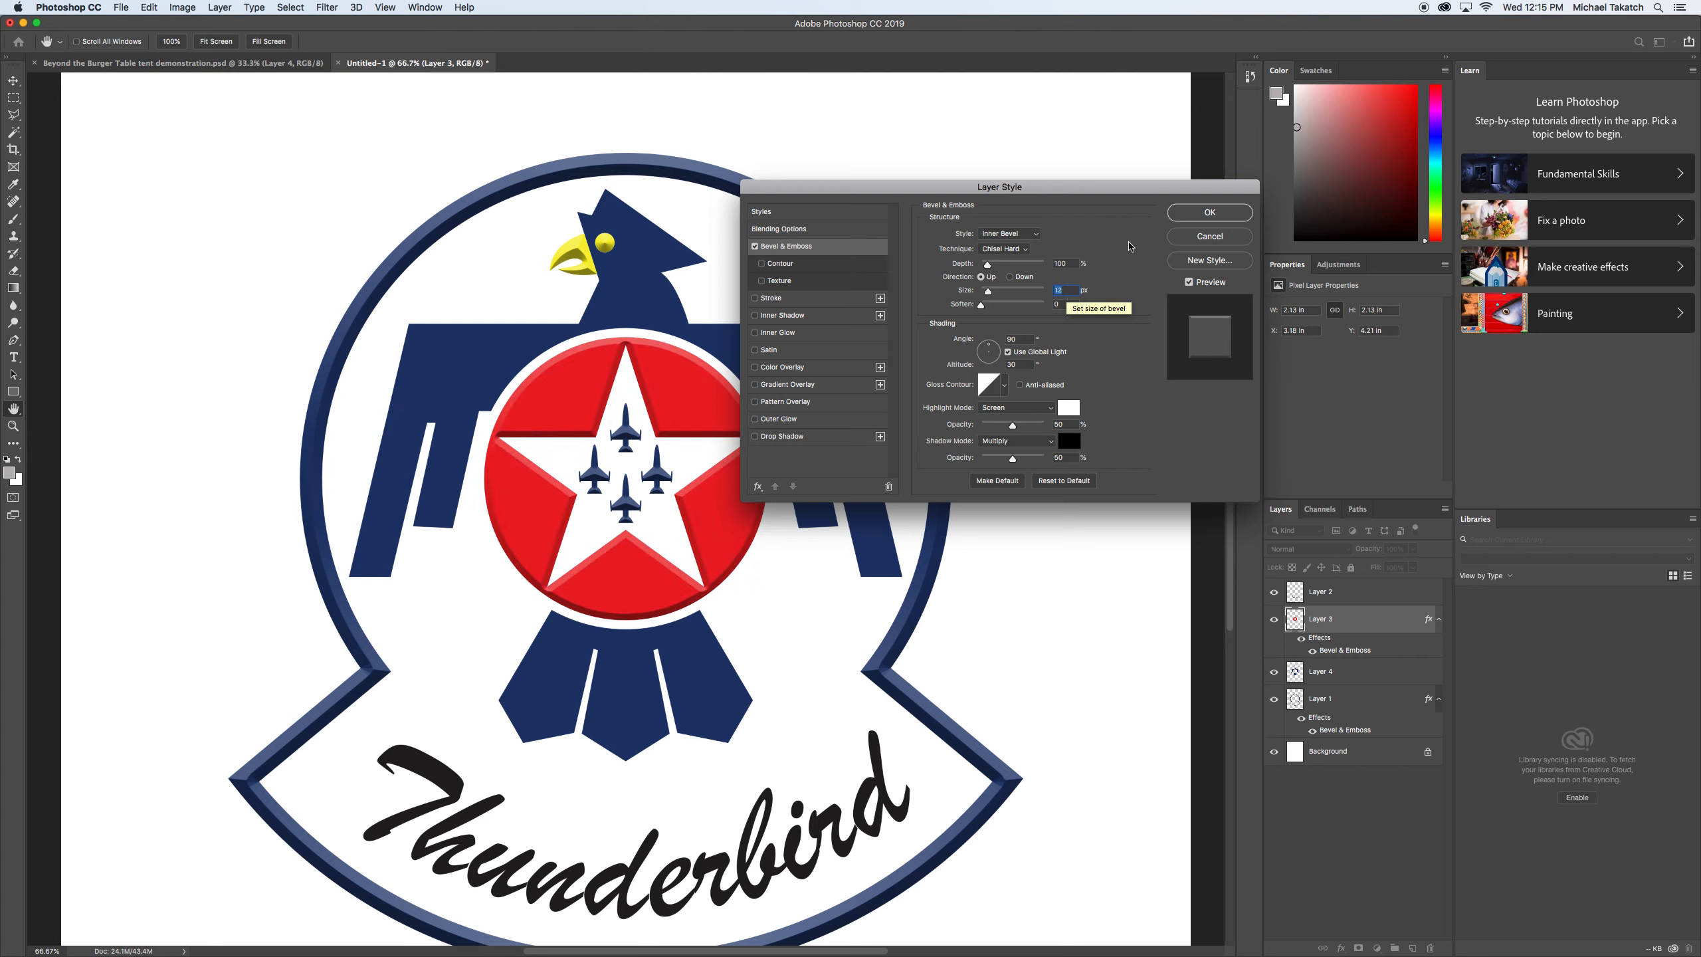
{"action": "key", "text": "Return"}
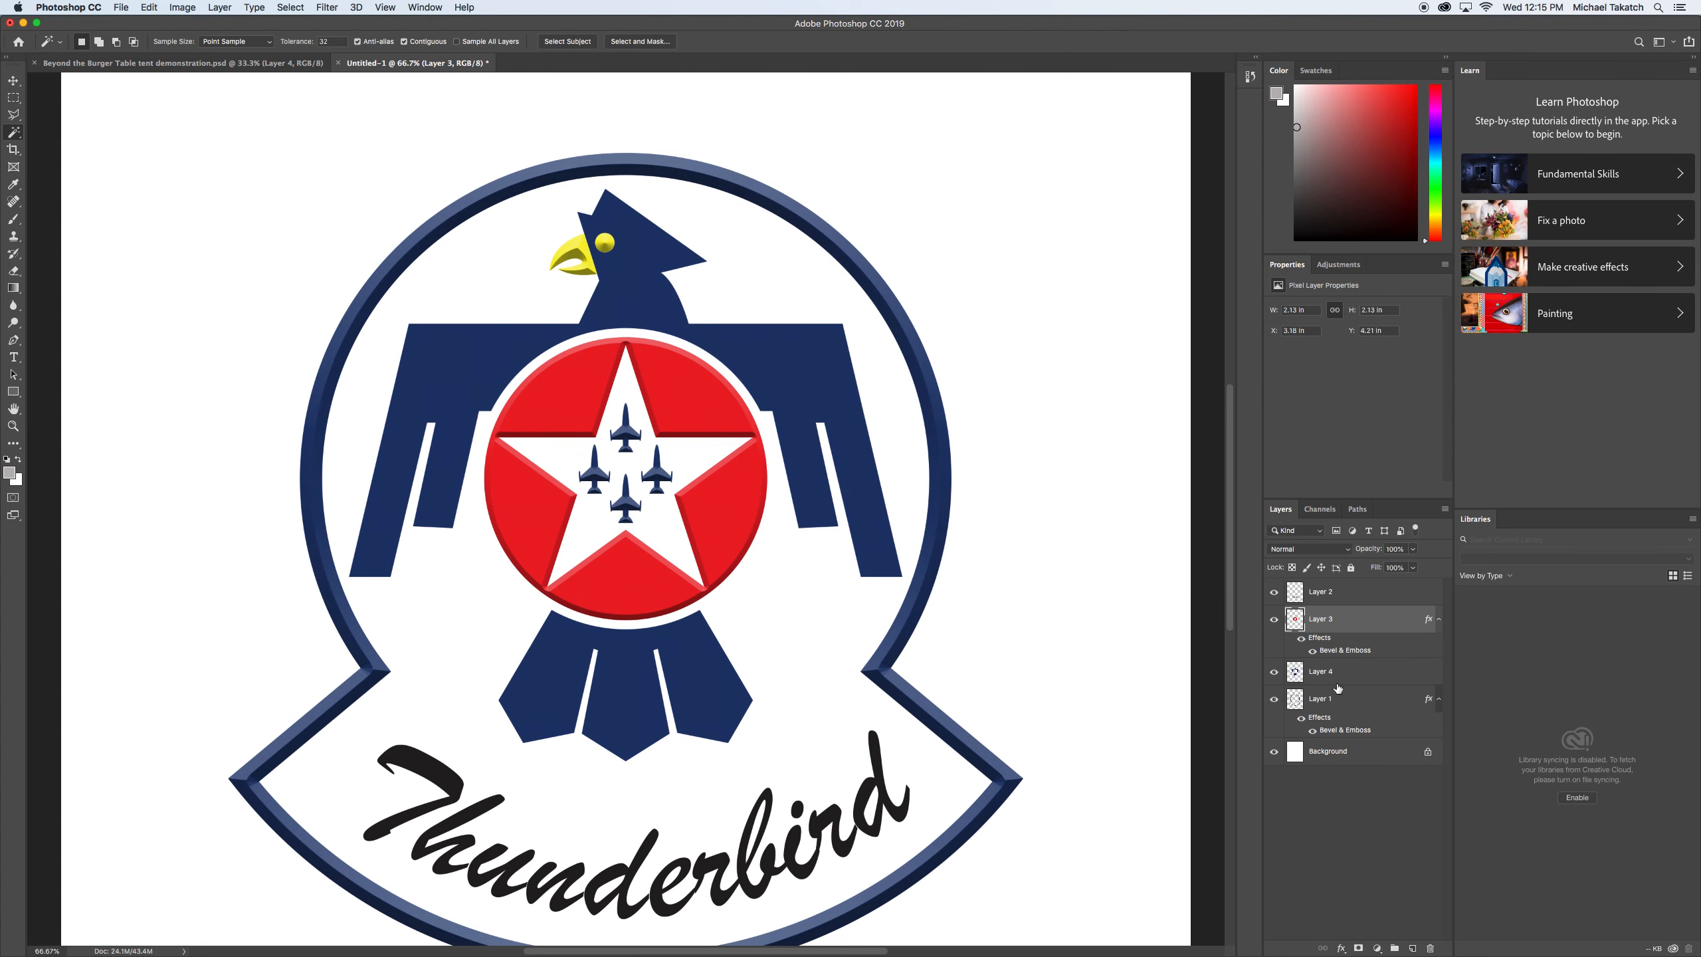
Add a Chisel Hard Bevel & Emboss effect with a 12 px size to the Thunderbird lettering on Layer 2.
{"action": "left_click", "coordinate": [1375, 675]}
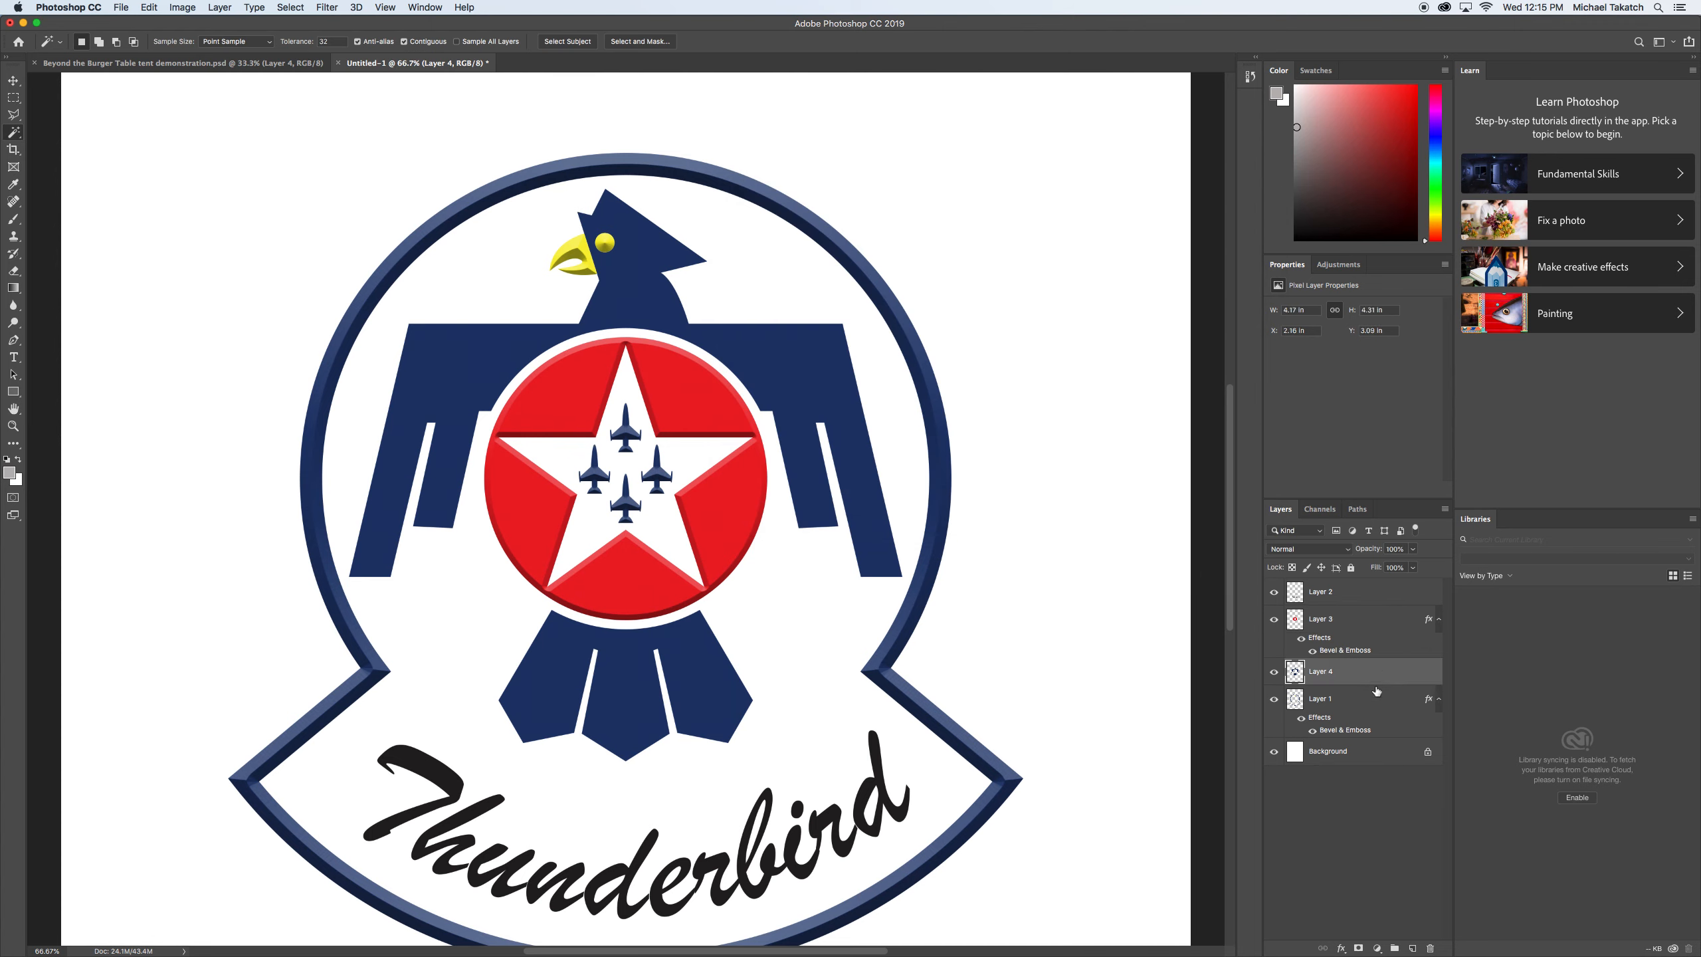
{"action": "left_click", "coordinate": [1368, 591]}
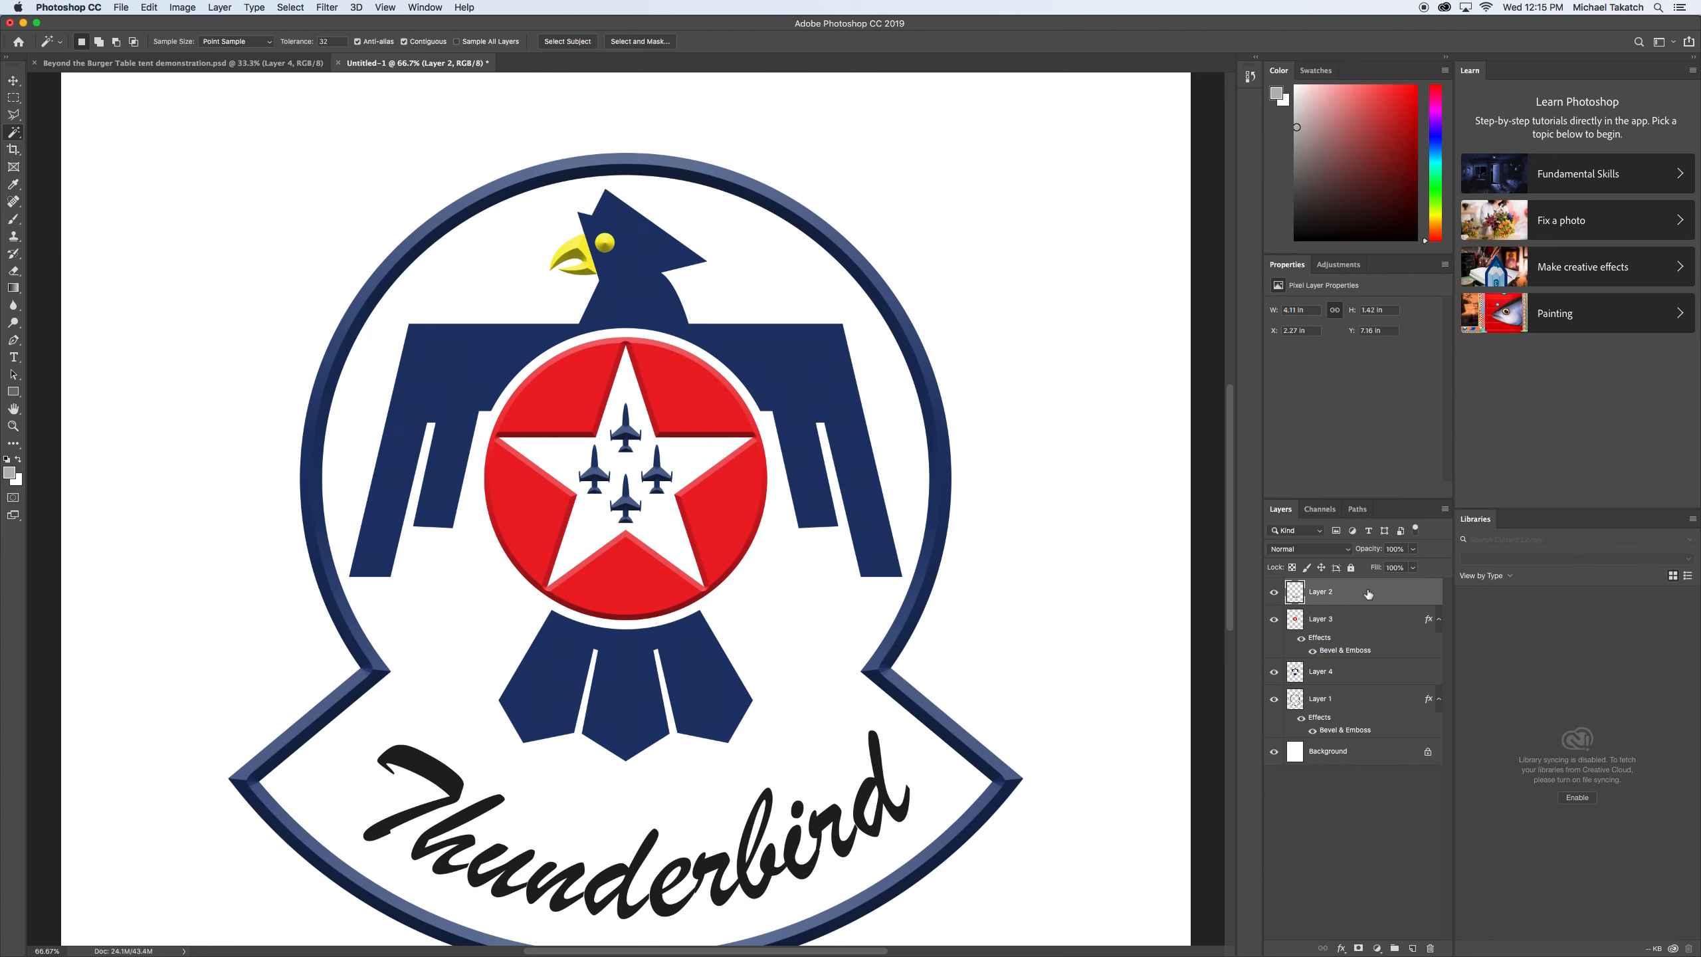
{"action": "double_click", "coordinate": [1368, 592]}
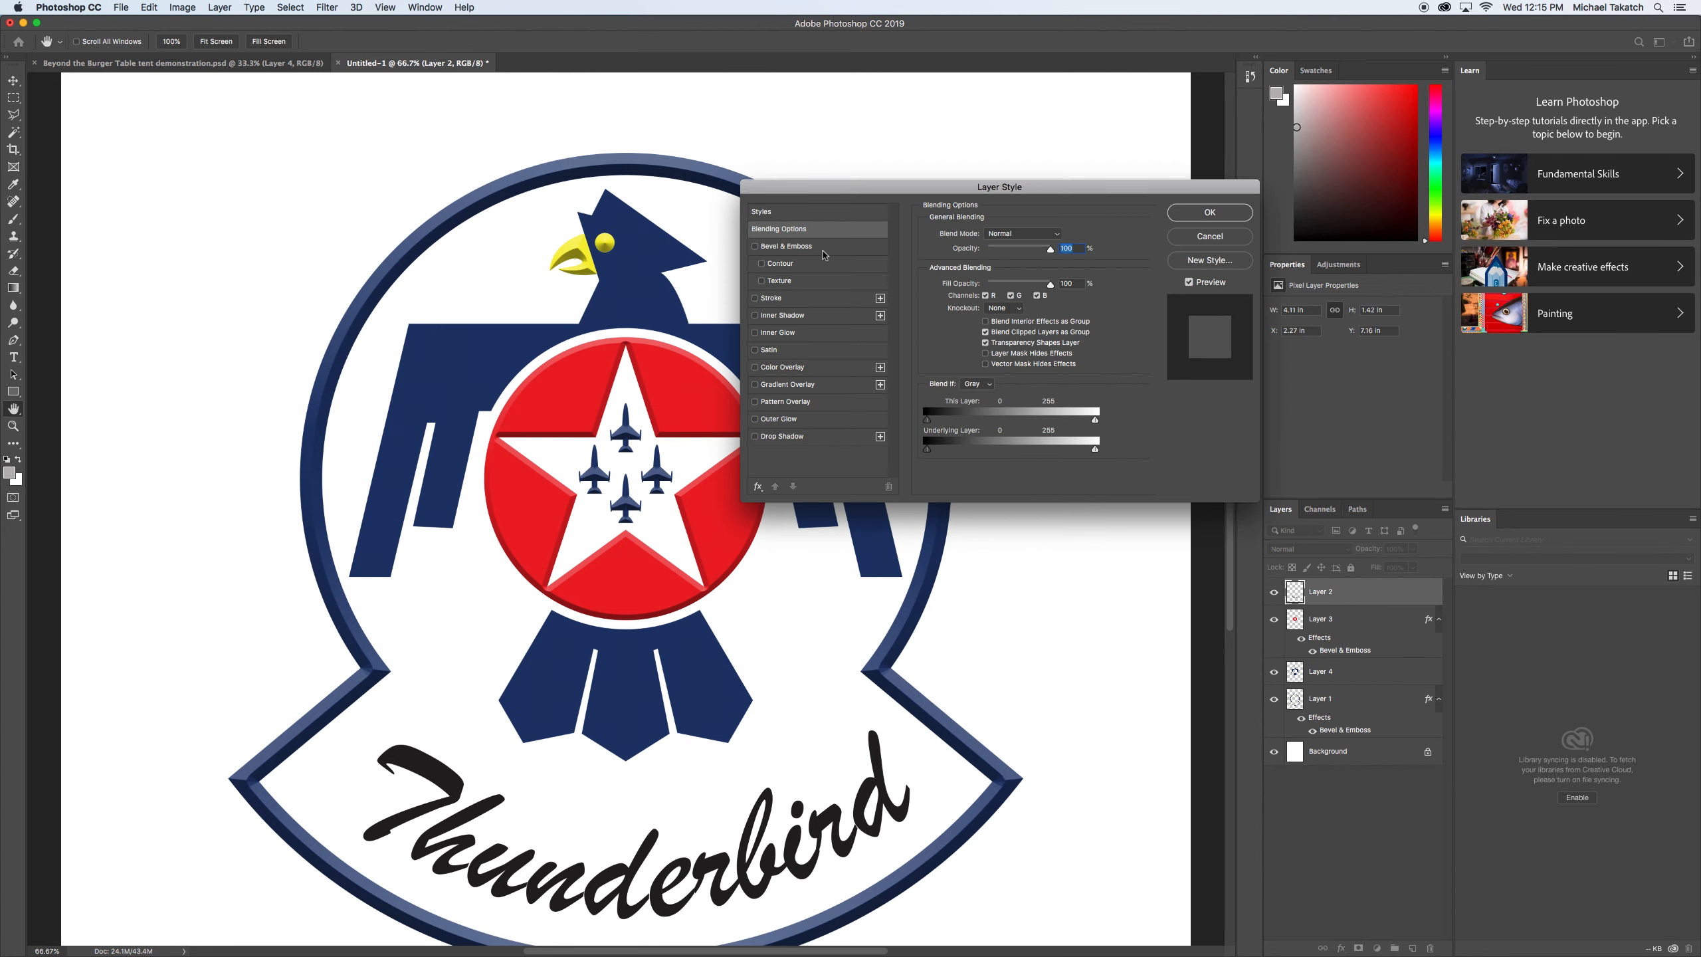
{"action": "left_click", "coordinate": [820, 245]}
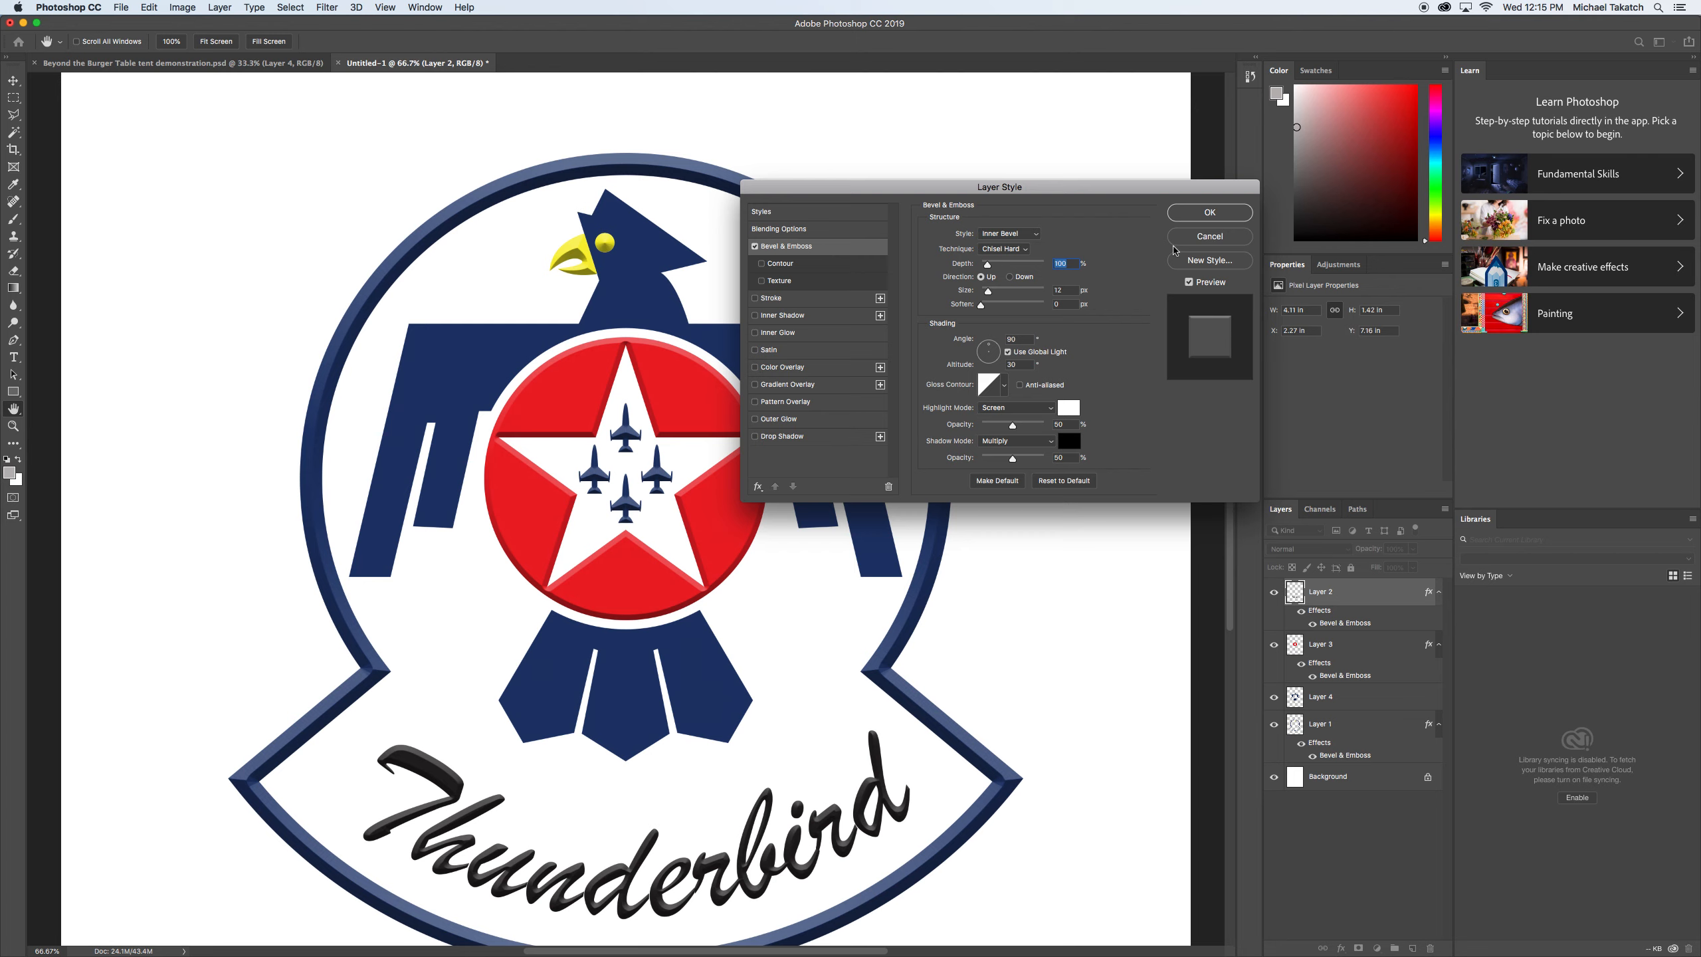
{"action": "left_click", "coordinate": [1209, 213]}
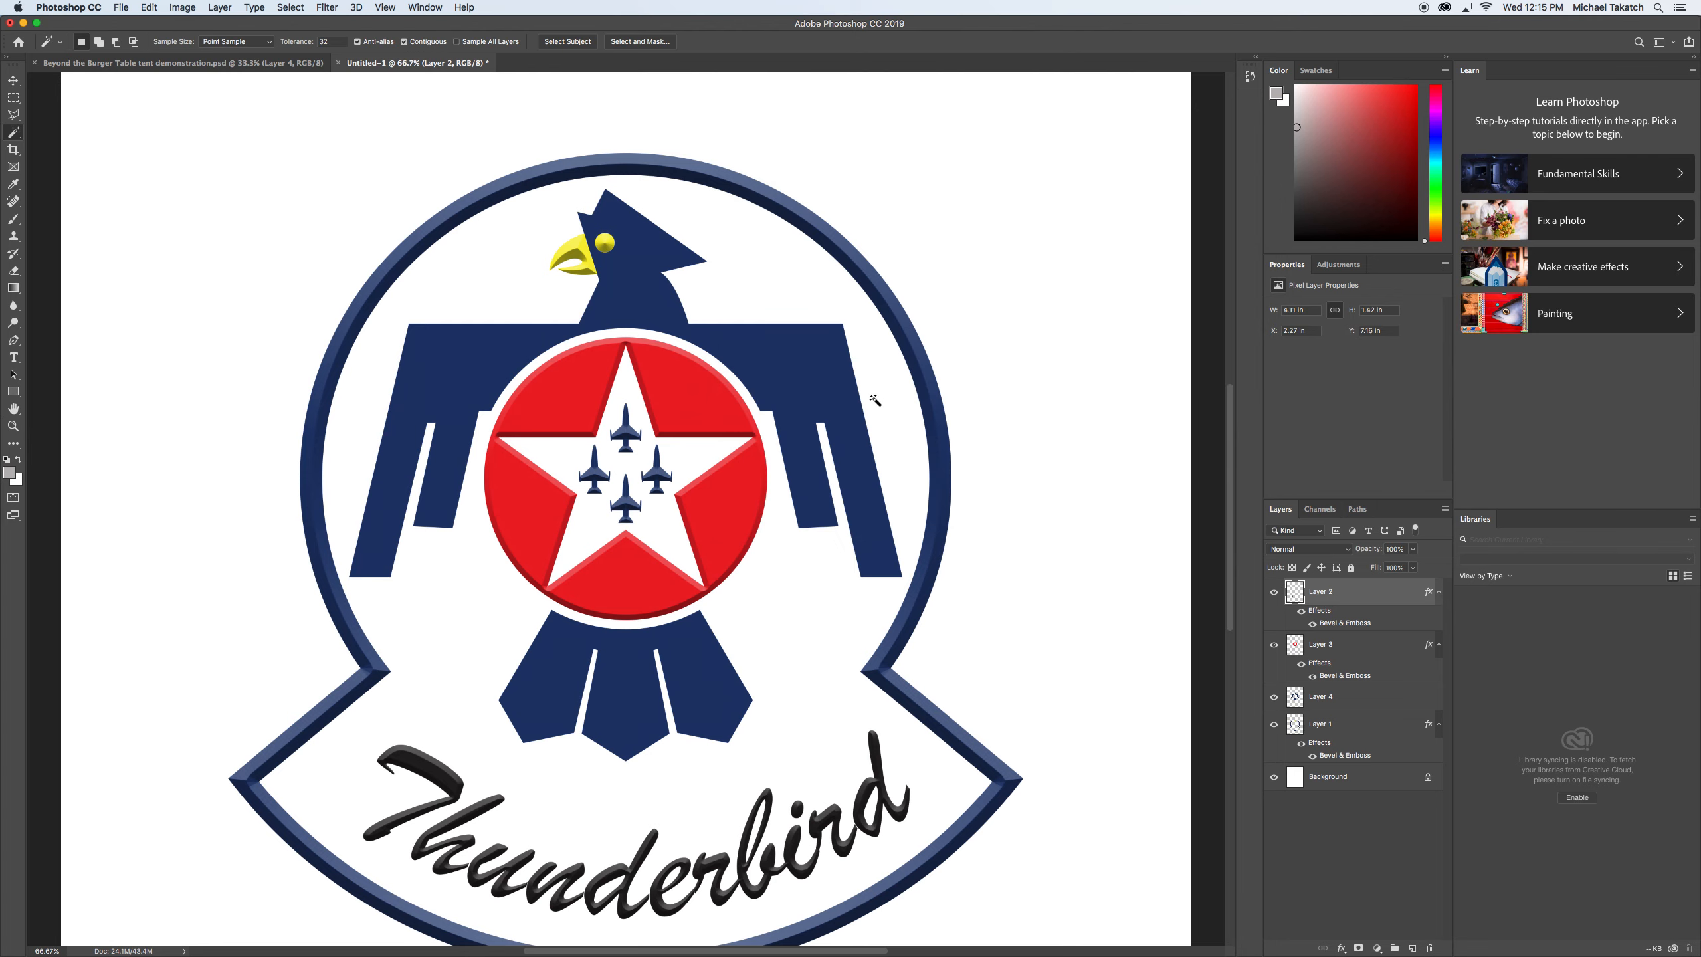
Add a Chisel Hard Bevel & Emboss effect with a 12 px size to the blue bird on Layer 4.
{"action": "left_click", "coordinate": [1376, 698]}
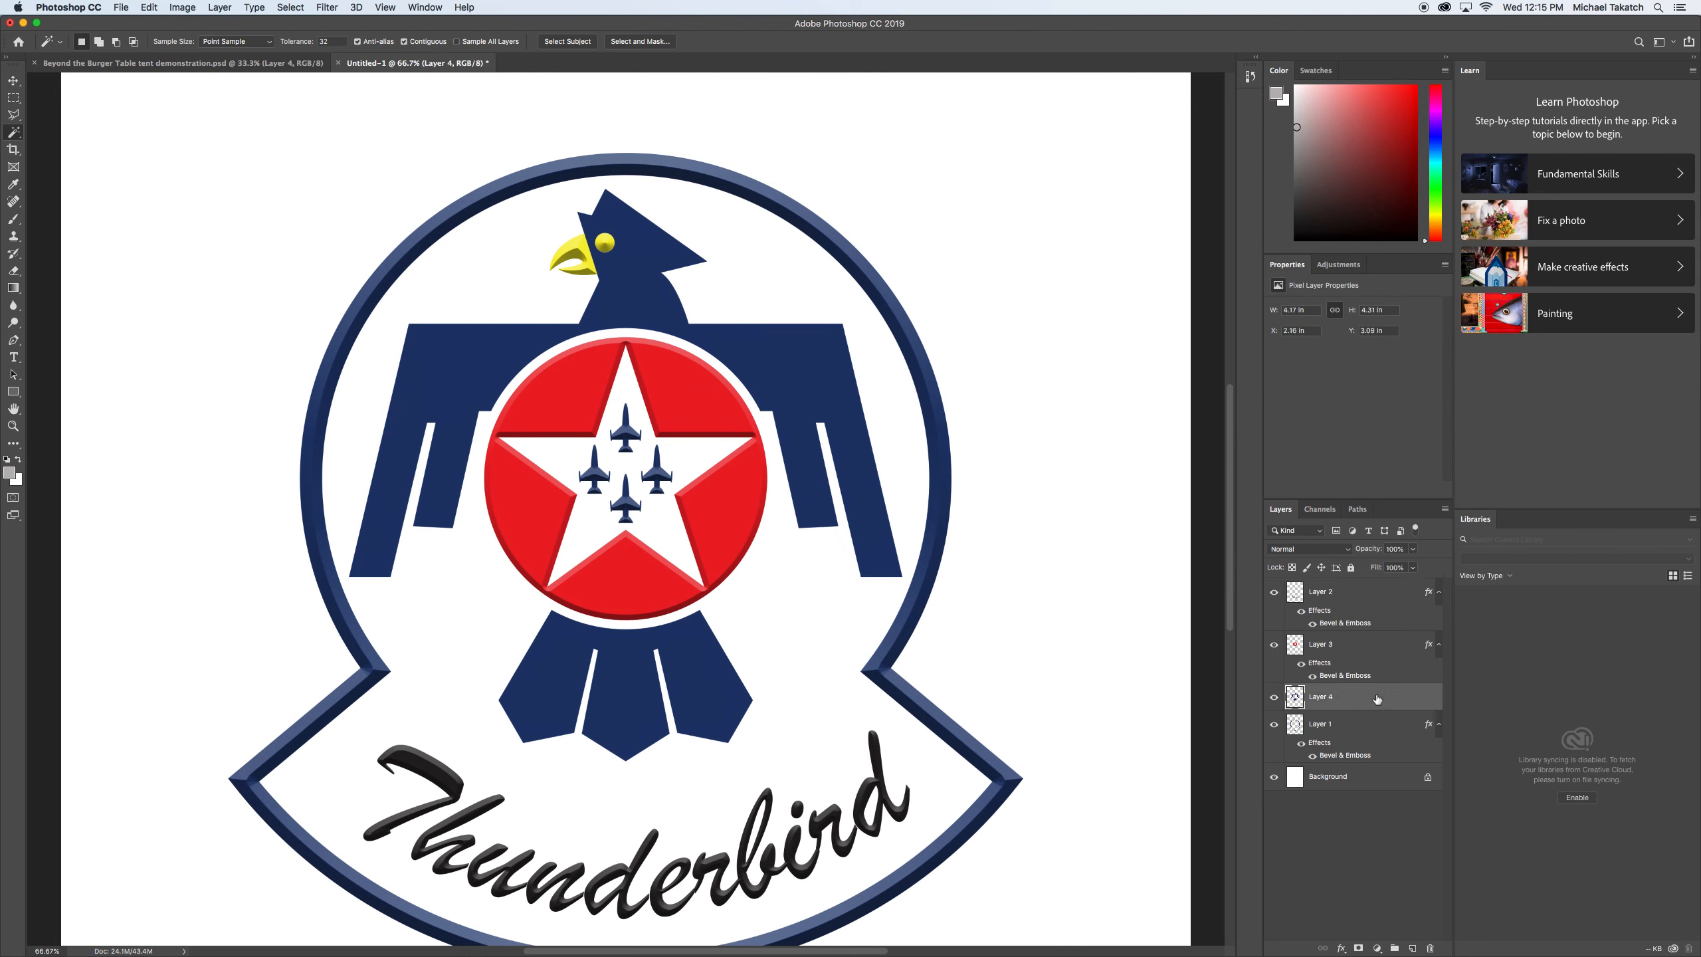
{"action": "double_click", "coordinate": [1377, 697]}
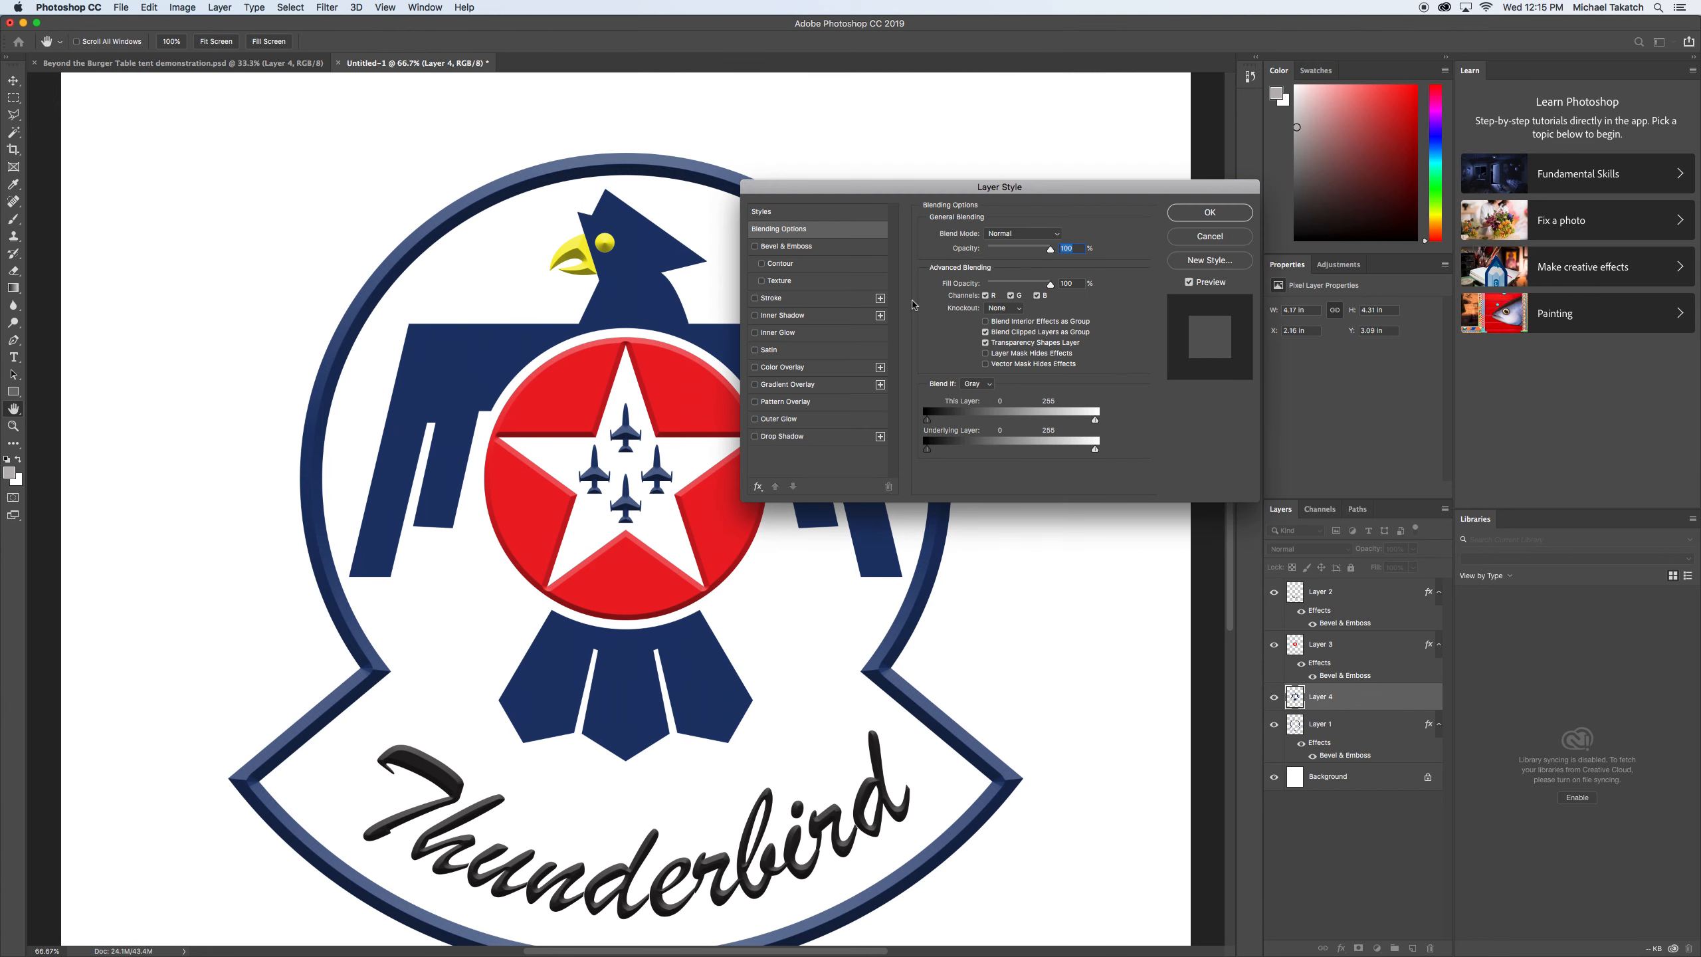
{"action": "left_click", "coordinate": [853, 252]}
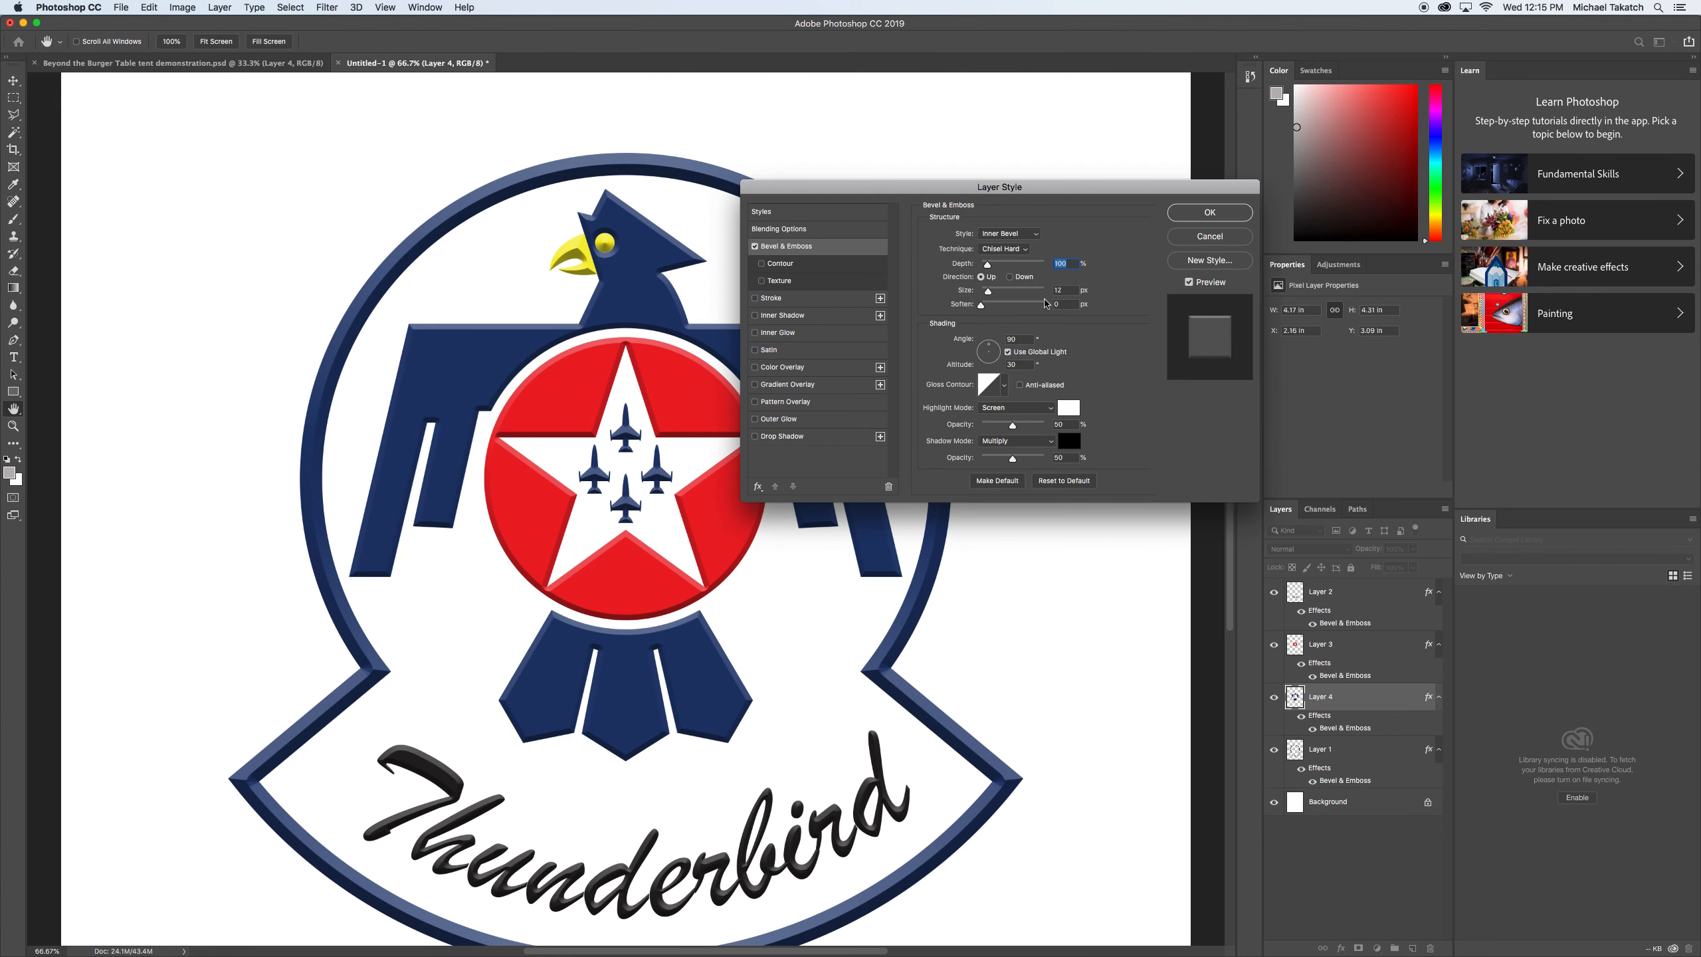
{"action": "left_click", "coordinate": [1209, 213]}
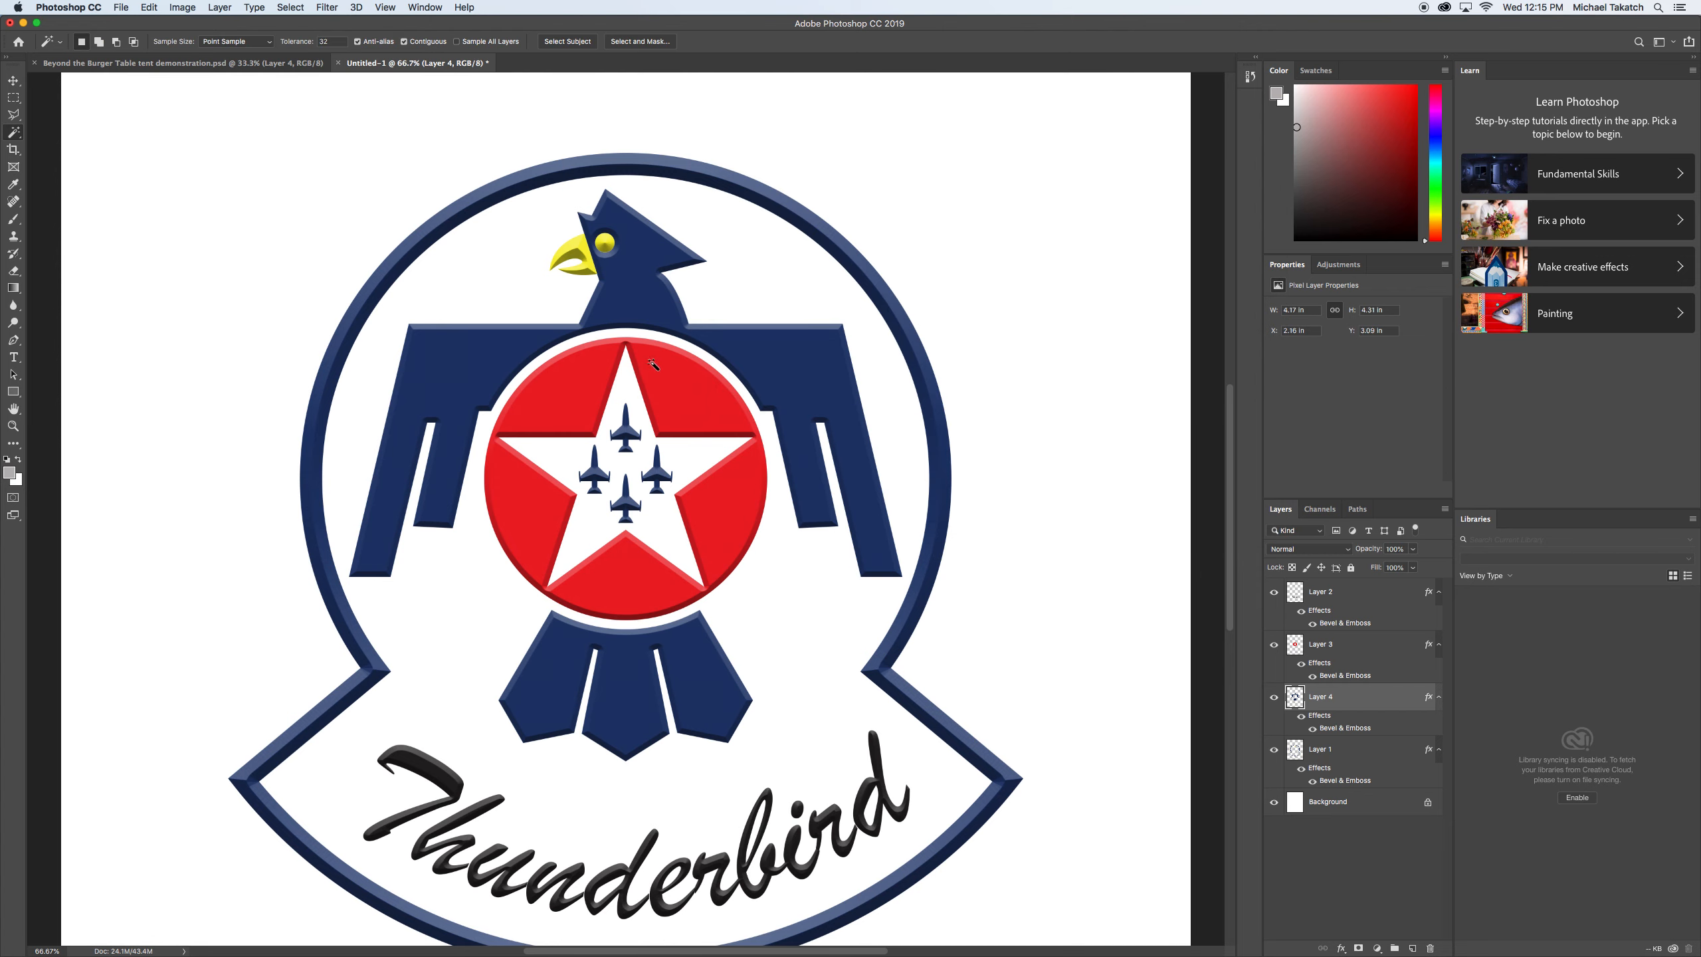
Hide the interface and examine the whole beveled logo in full screen mode.
{"action": "key", "text": "Tab"}
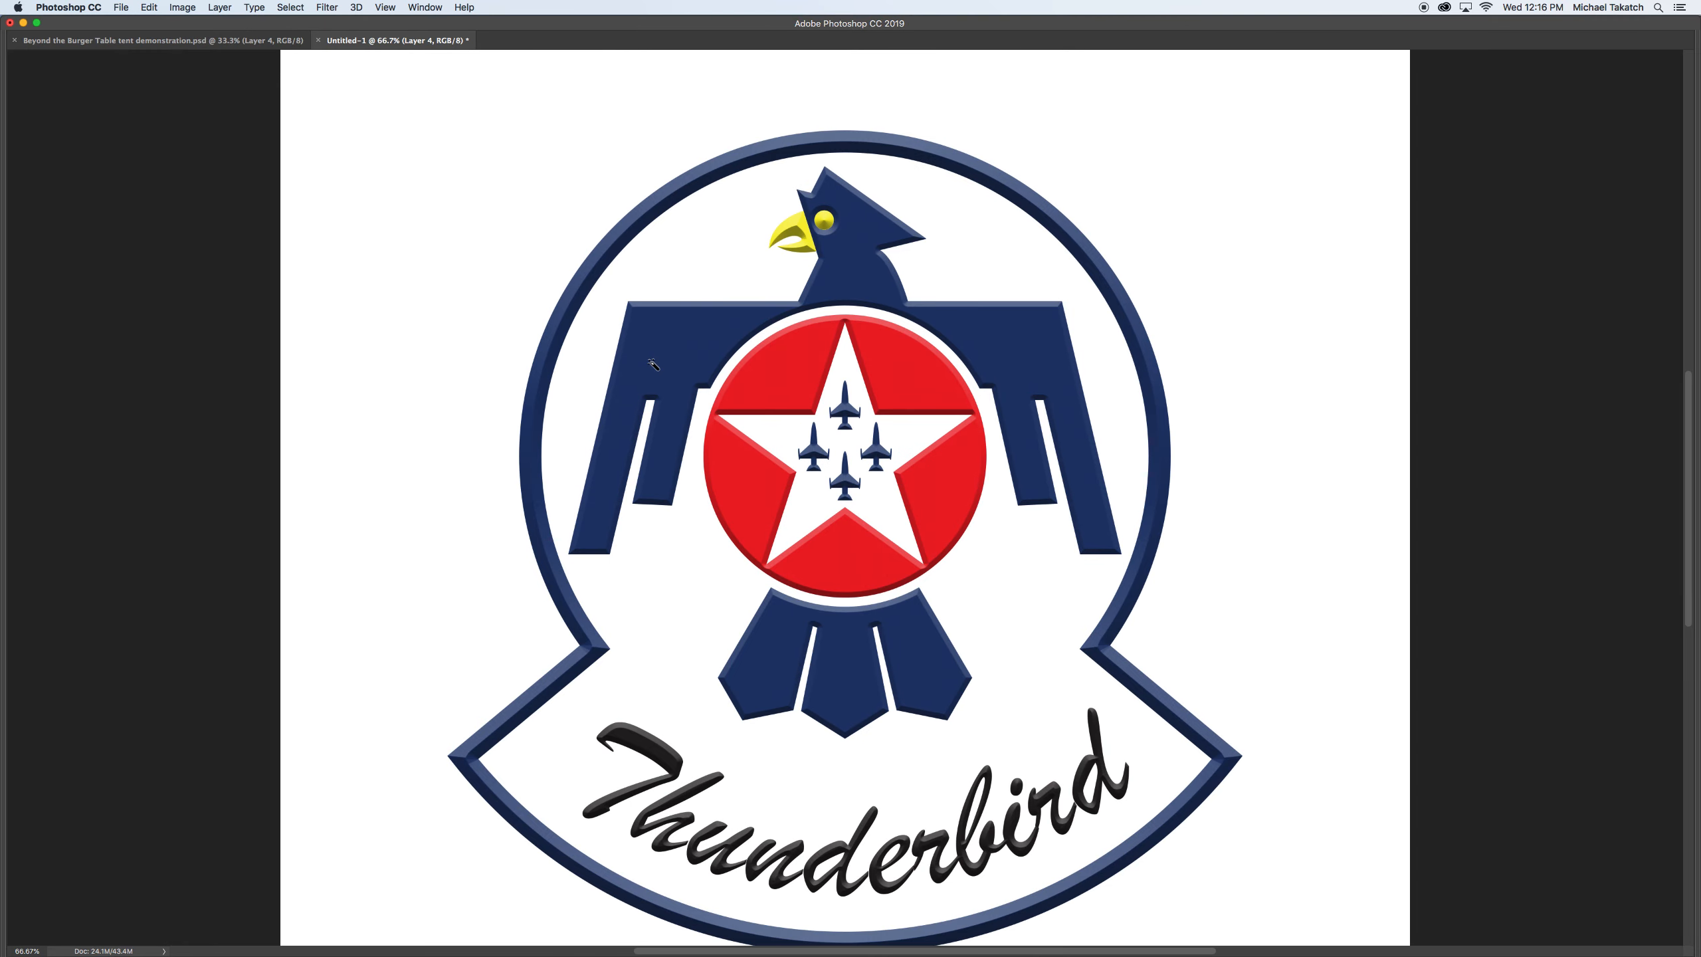
{"action": "key", "text": "f"}
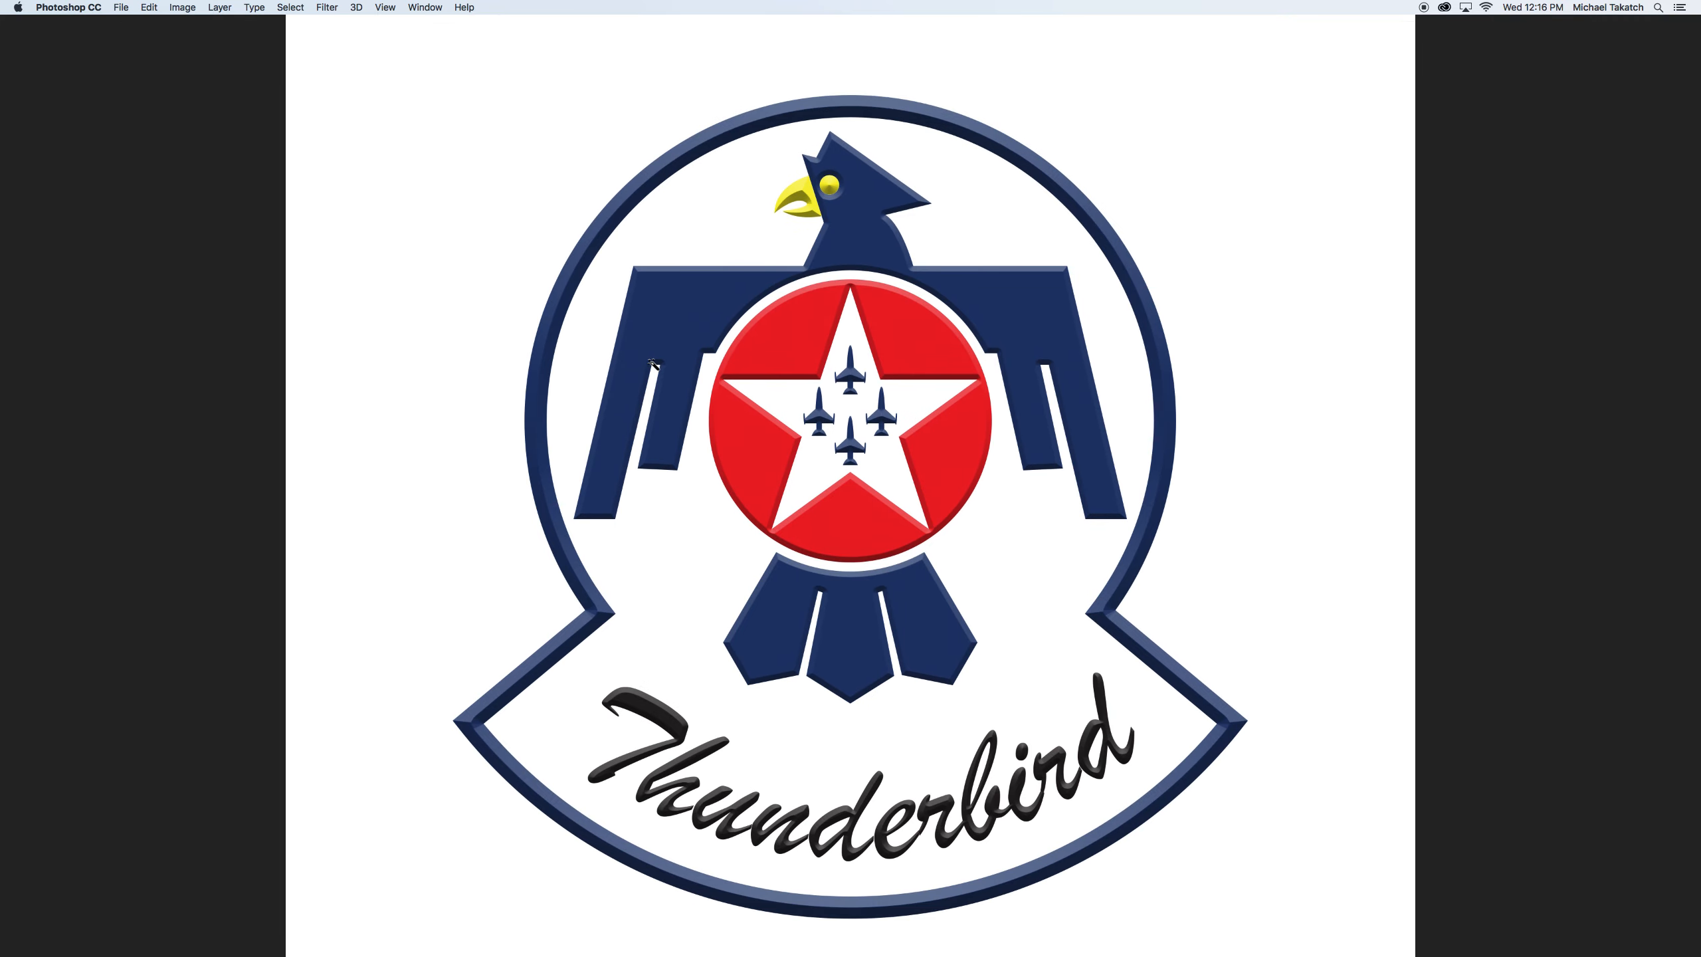
{"action": "key", "text": "f"}
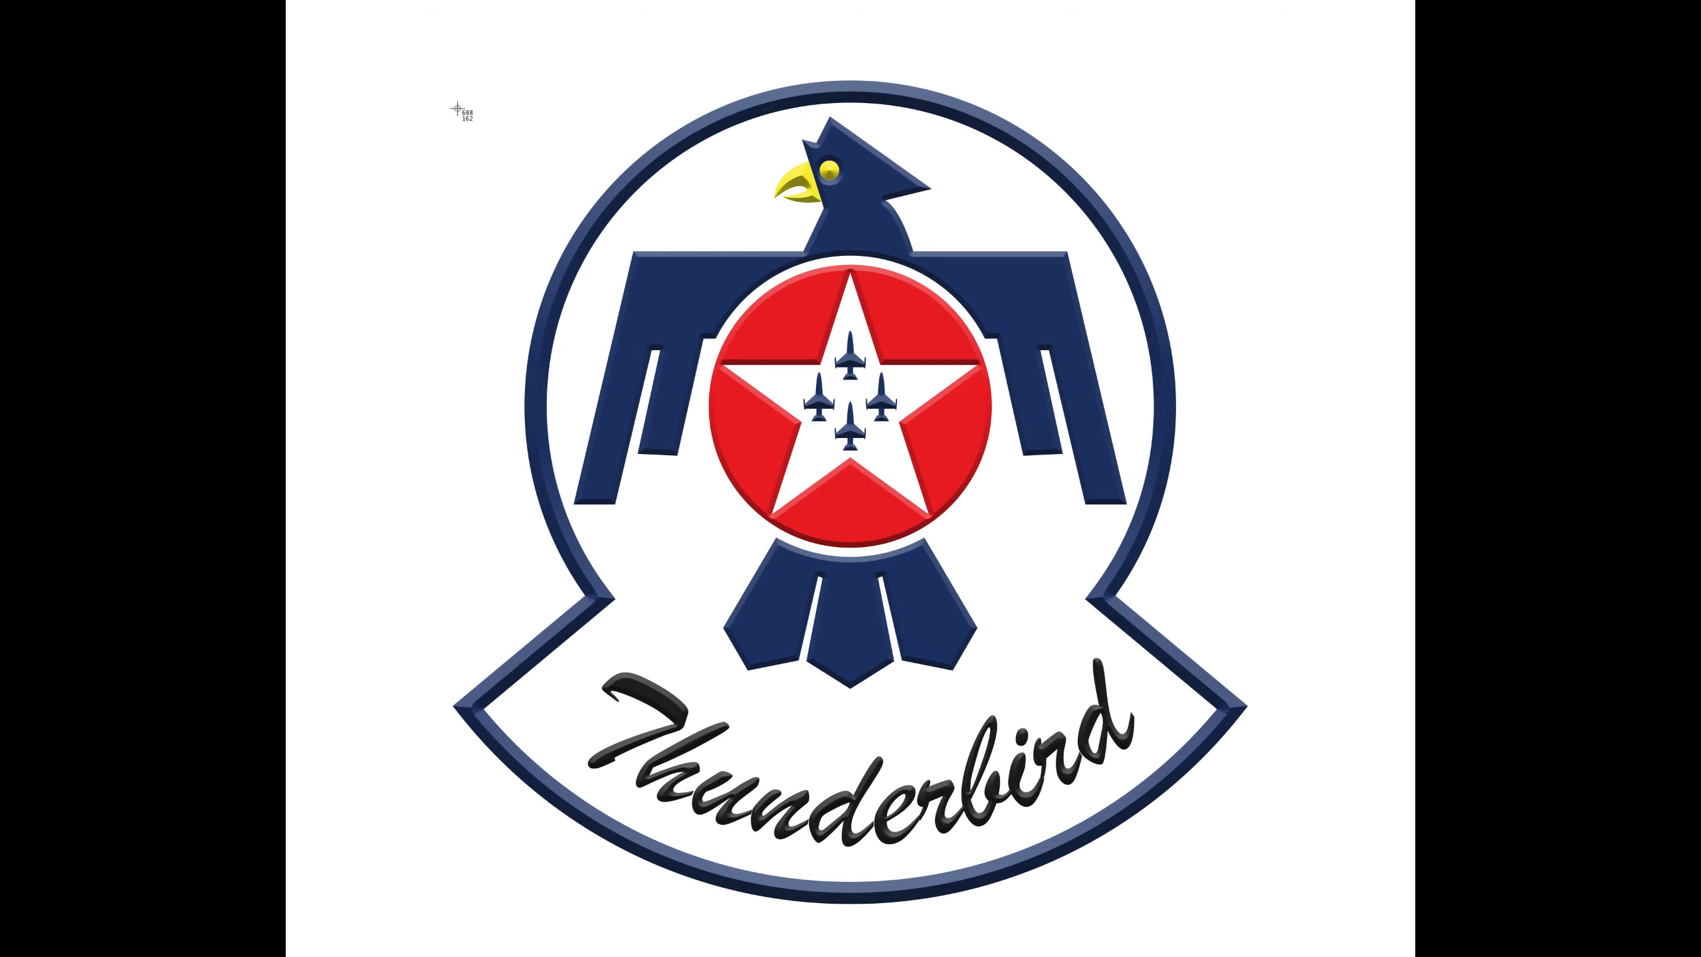
{"action": "left_click_drag", "start_coordinate": [374, 38], "coordinate": [1295, 929]}
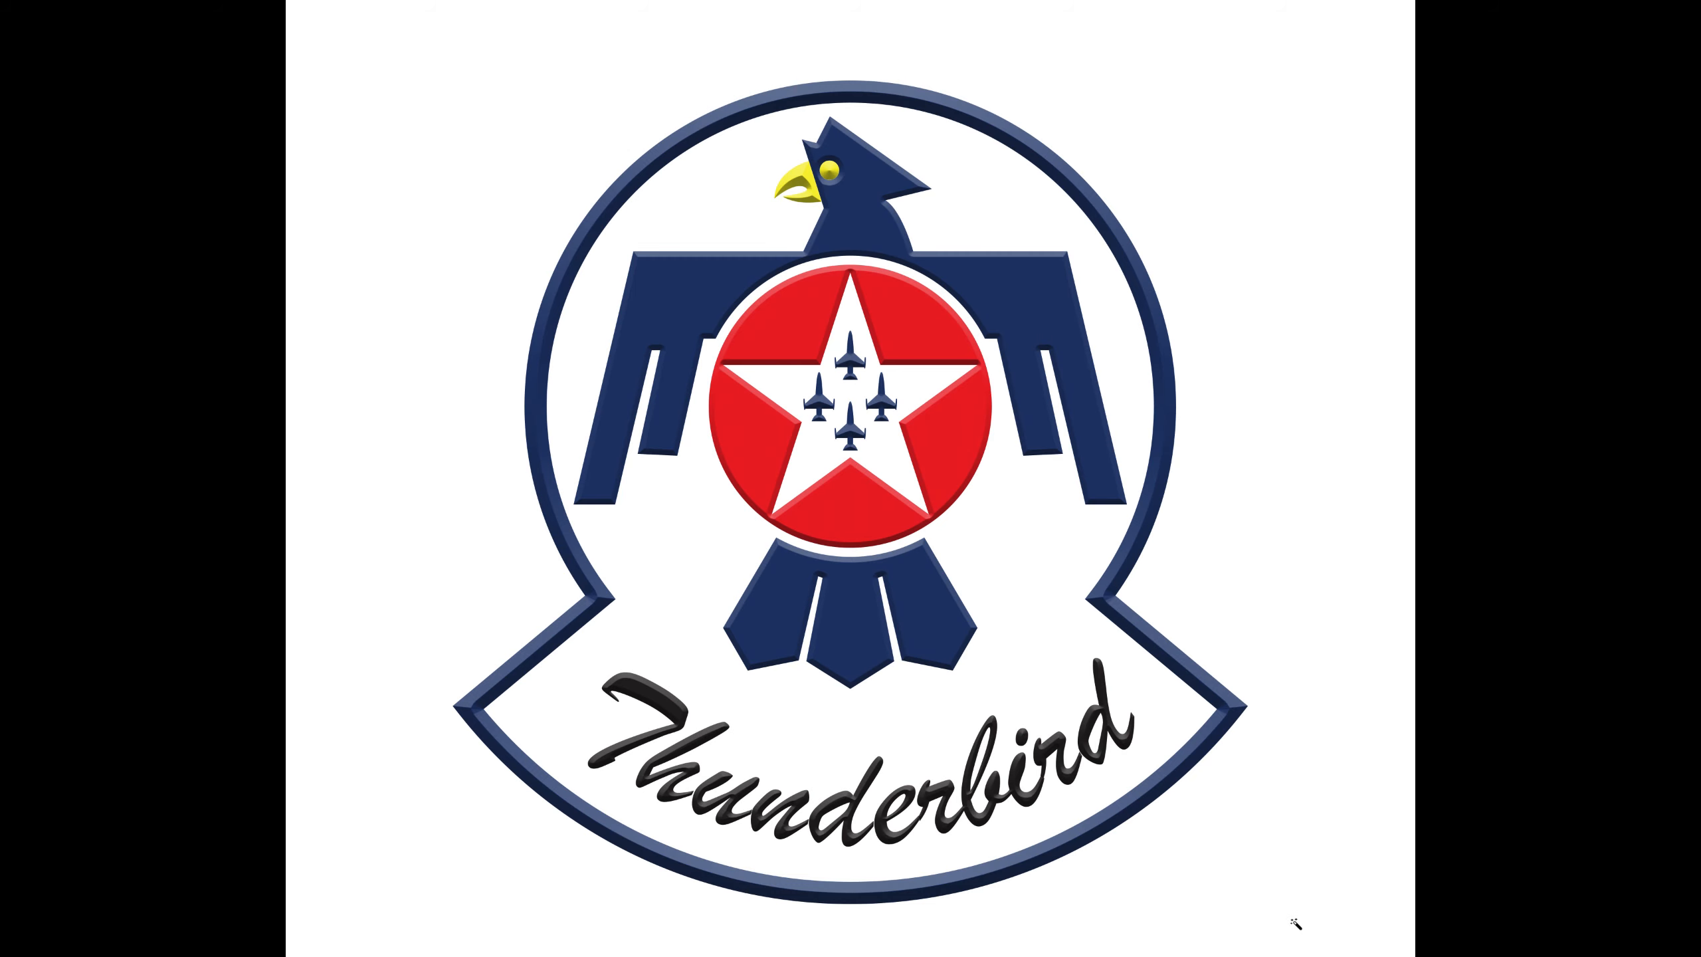